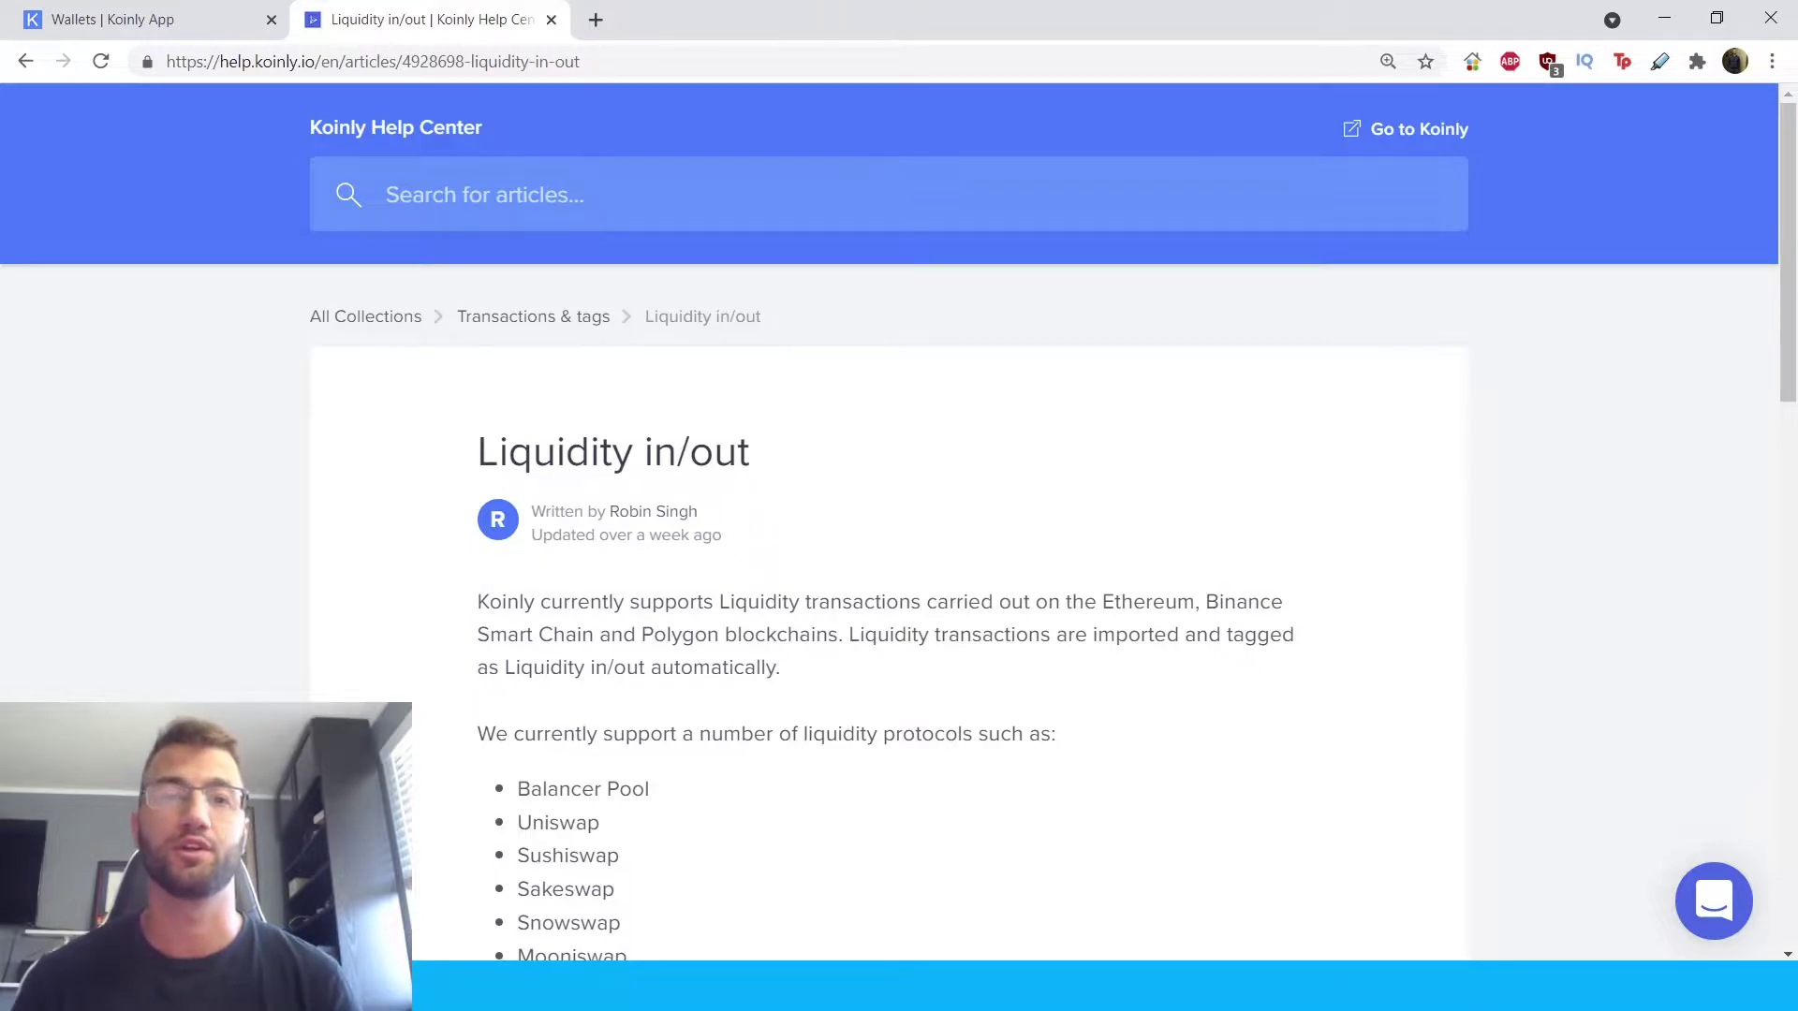
- Scroll through the liquidity transactions help article
{"action": "scroll", "coordinate": [412, 651], "scroll_direction": "down", "scroll_amount": 1}
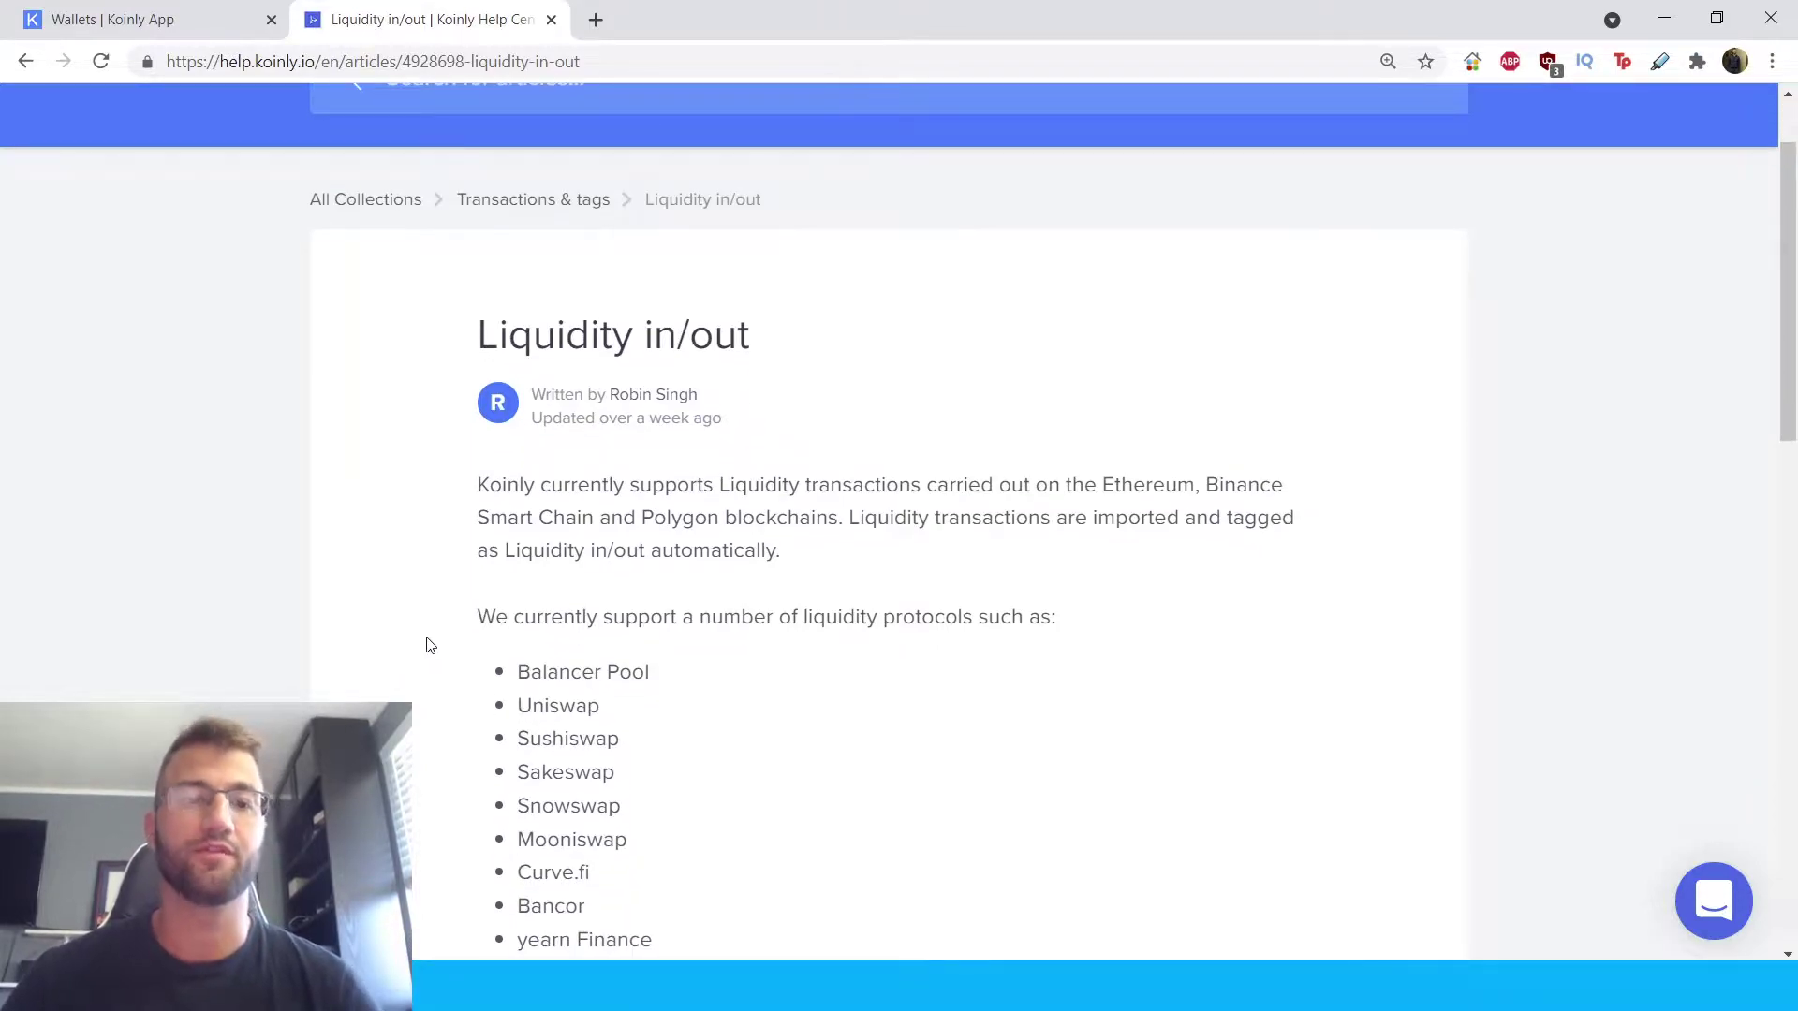
{"action": "scroll", "coordinate": [497, 595], "scroll_direction": "down", "scroll_amount": 1}
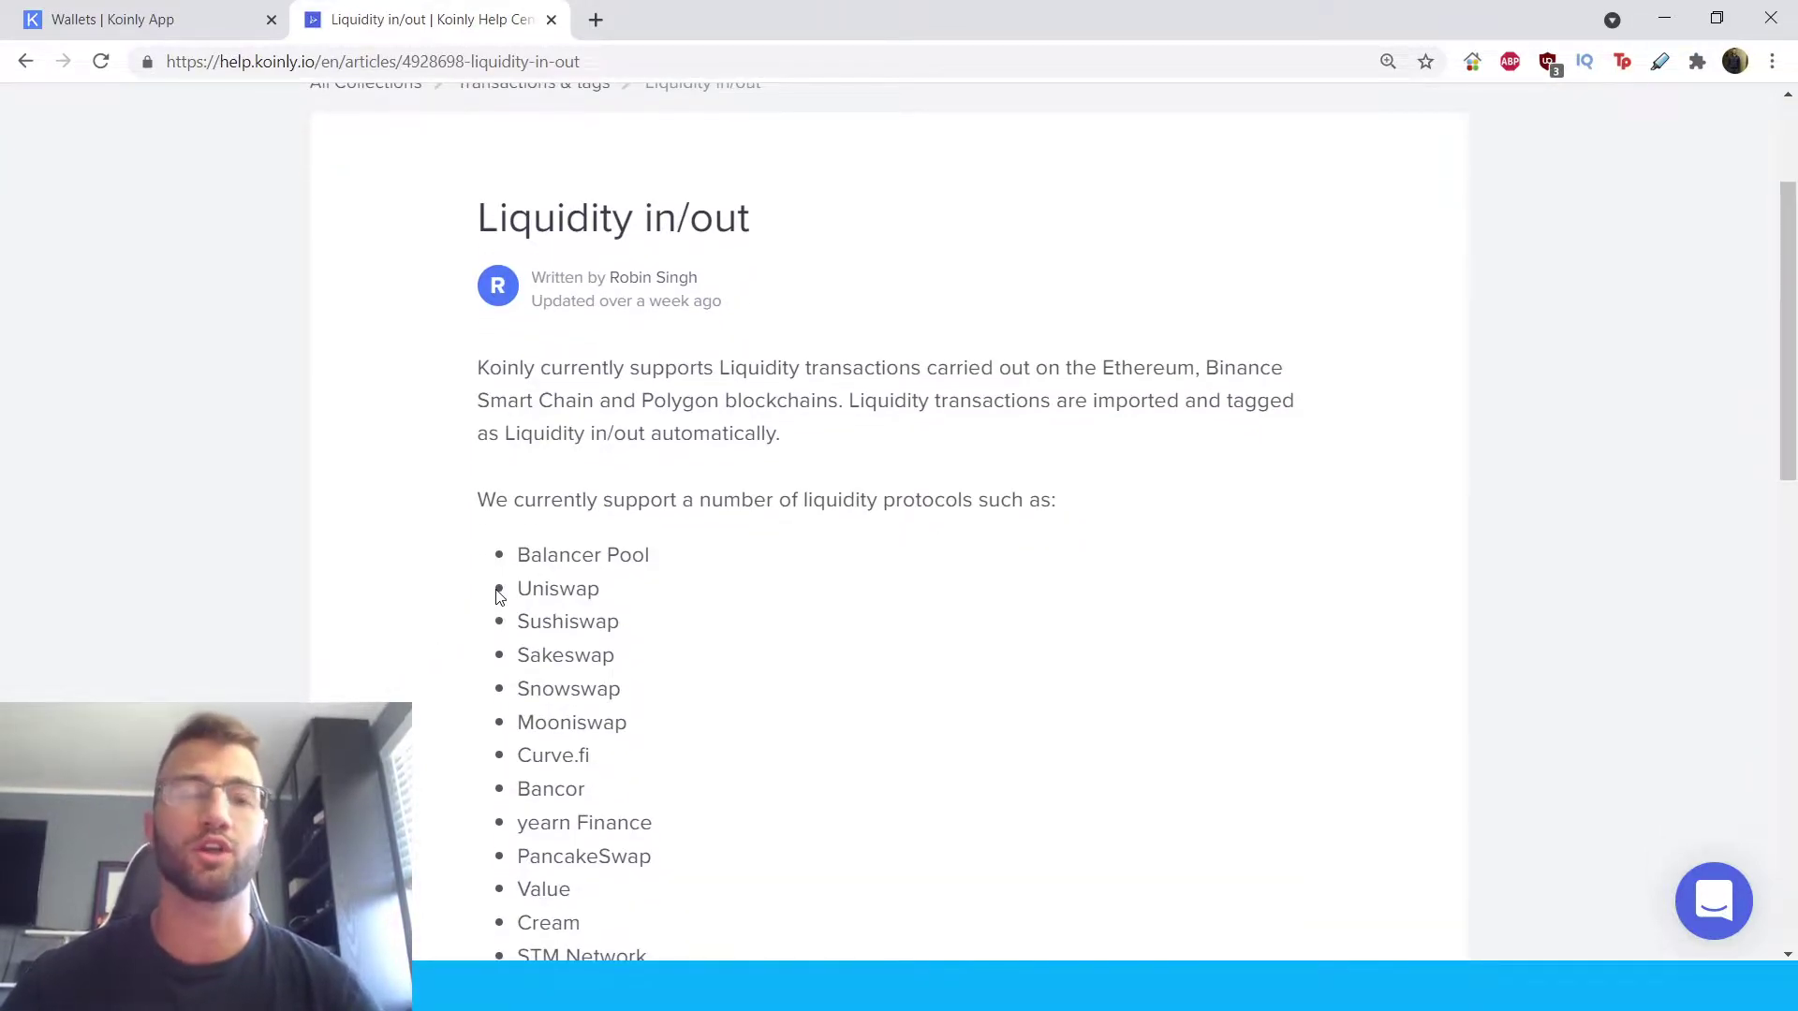
{"action": "scroll", "coordinate": [632, 520], "scroll_direction": "up", "scroll_amount": 1}
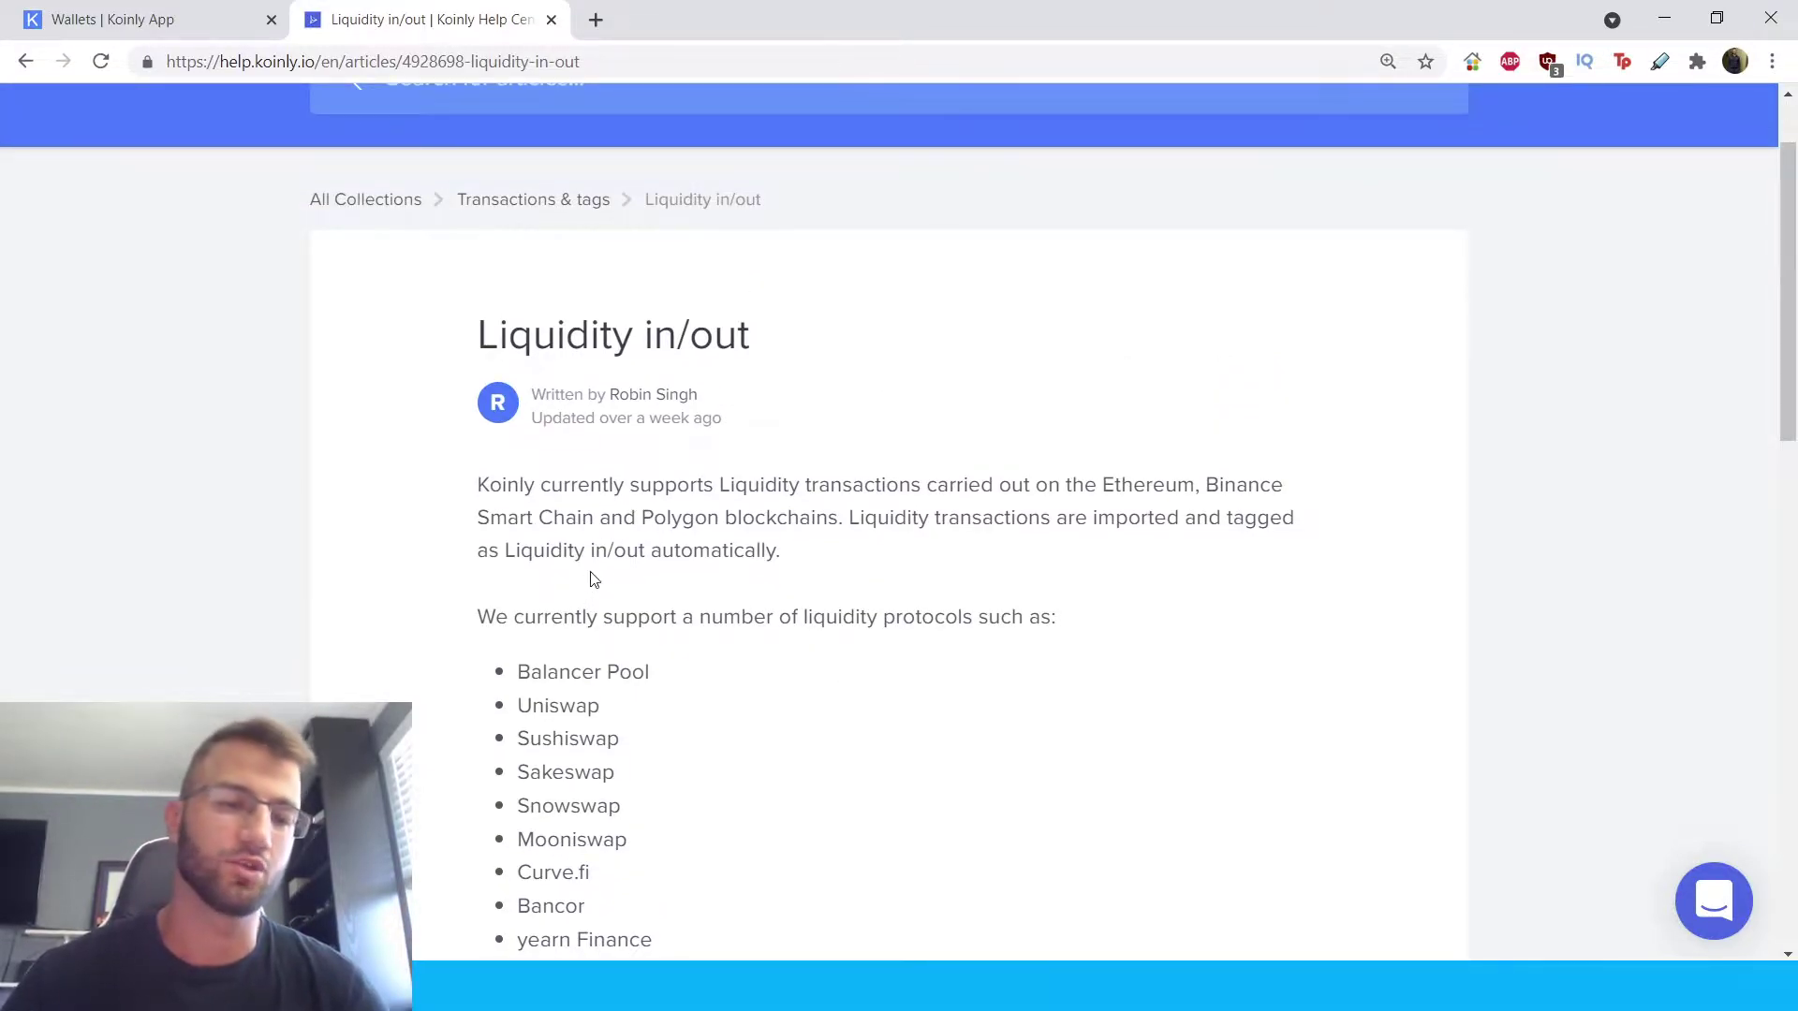
{"action": "scroll", "coordinate": [590, 578], "scroll_direction": "down", "scroll_amount": 1}
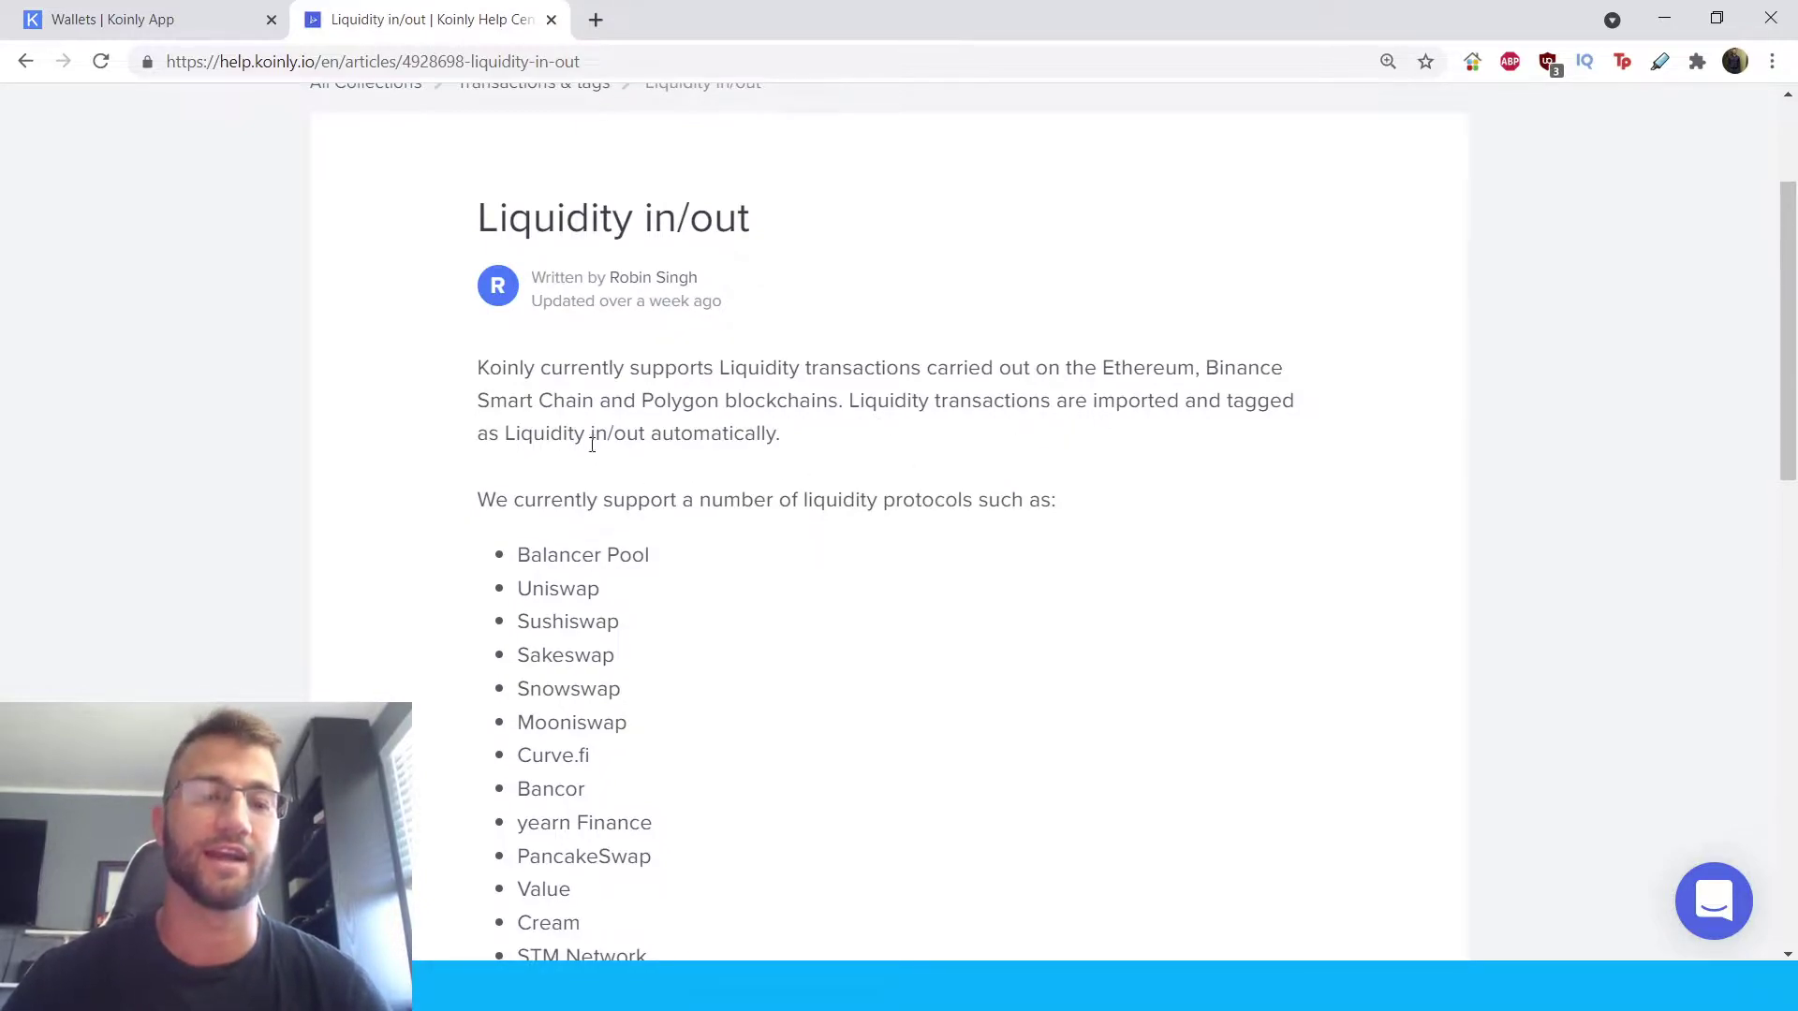
{"action": "scroll", "coordinate": [703, 482], "scroll_direction": "down", "scroll_amount": 1}
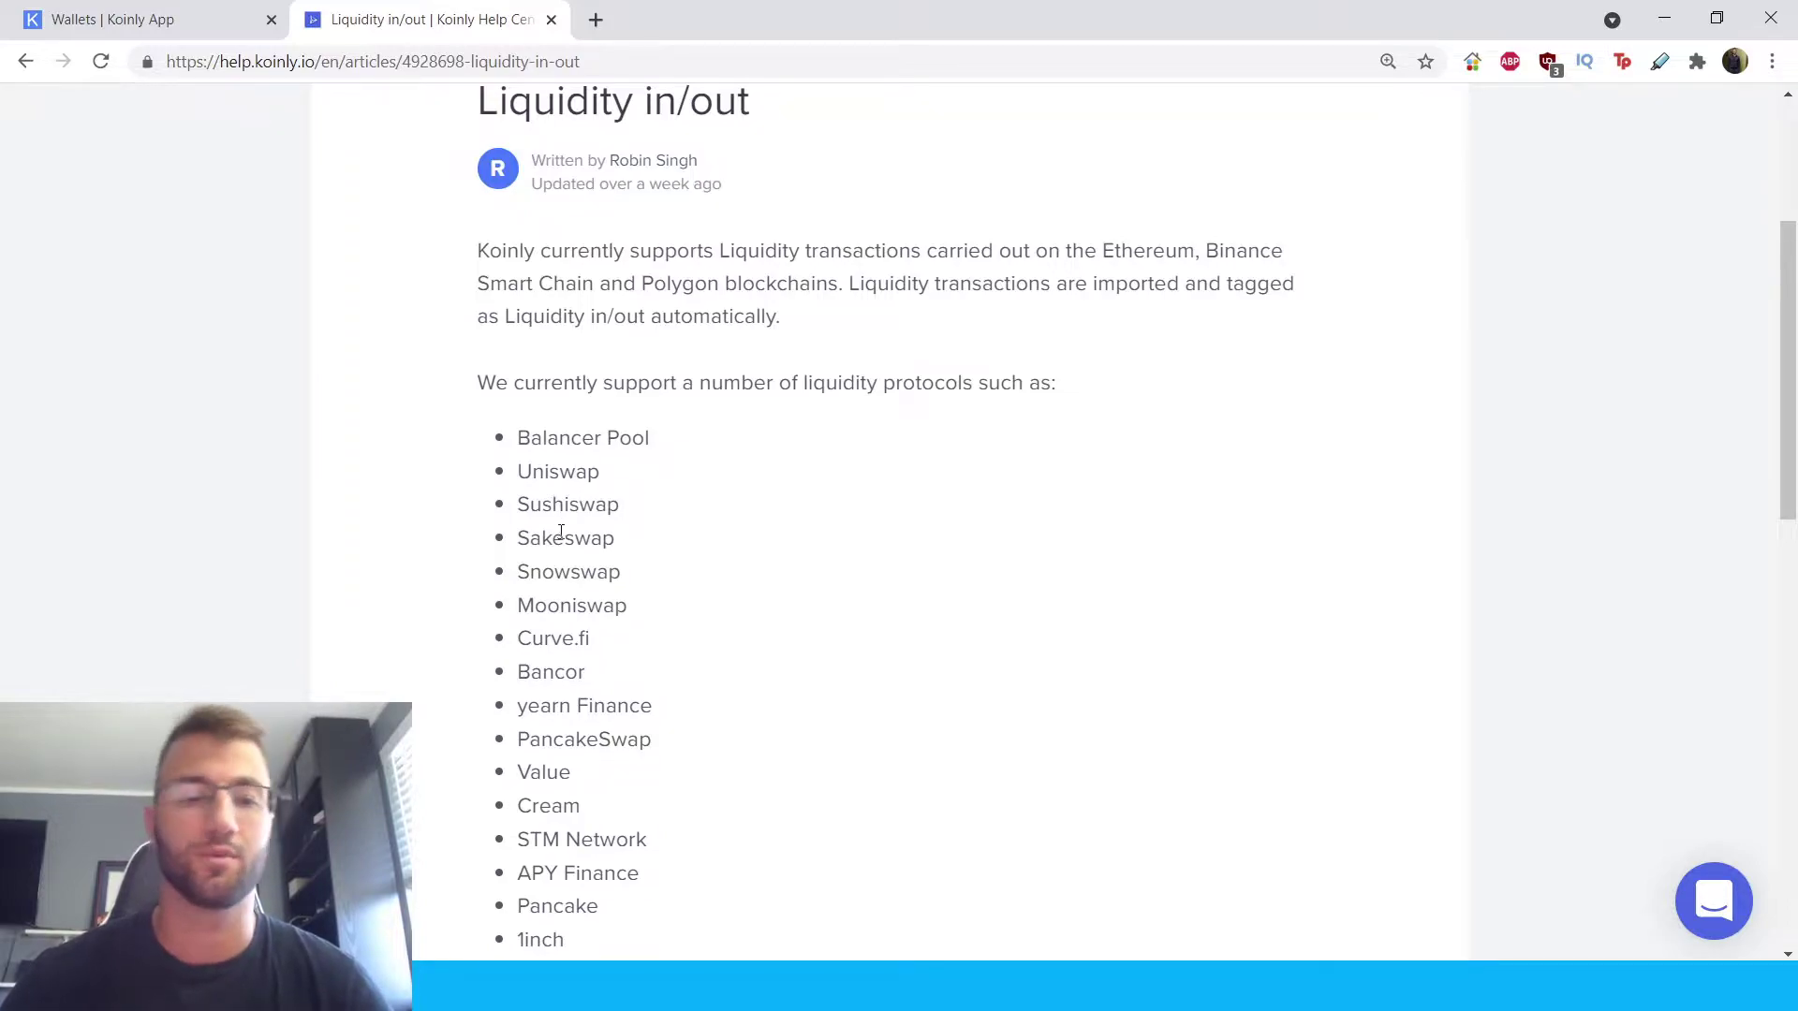
{"action": "scroll", "coordinate": [665, 515], "scroll_direction": "down", "scroll_amount": 1}
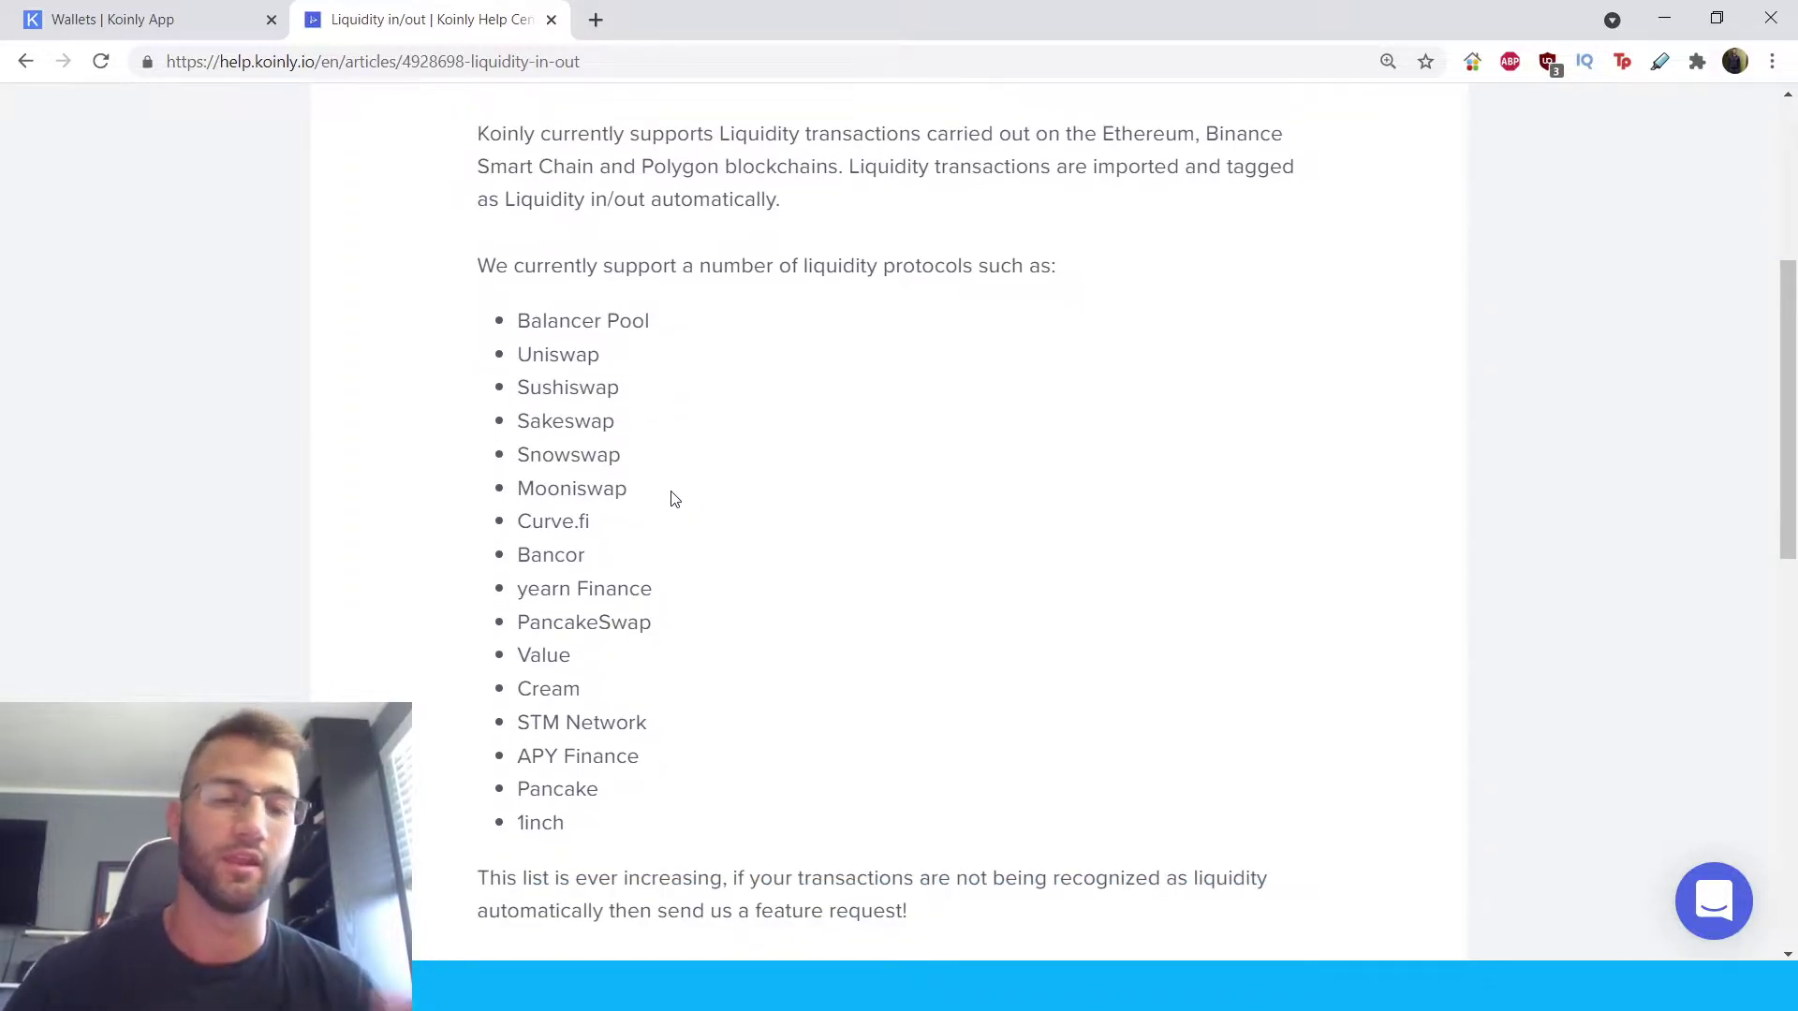
{"action": "scroll", "coordinate": [665, 510], "scroll_direction": "down", "scroll_amount": 2}
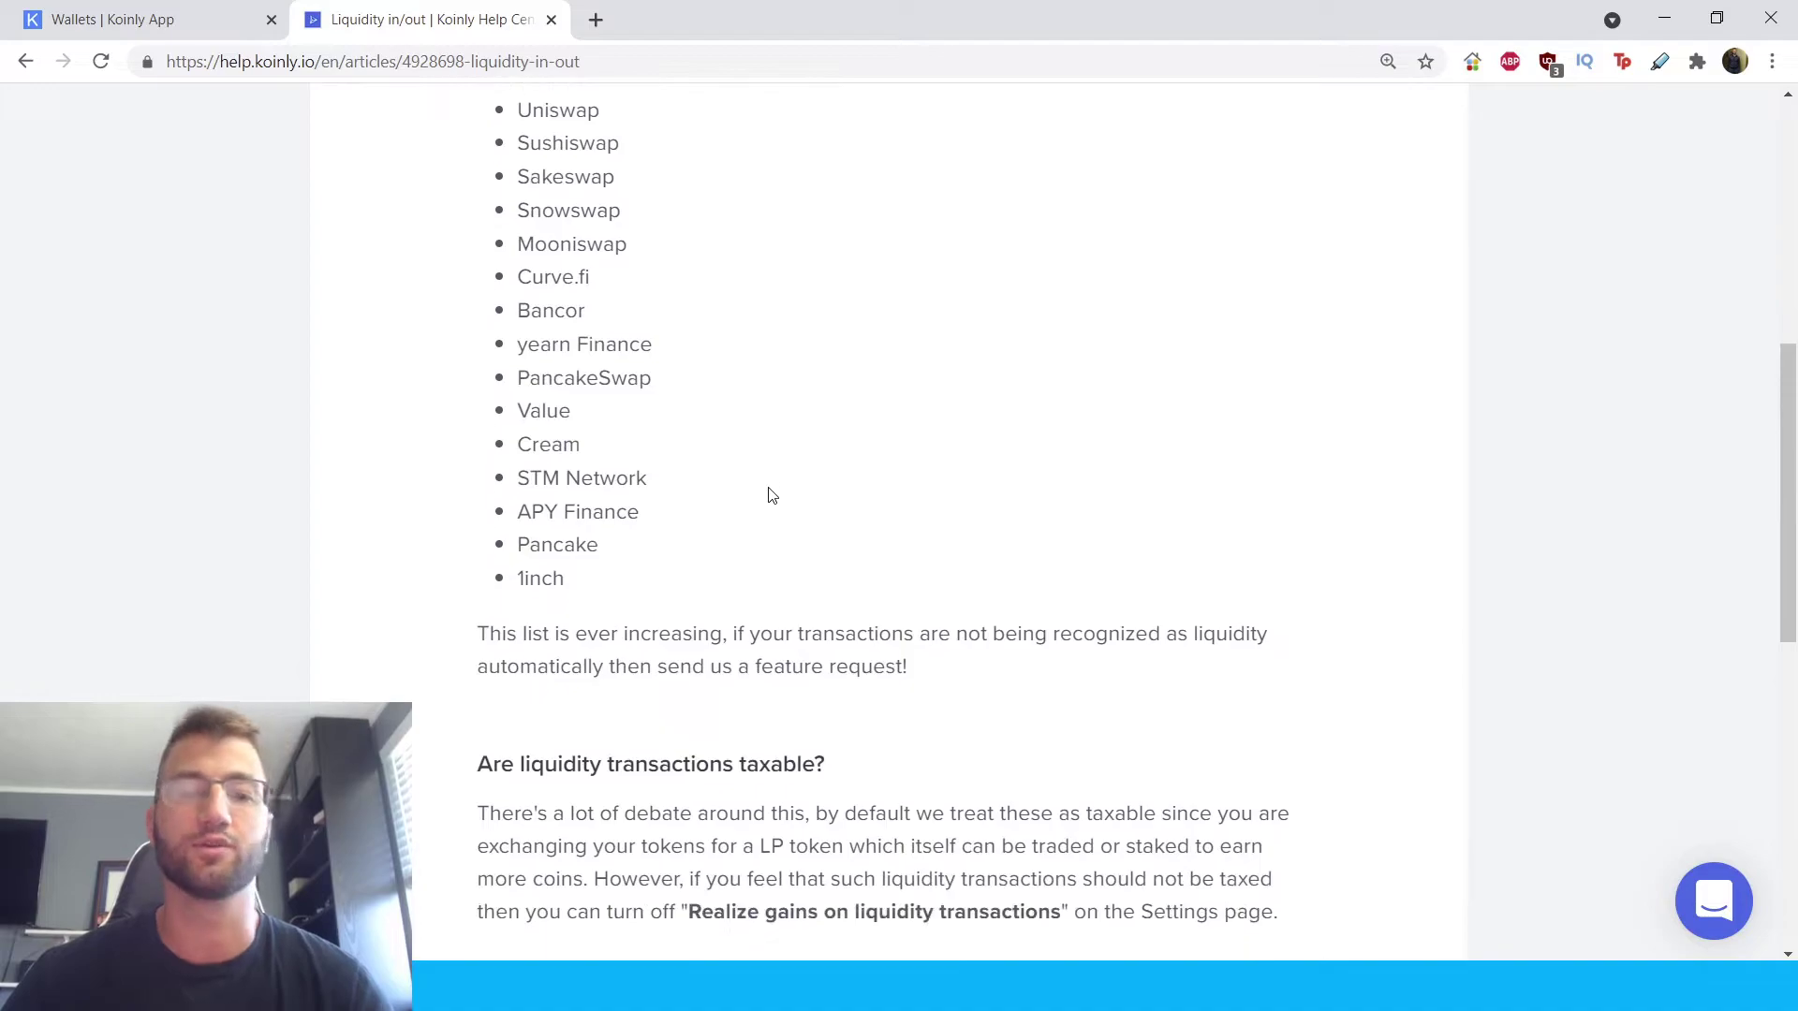
{"action": "scroll", "coordinate": [769, 495], "scroll_direction": "down", "scroll_amount": 1}
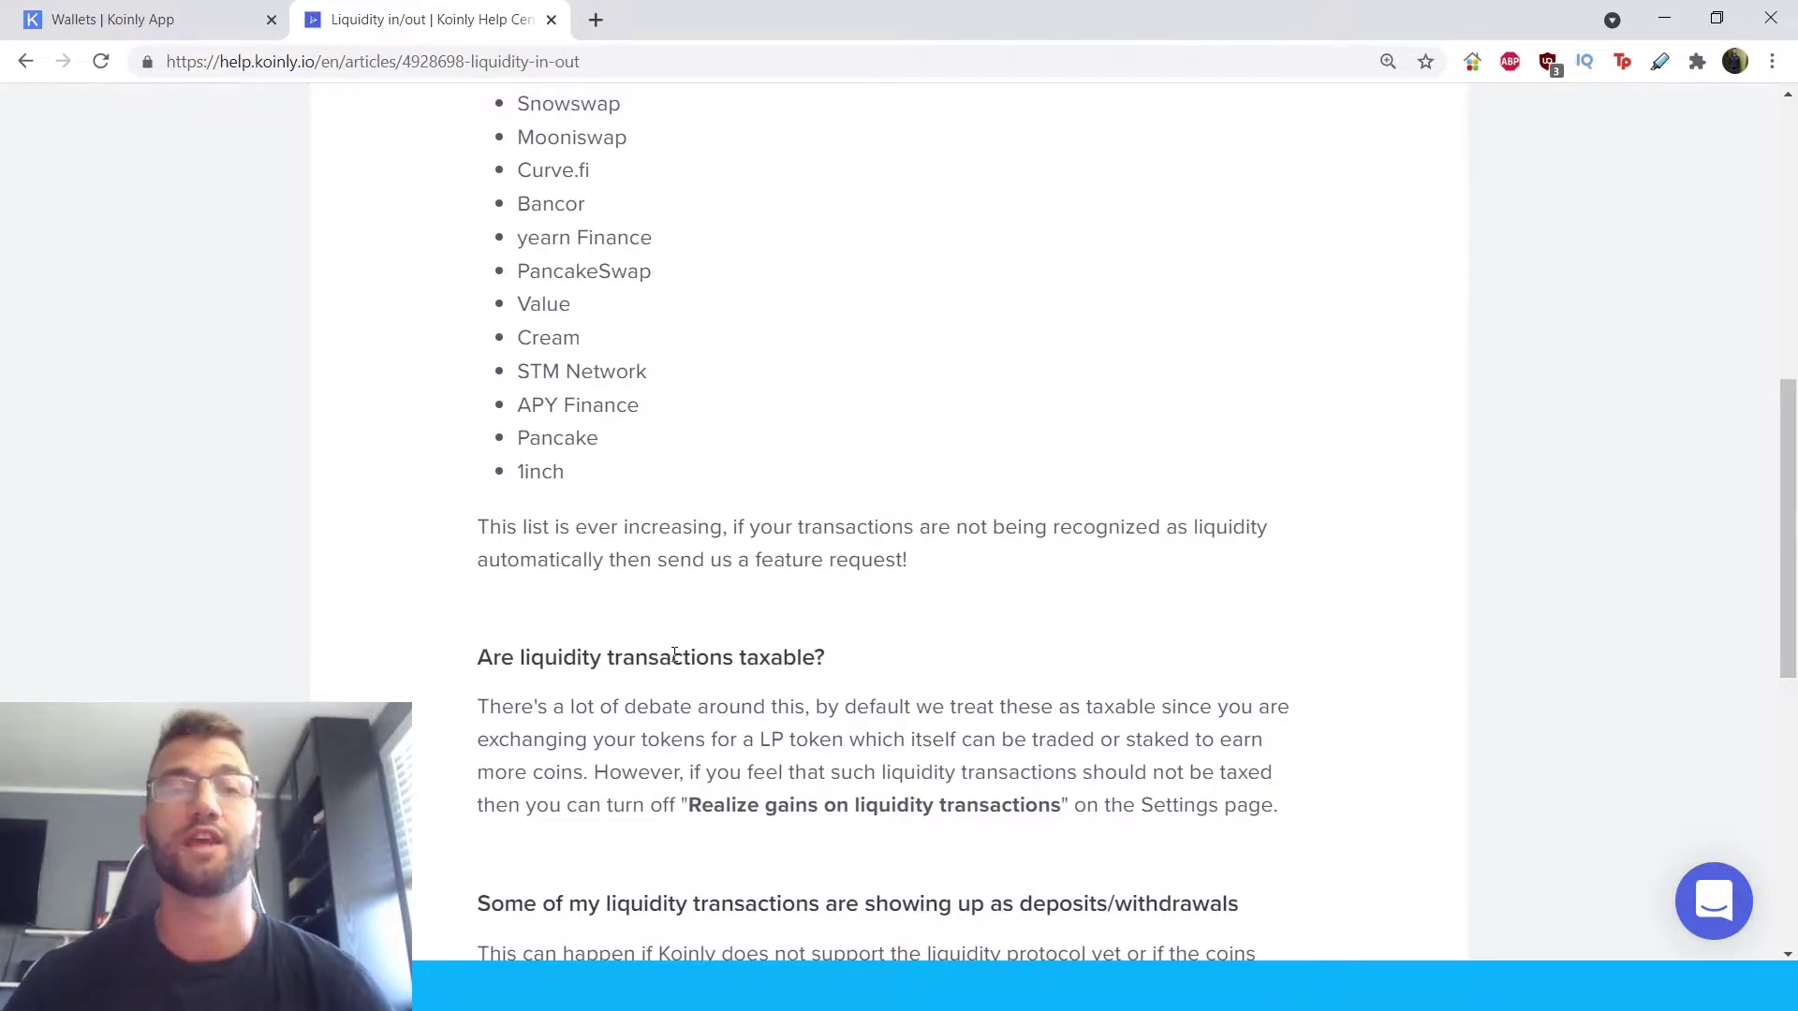
{"action": "scroll", "coordinate": [637, 700], "scroll_direction": "down", "scroll_amount": 1}
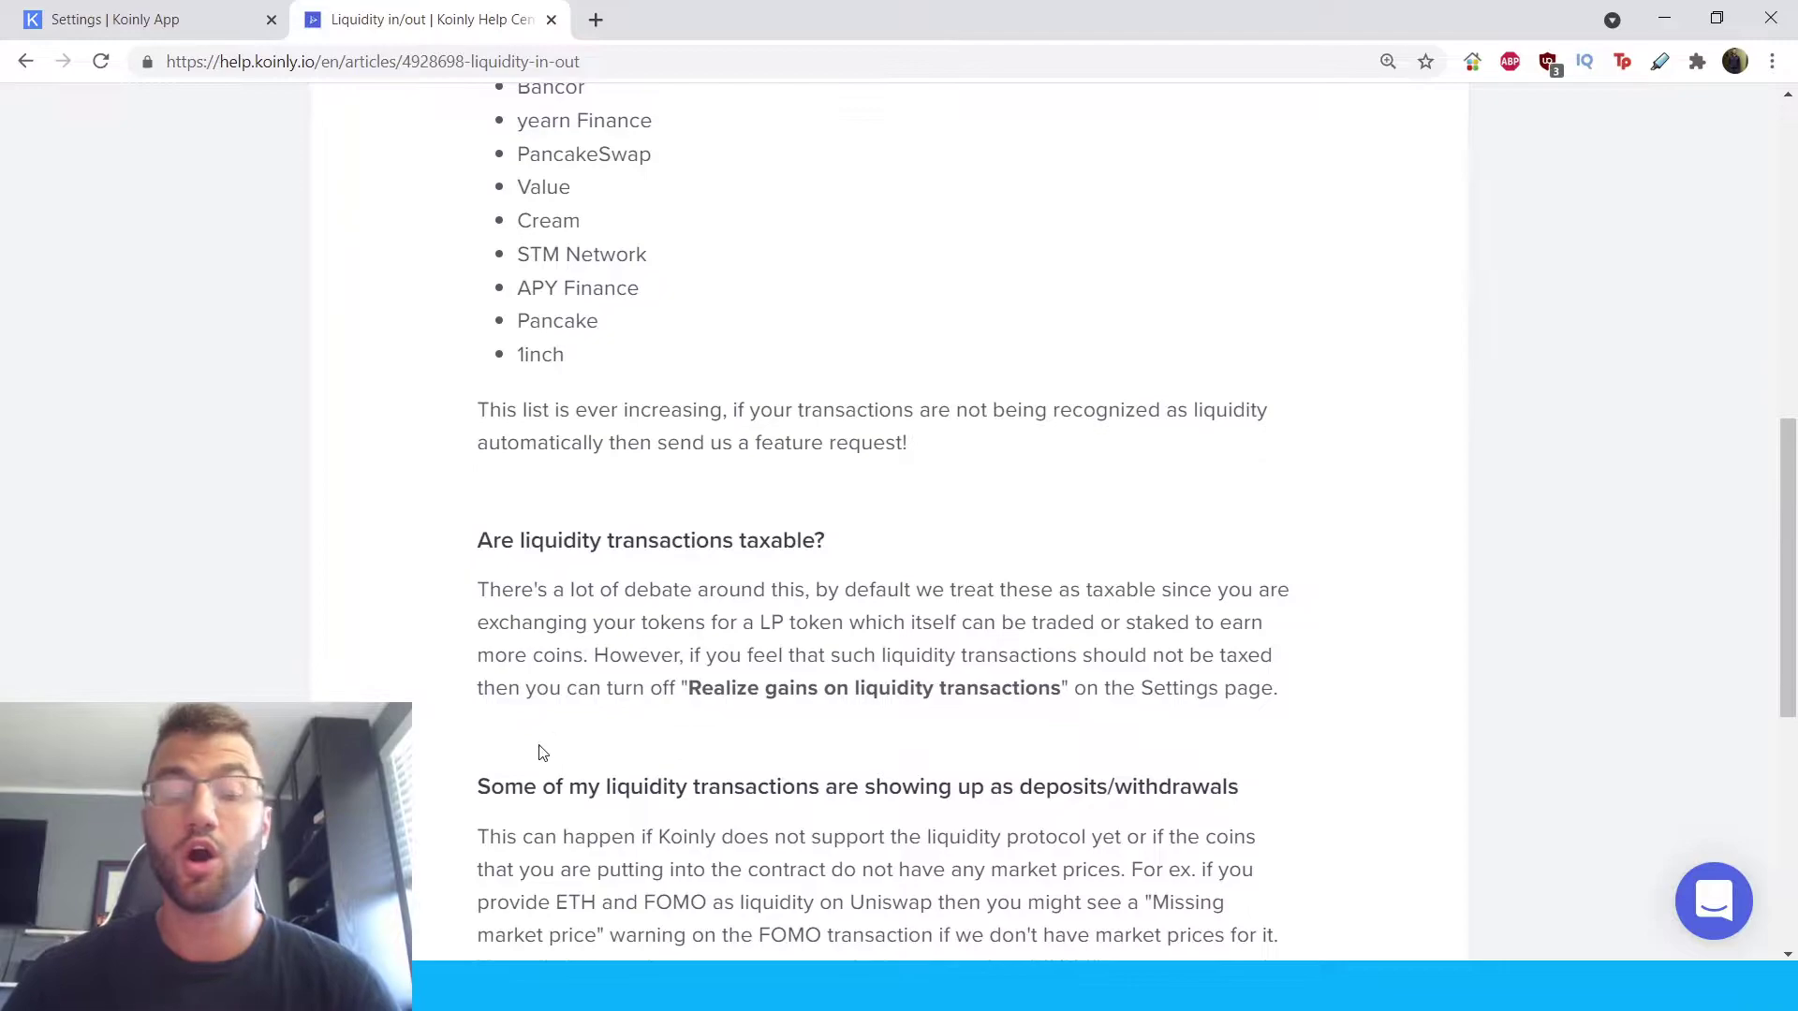
{"action": "scroll", "coordinate": [600, 735], "scroll_direction": "down", "scroll_amount": 1}
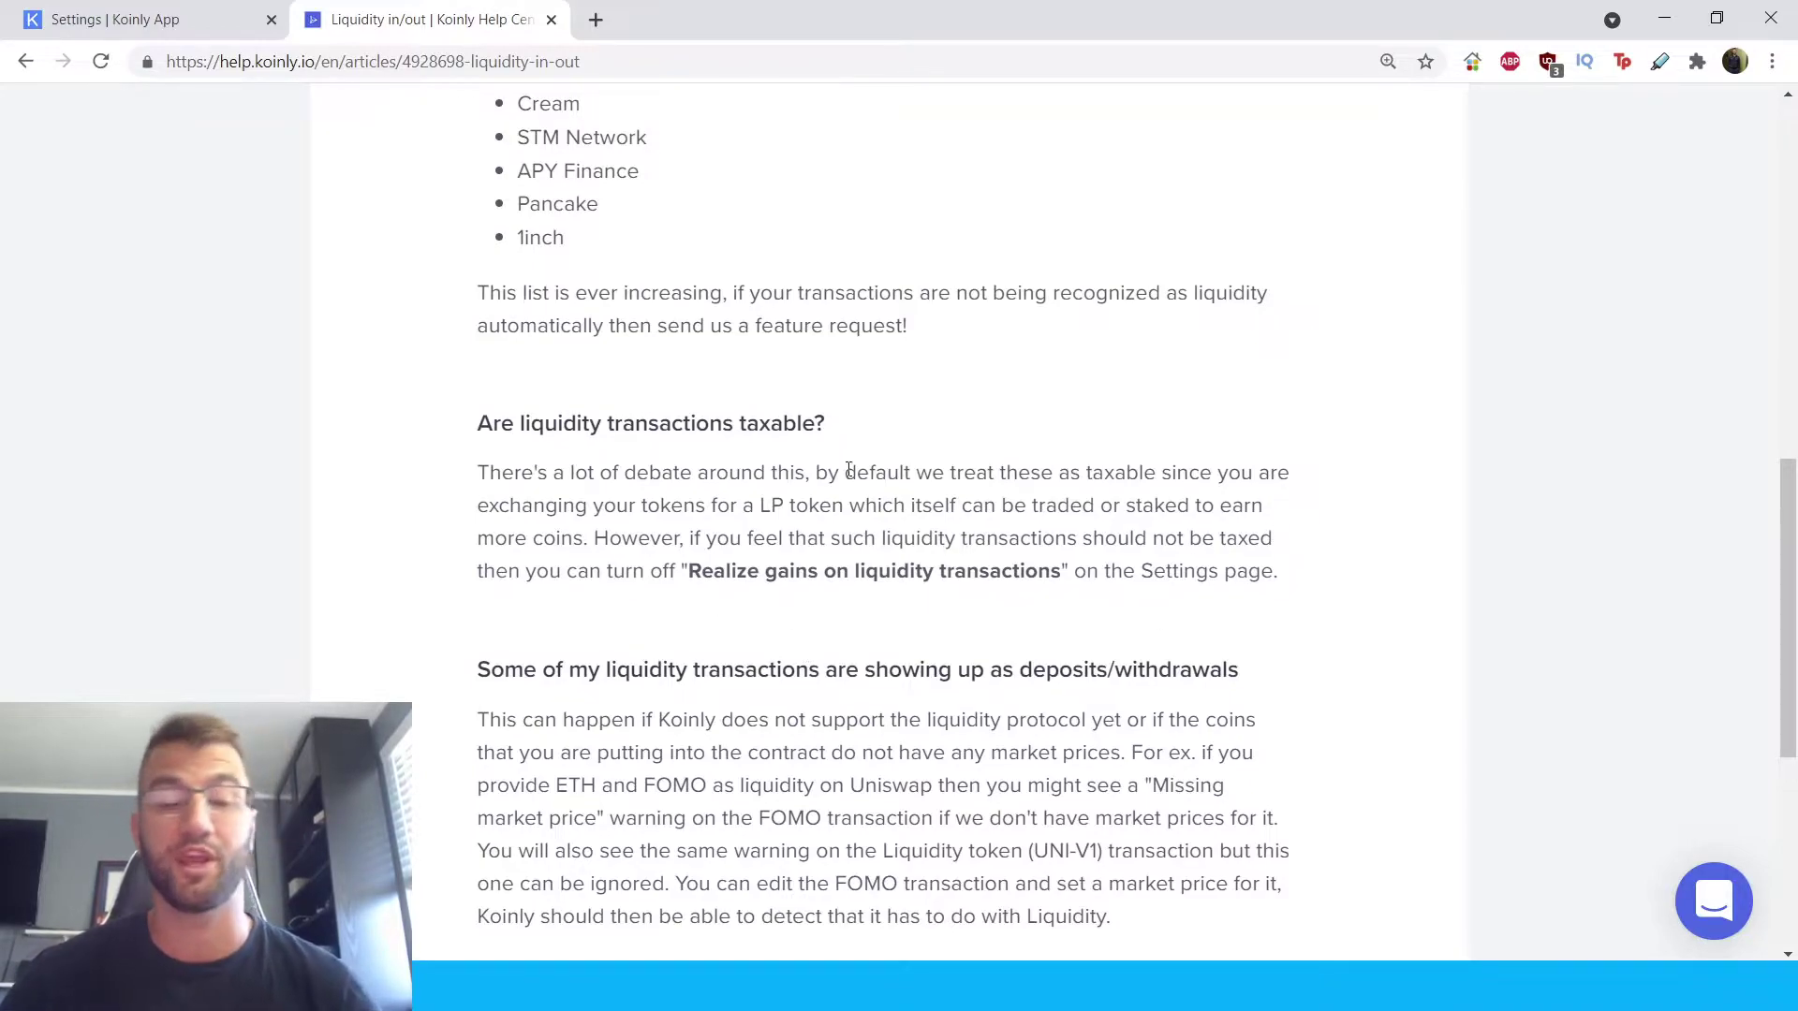
- Find the 'Realize gains on liquidity transactions?' toggle in Koinly settings, then return to the help article
{"action": "left_click", "coordinate": [160, 31]}
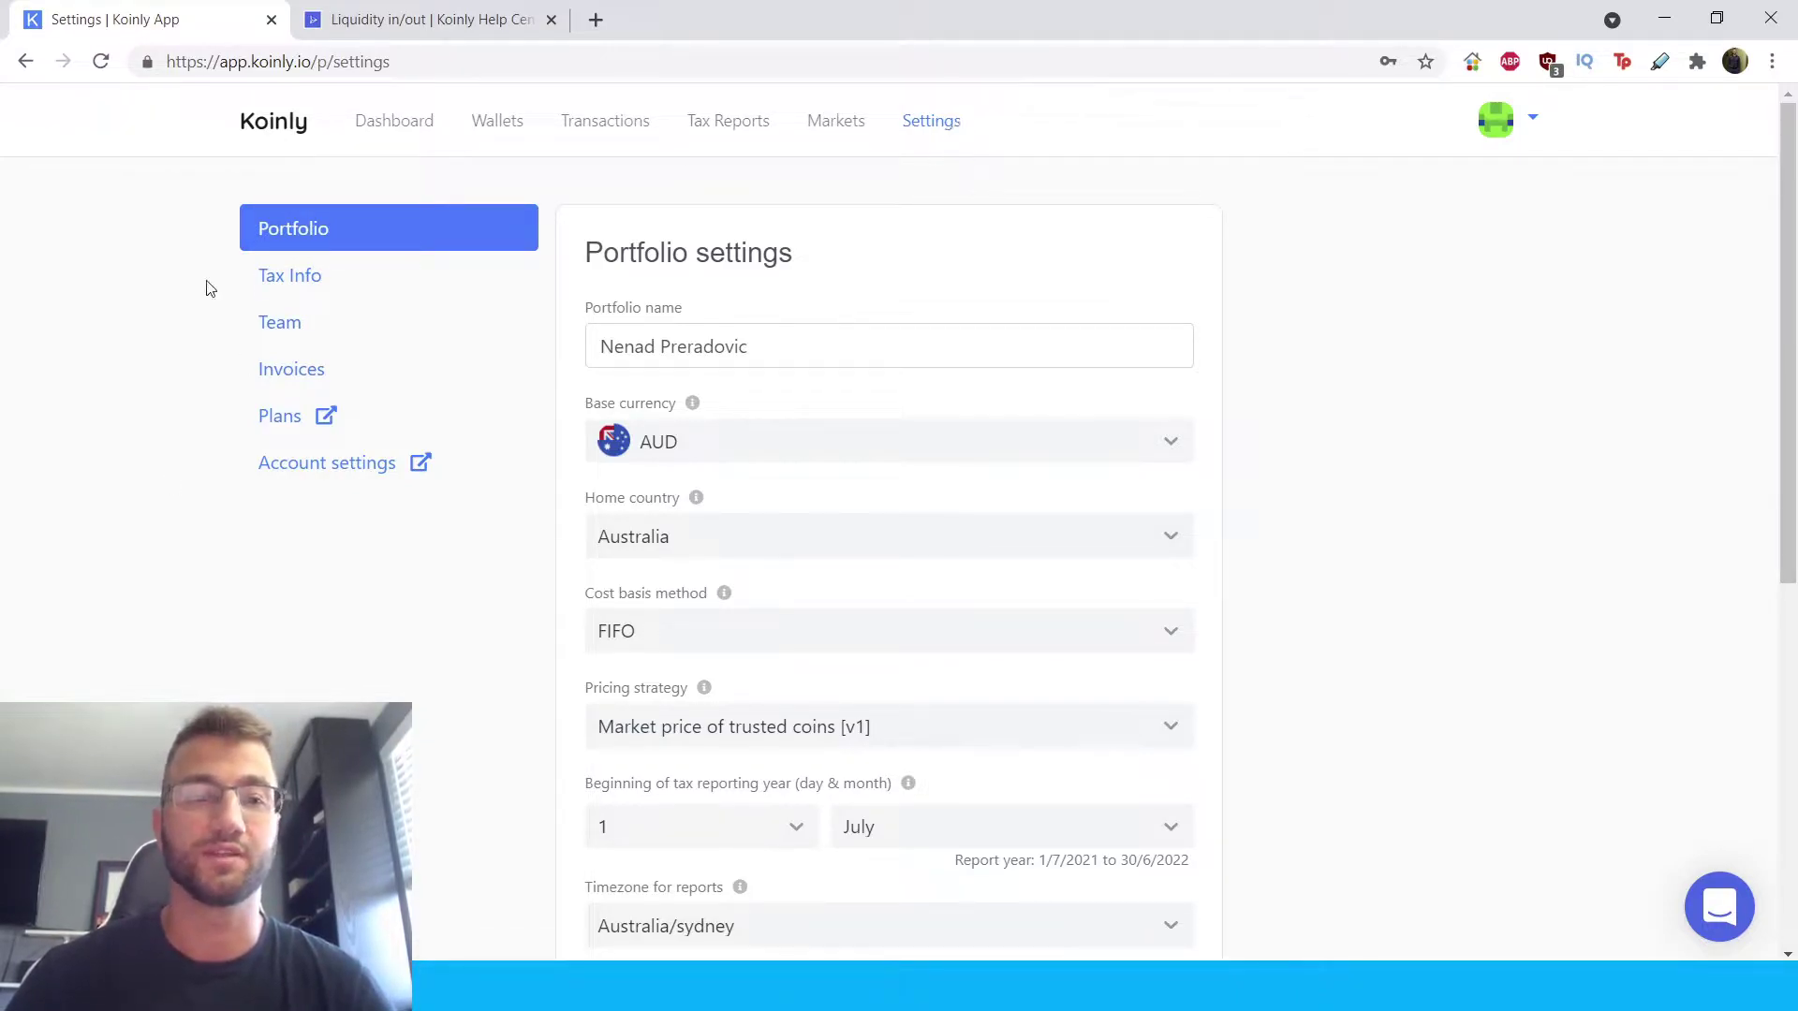
{"action": "scroll", "coordinate": [671, 388], "scroll_direction": "down", "scroll_amount": 5}
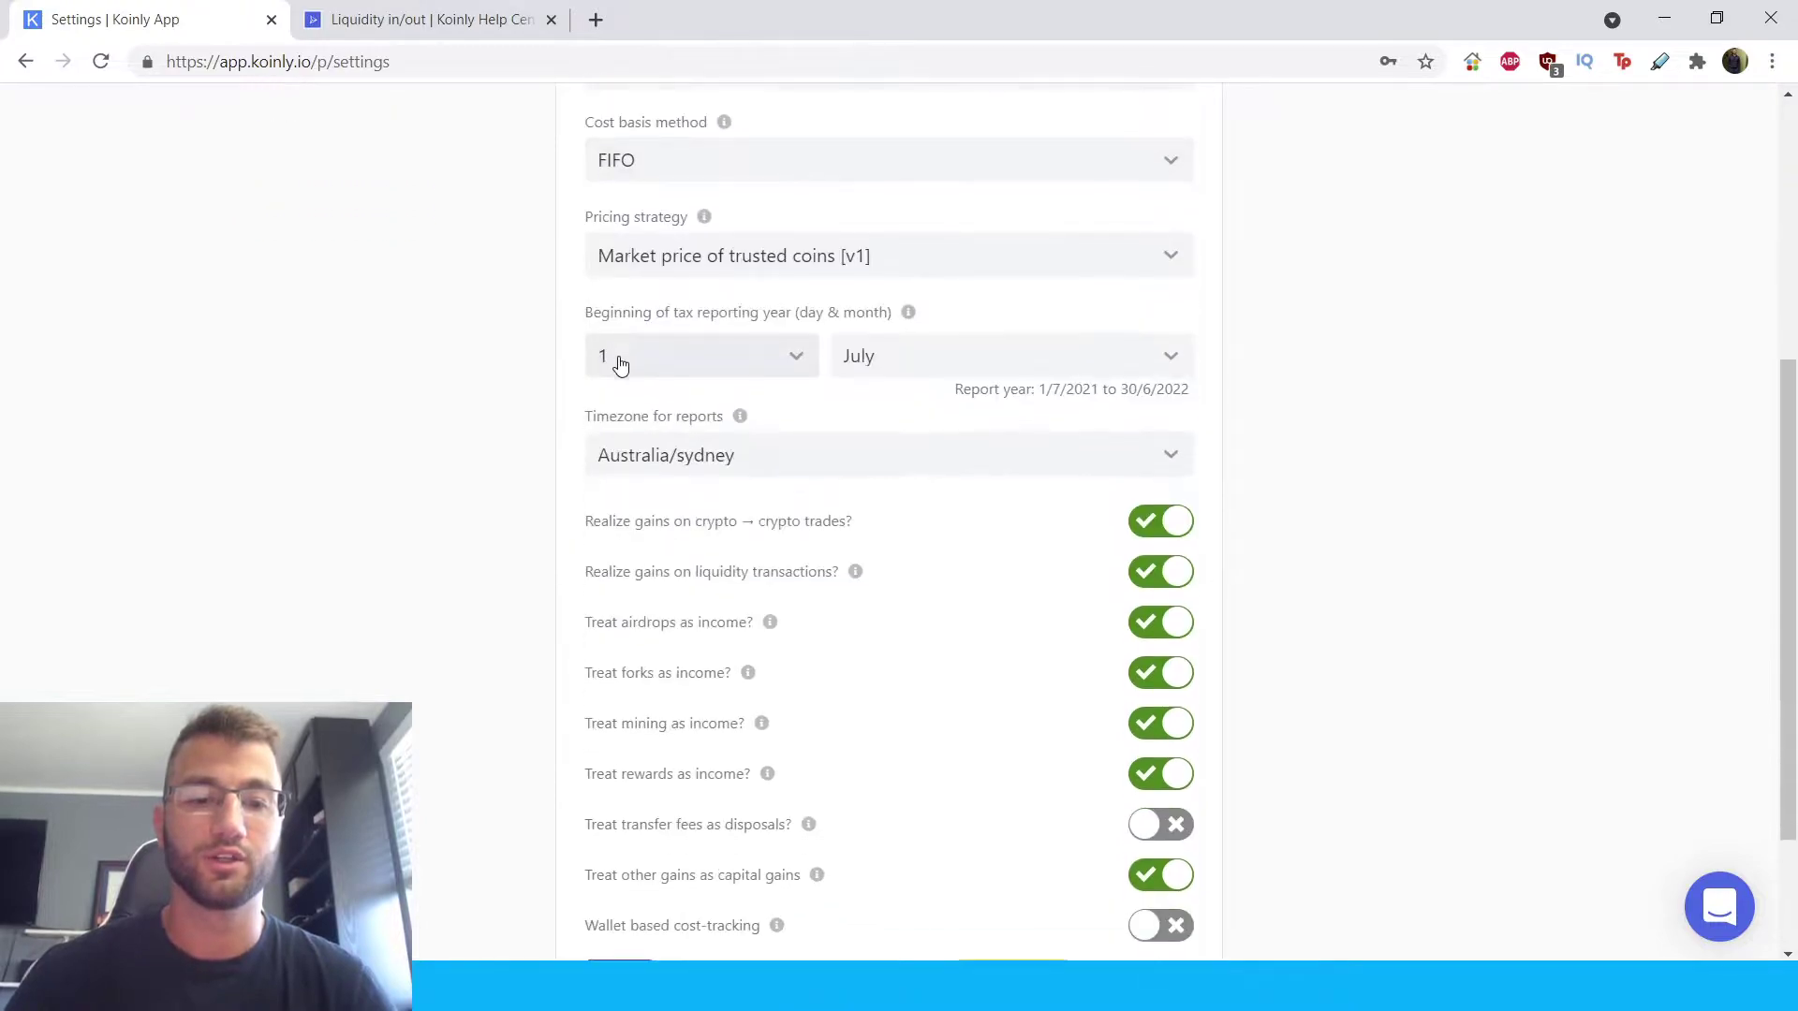
{"action": "scroll", "coordinate": [618, 363], "scroll_direction": "down", "scroll_amount": 2}
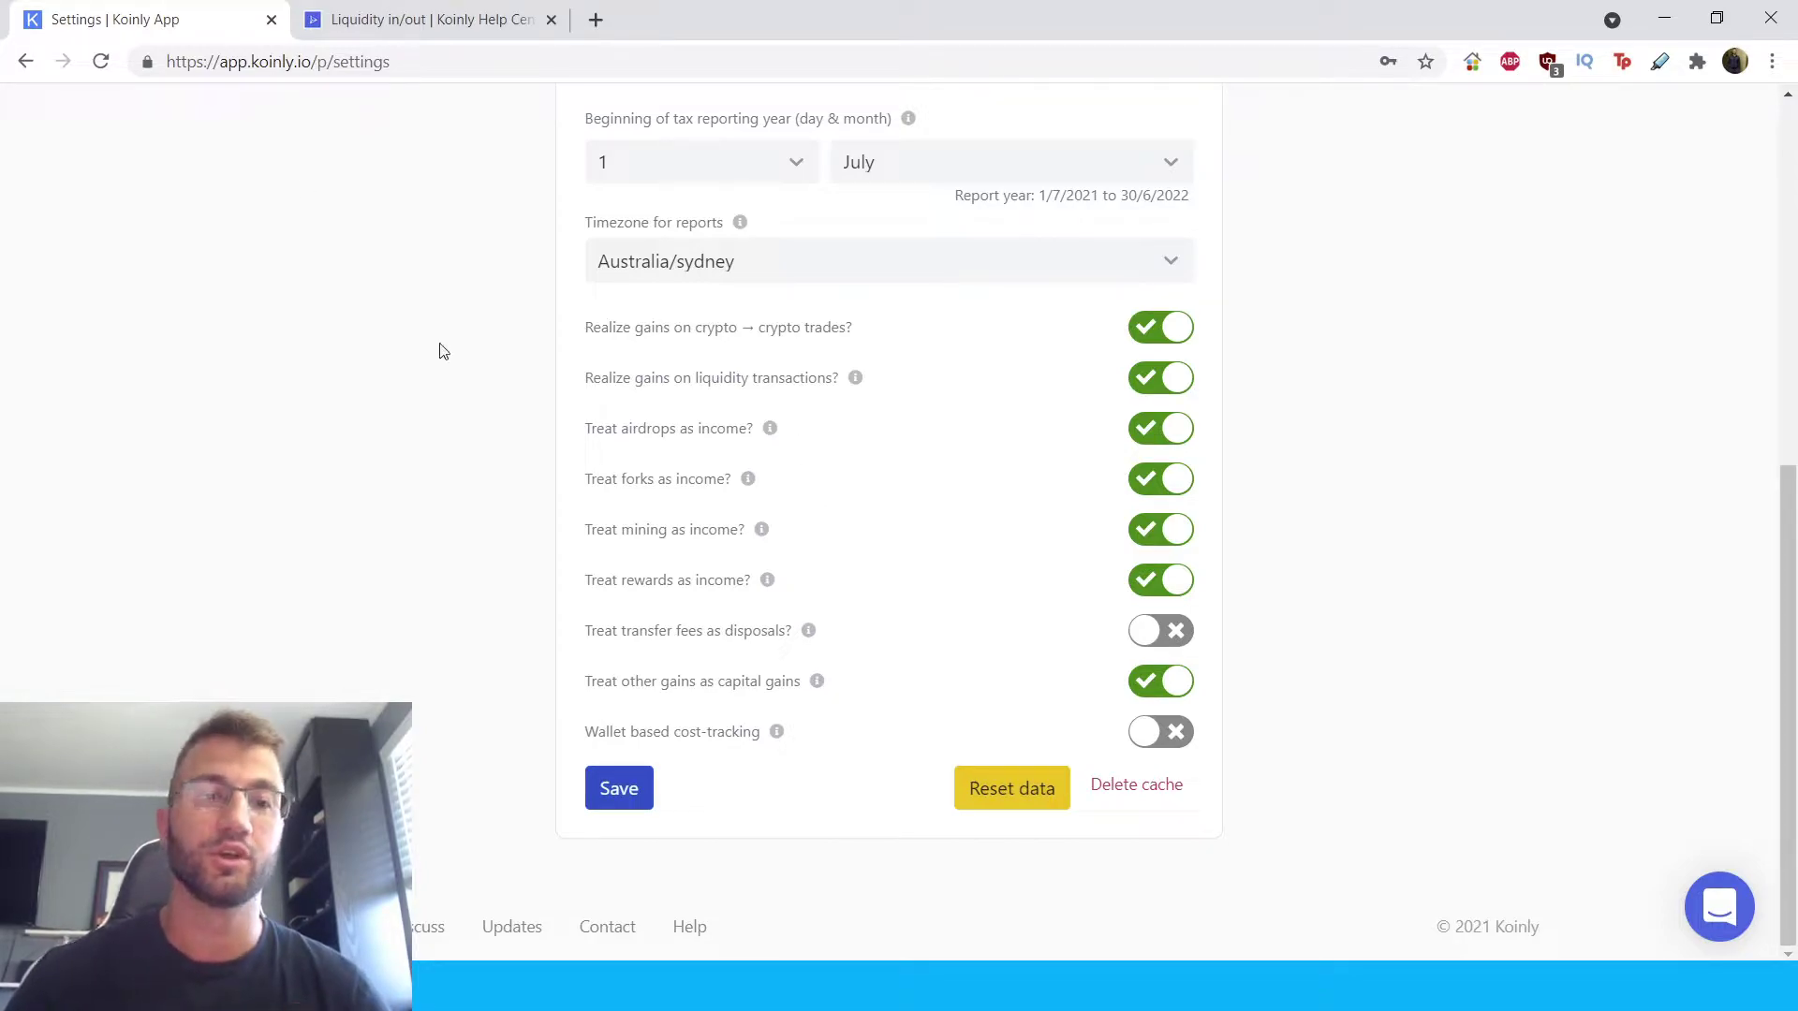
{"action": "left_click", "coordinate": [307, 11]}
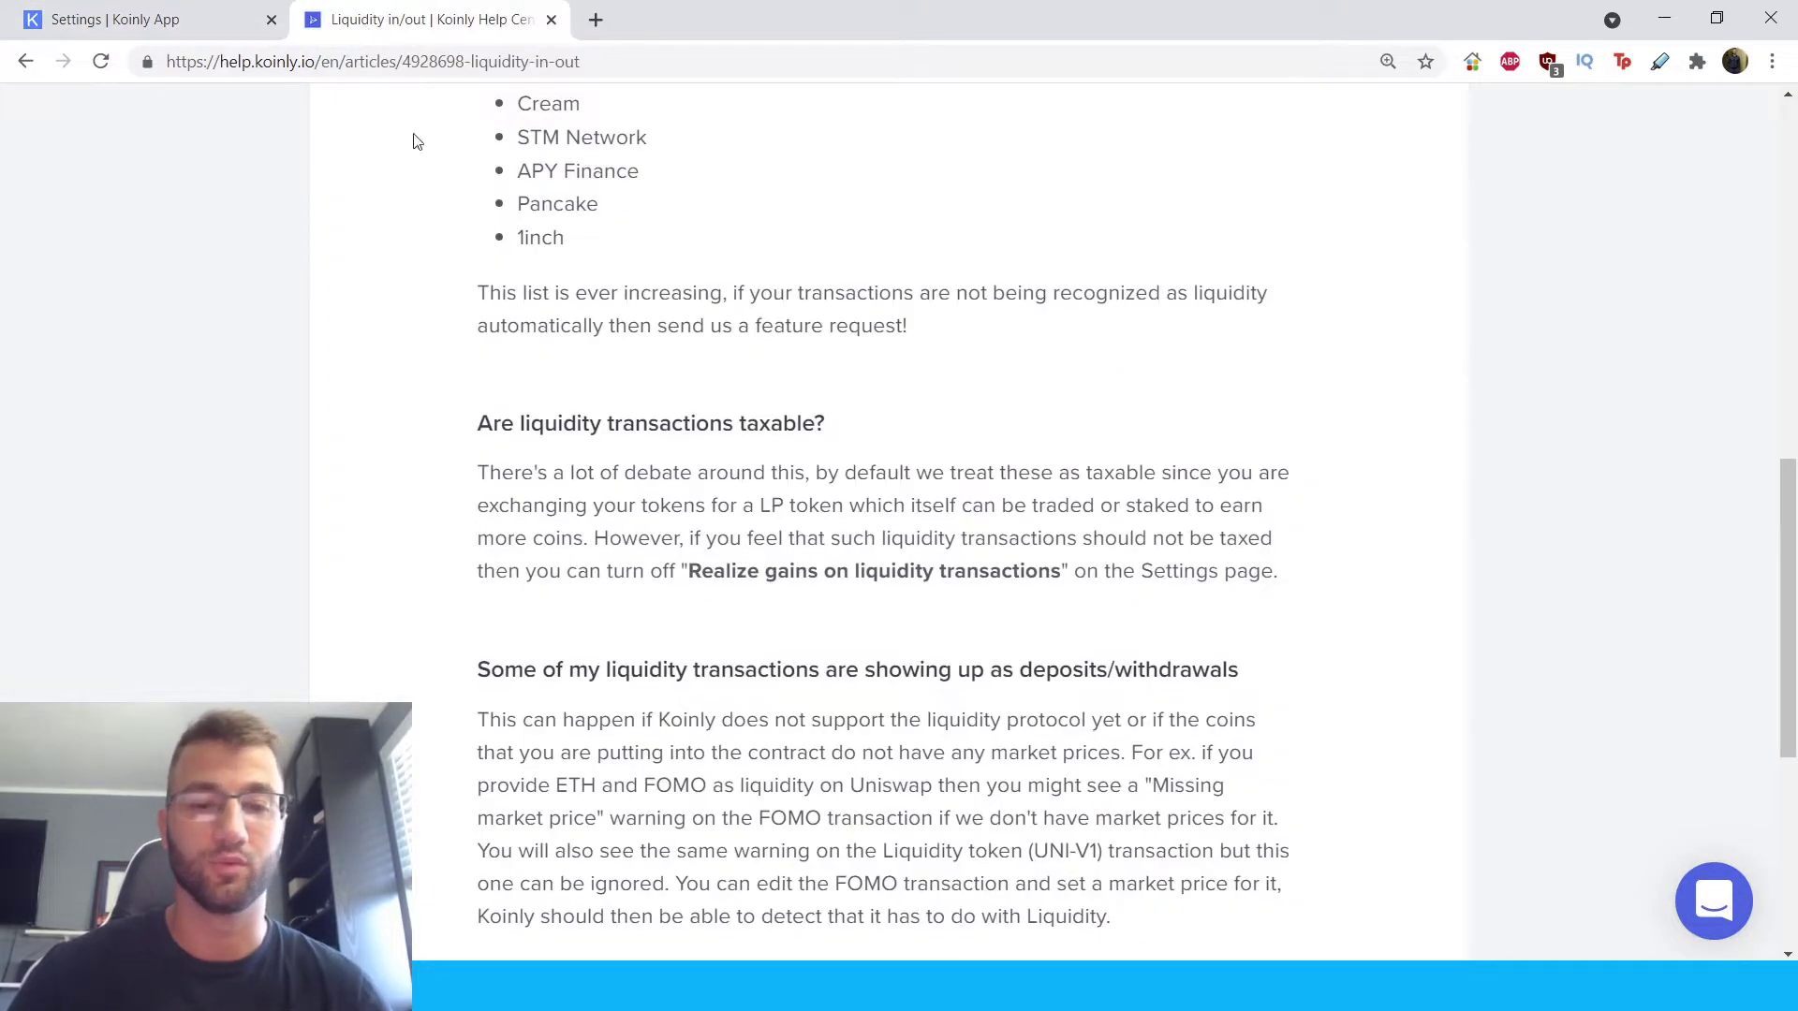
{"action": "left_click", "coordinate": [136, 23]}
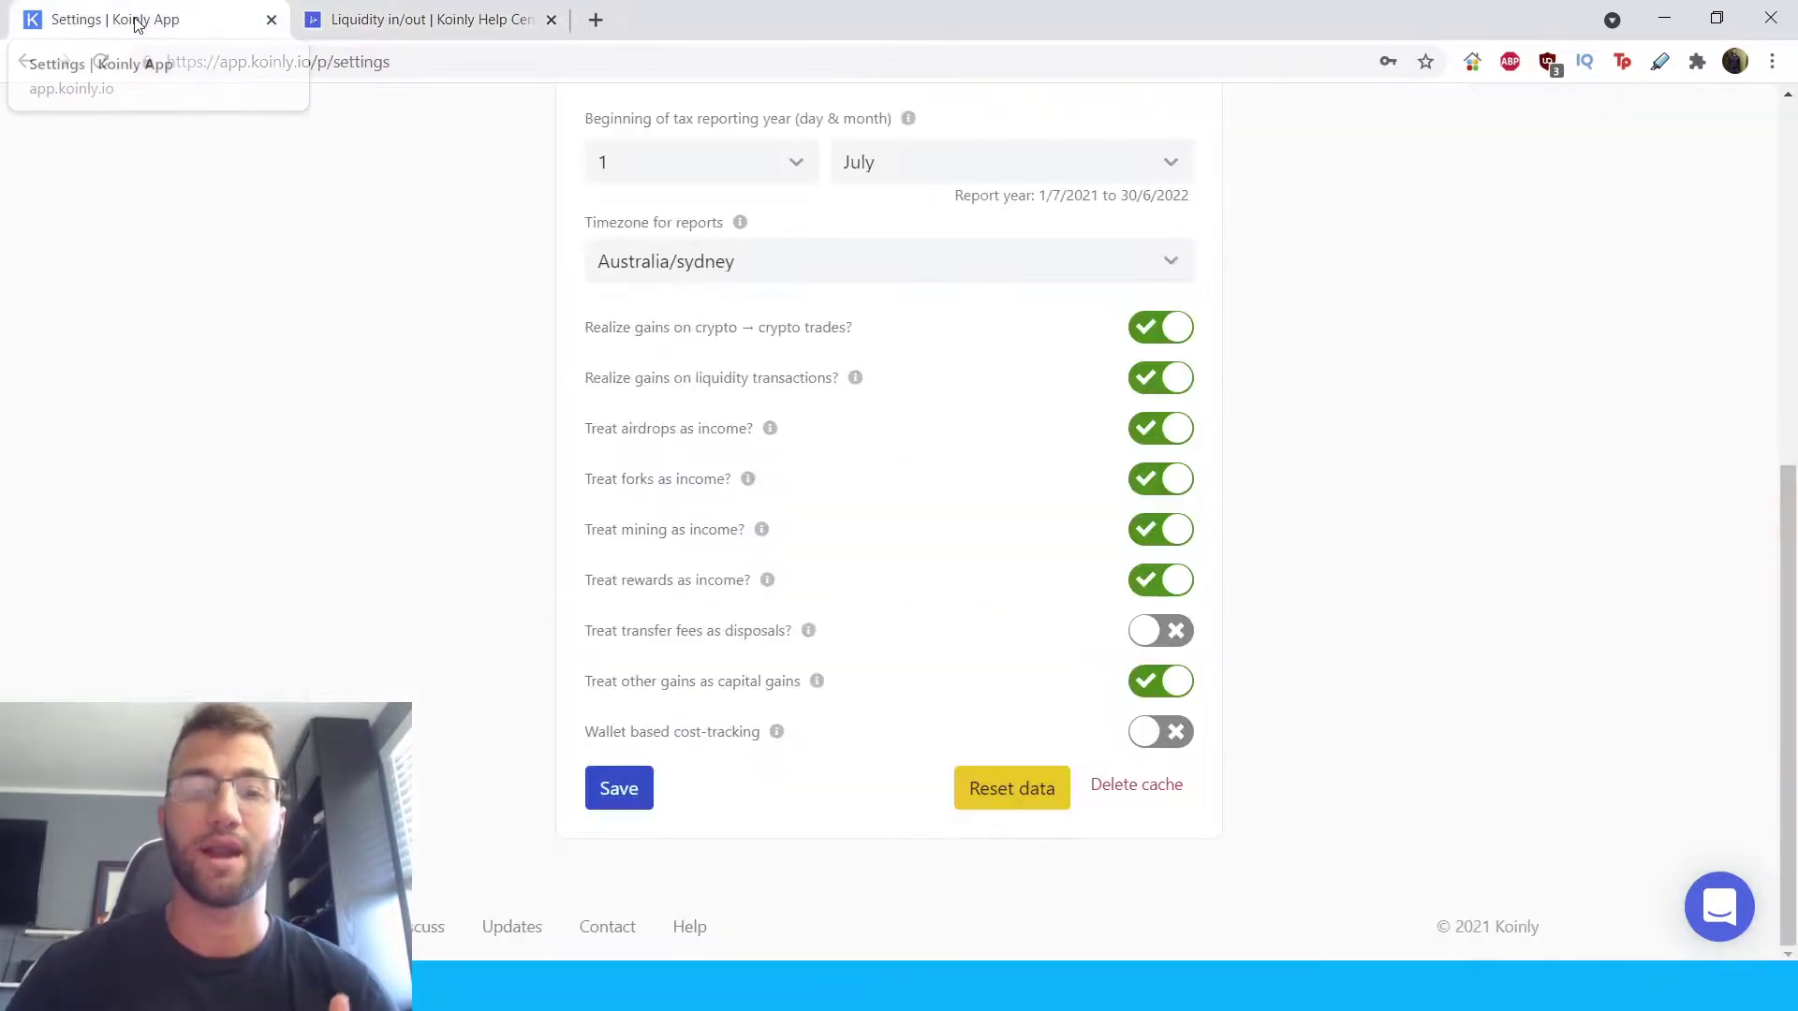
{"action": "left_click", "coordinate": [492, 38]}
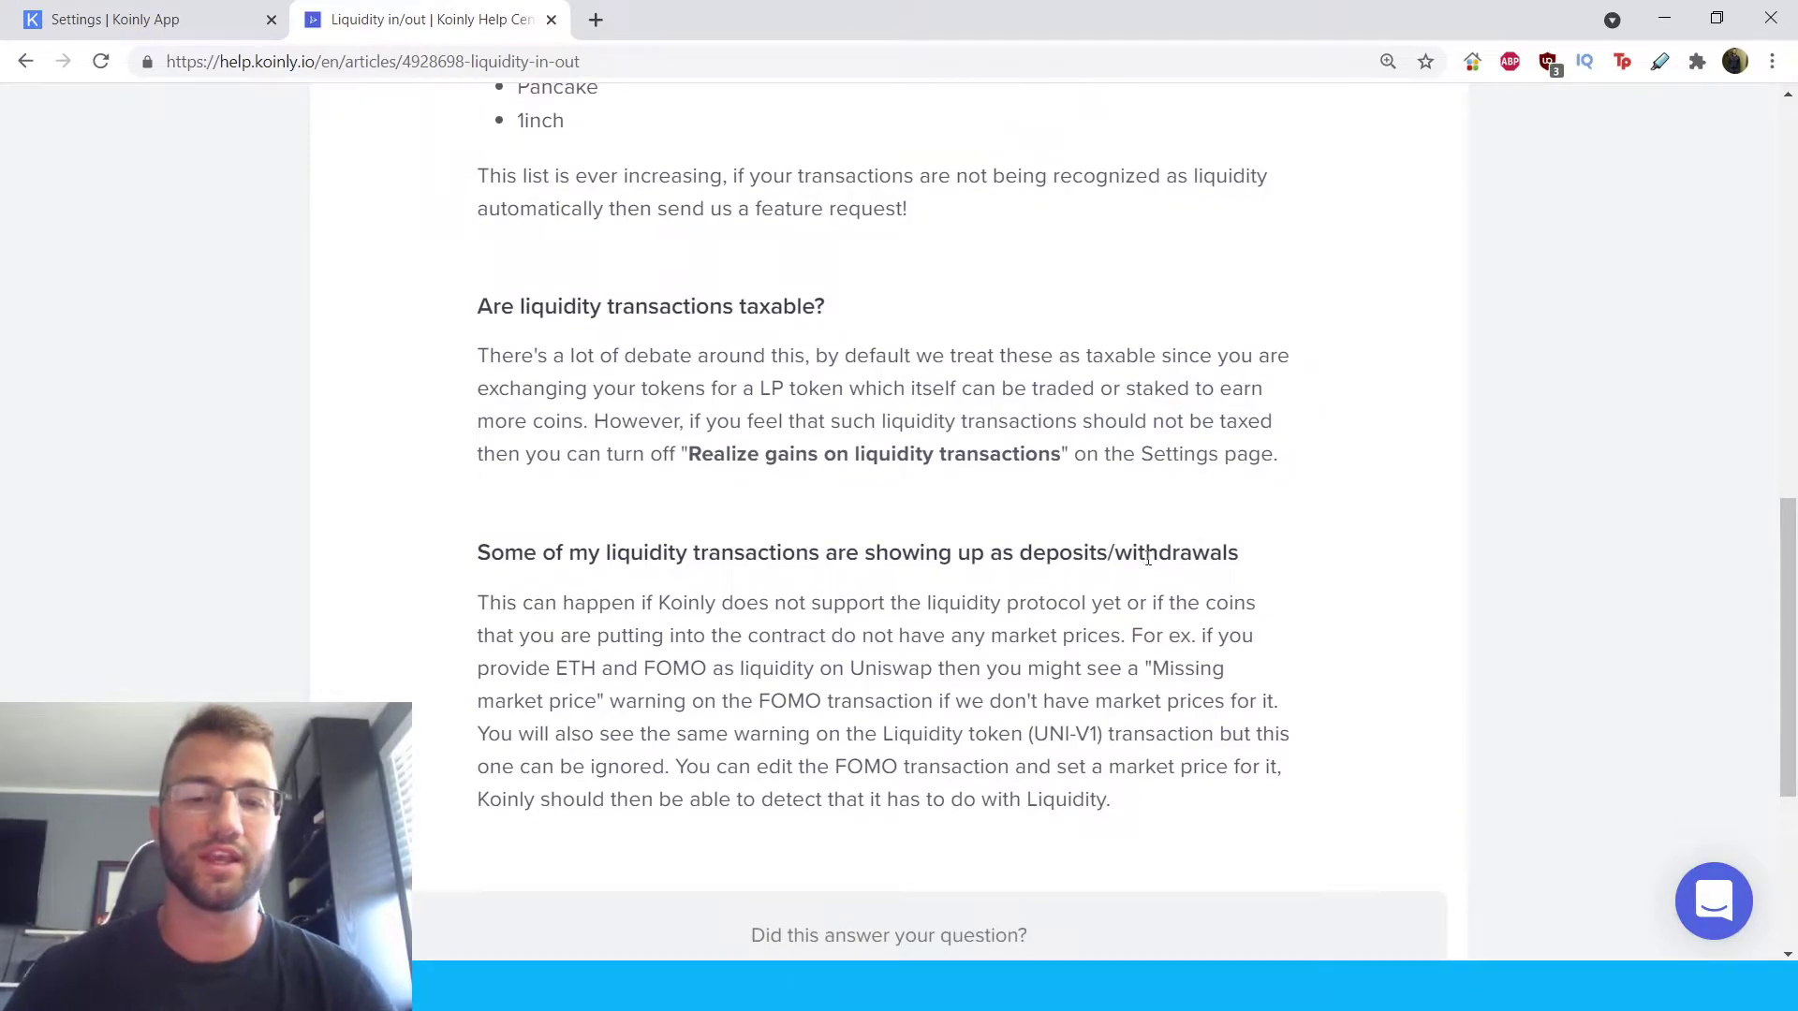
- Read the help section on liquidity transactions appearing as deposits/withdrawals
{"action": "scroll", "coordinate": [764, 697], "scroll_direction": "down", "scroll_amount": 1}
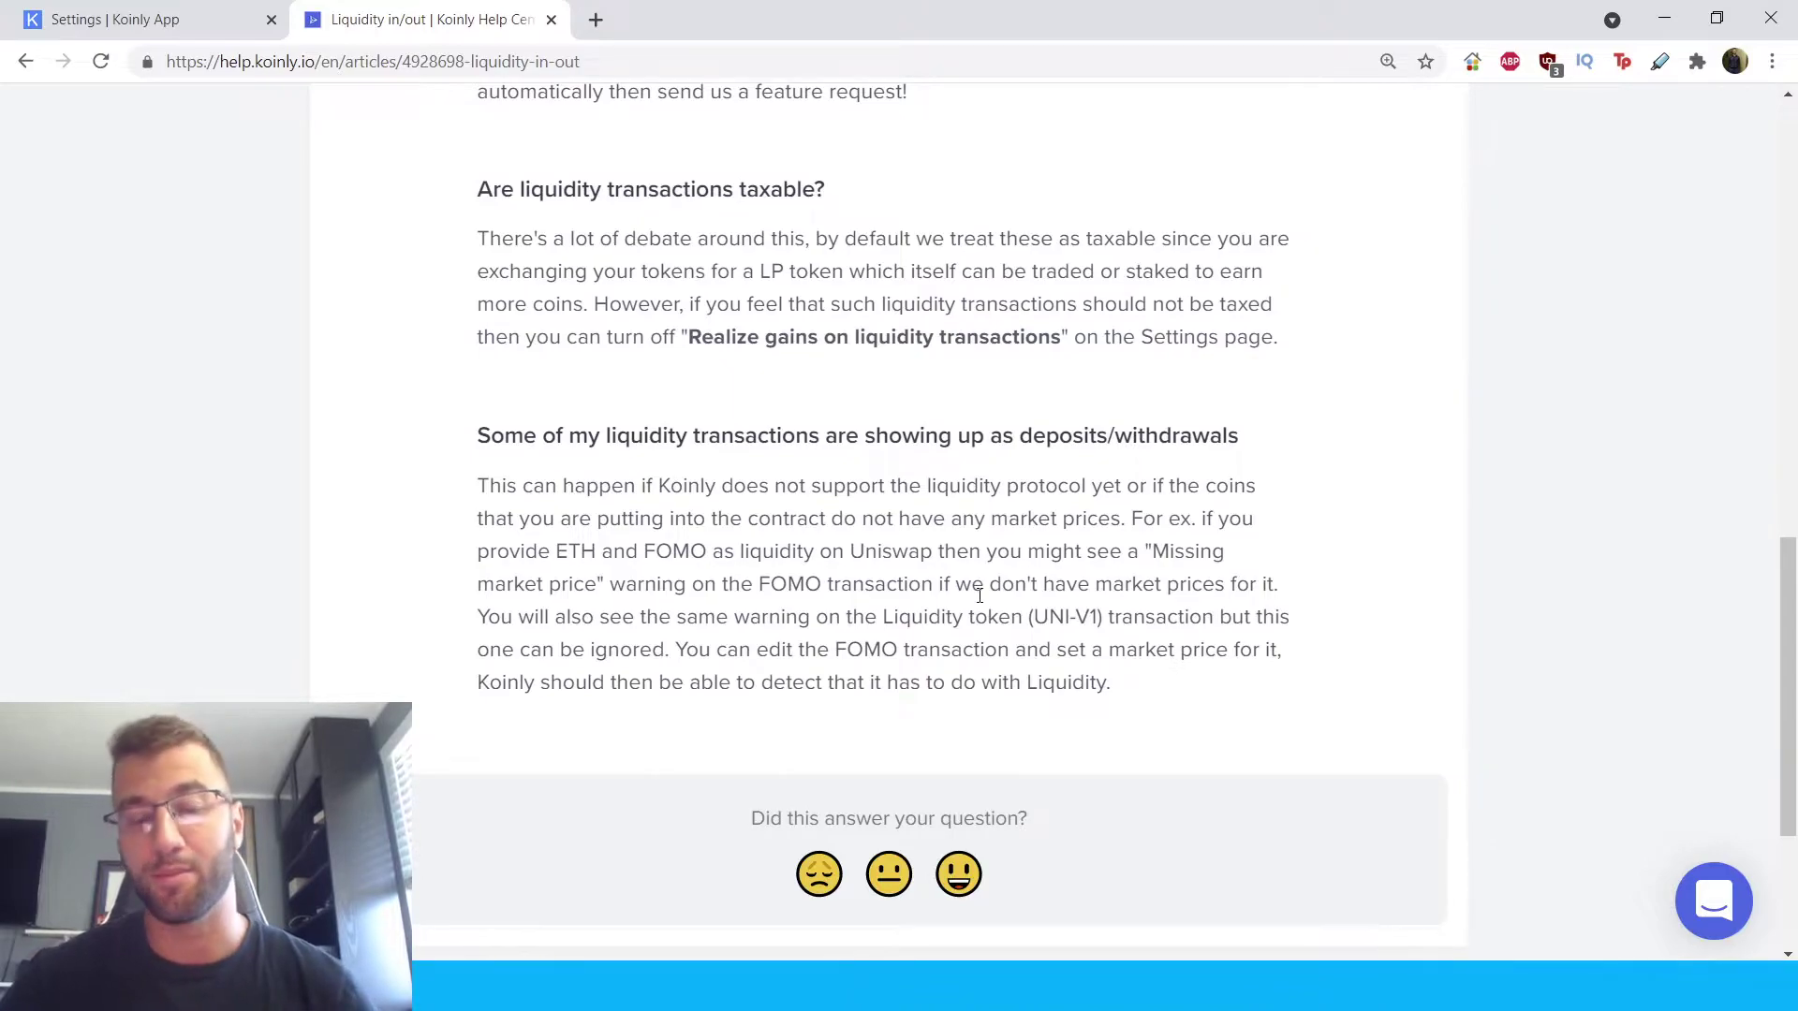
{"action": "scroll", "coordinate": [584, 609], "scroll_direction": "down", "scroll_amount": 1}
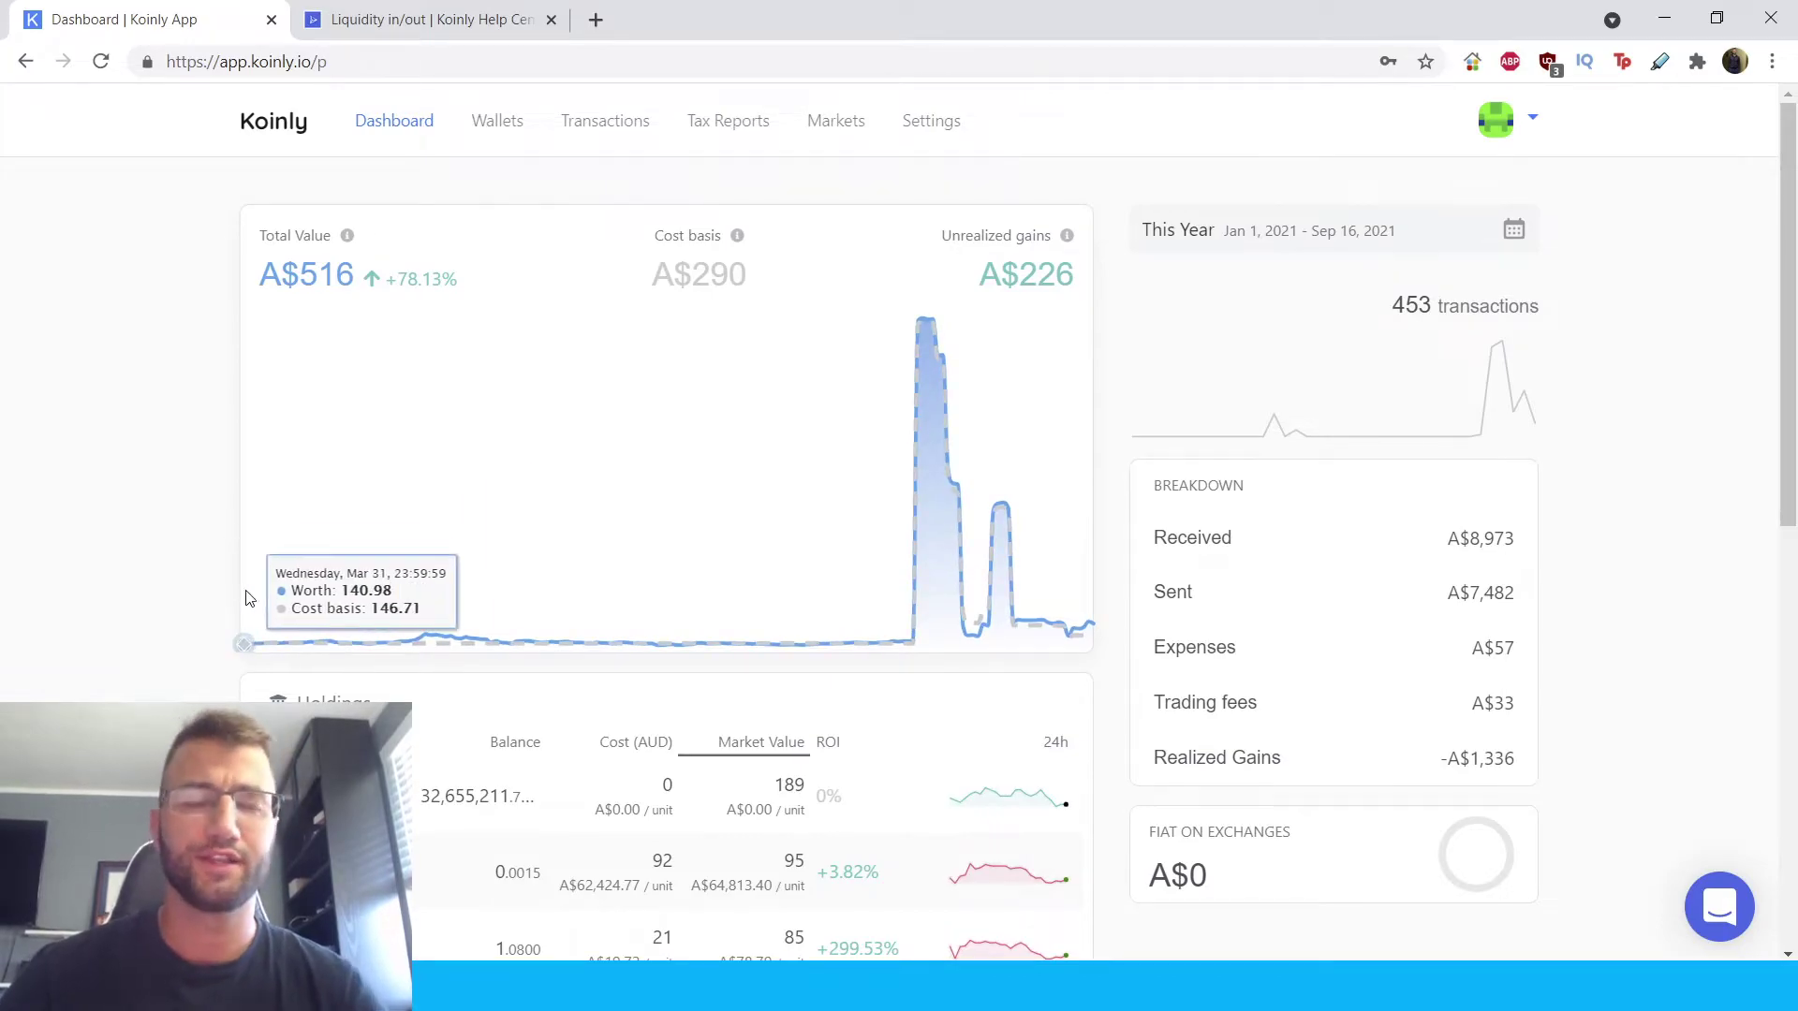
- Filter the Binance Smart Chain wallet's 409 transactions to Liquidity in, then clear the filter
{"action": "left_click", "coordinate": [501, 140]}
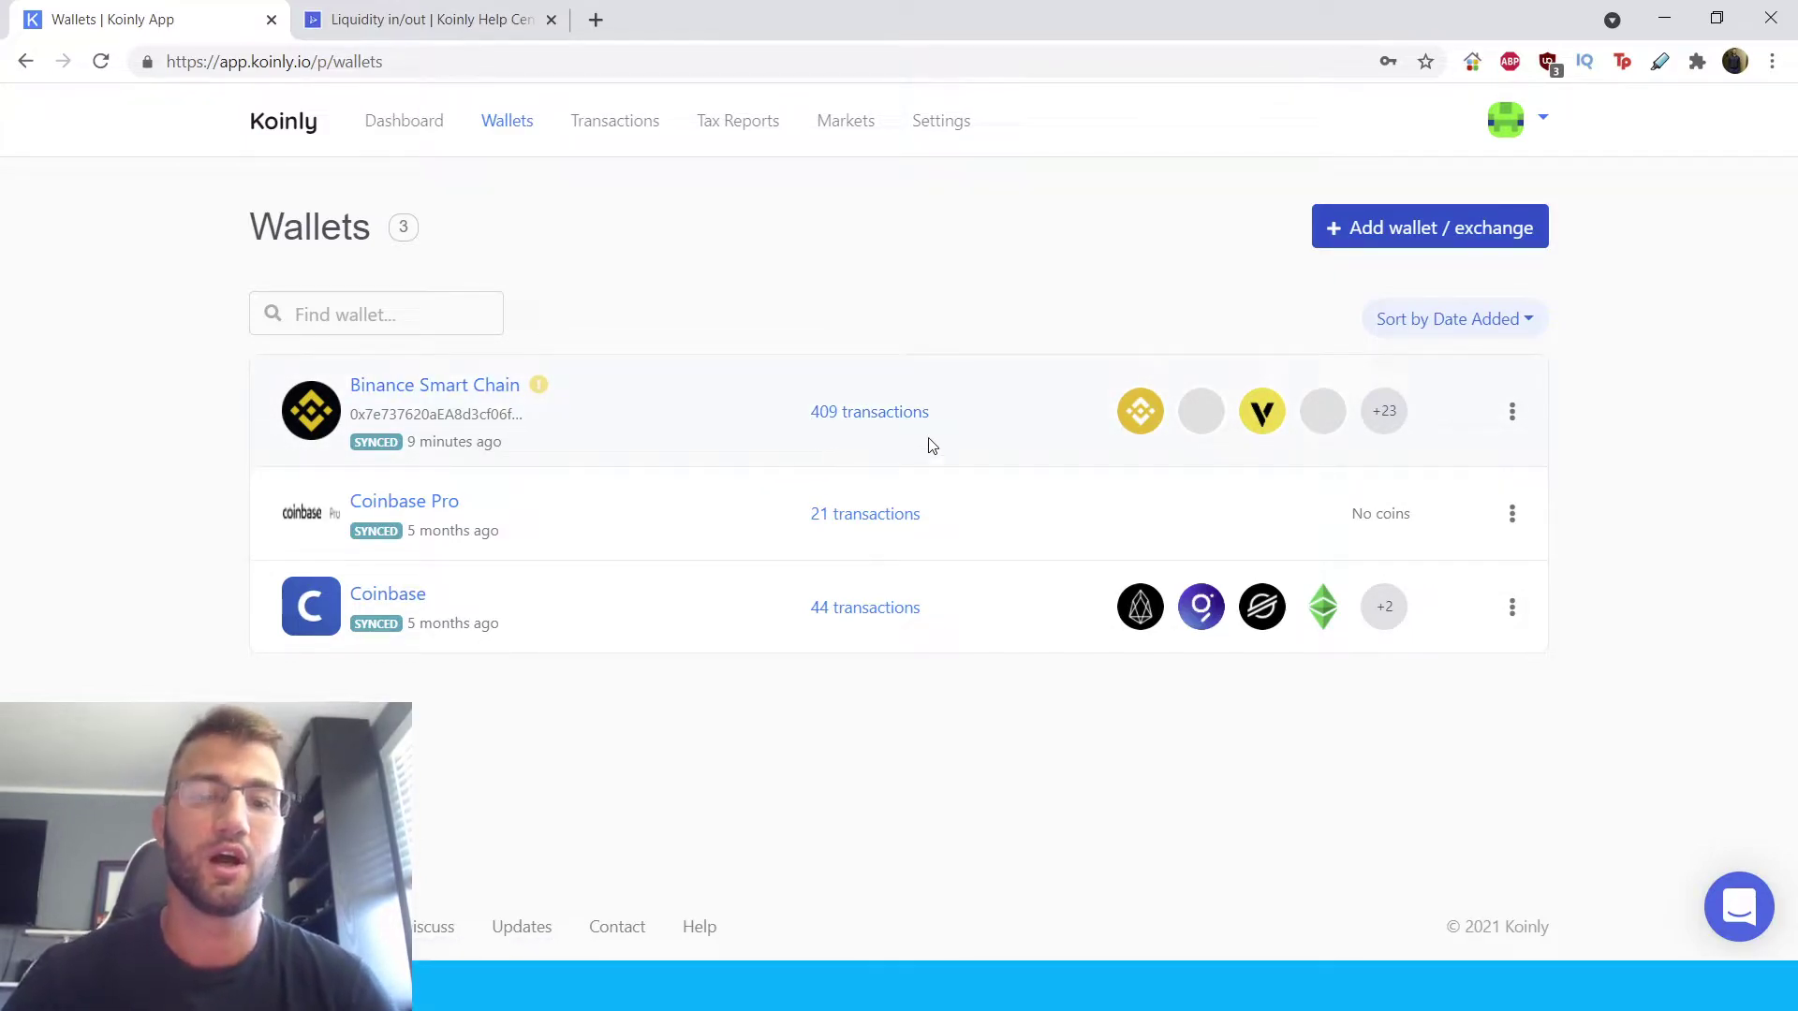
{"action": "left_click", "coordinate": [854, 414]}
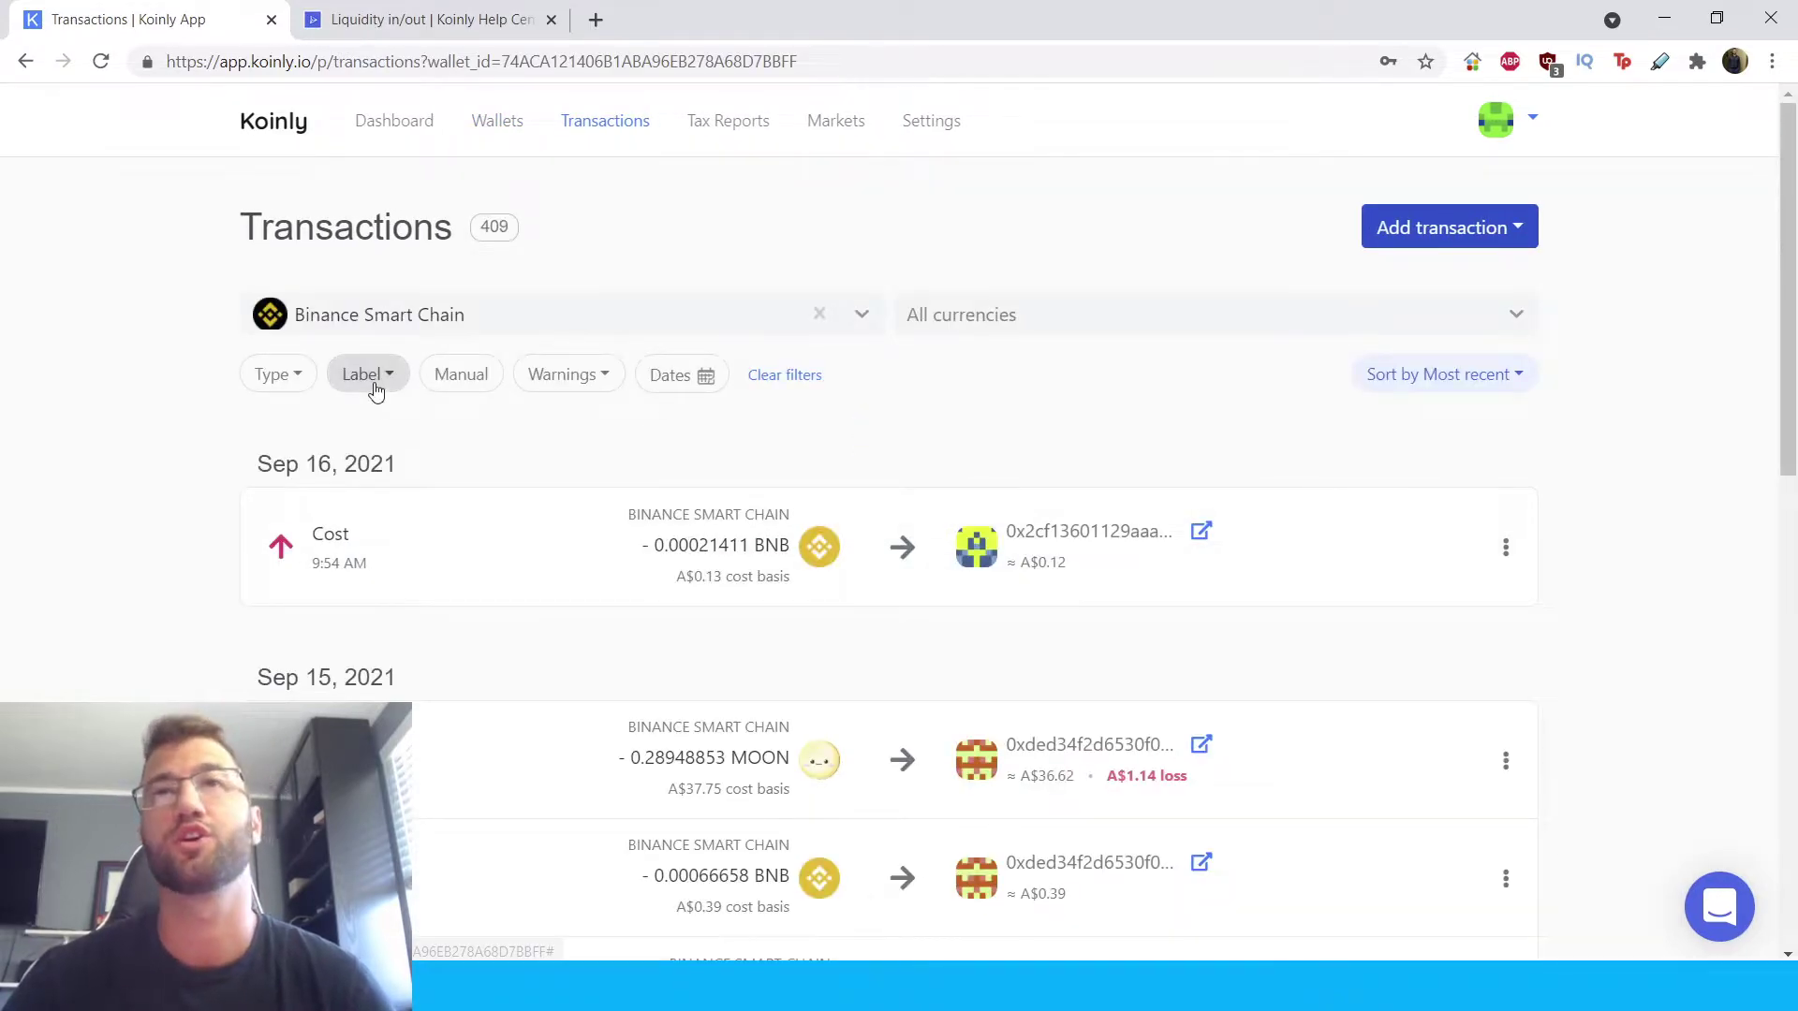
{"action": "left_click", "coordinate": [376, 389]}
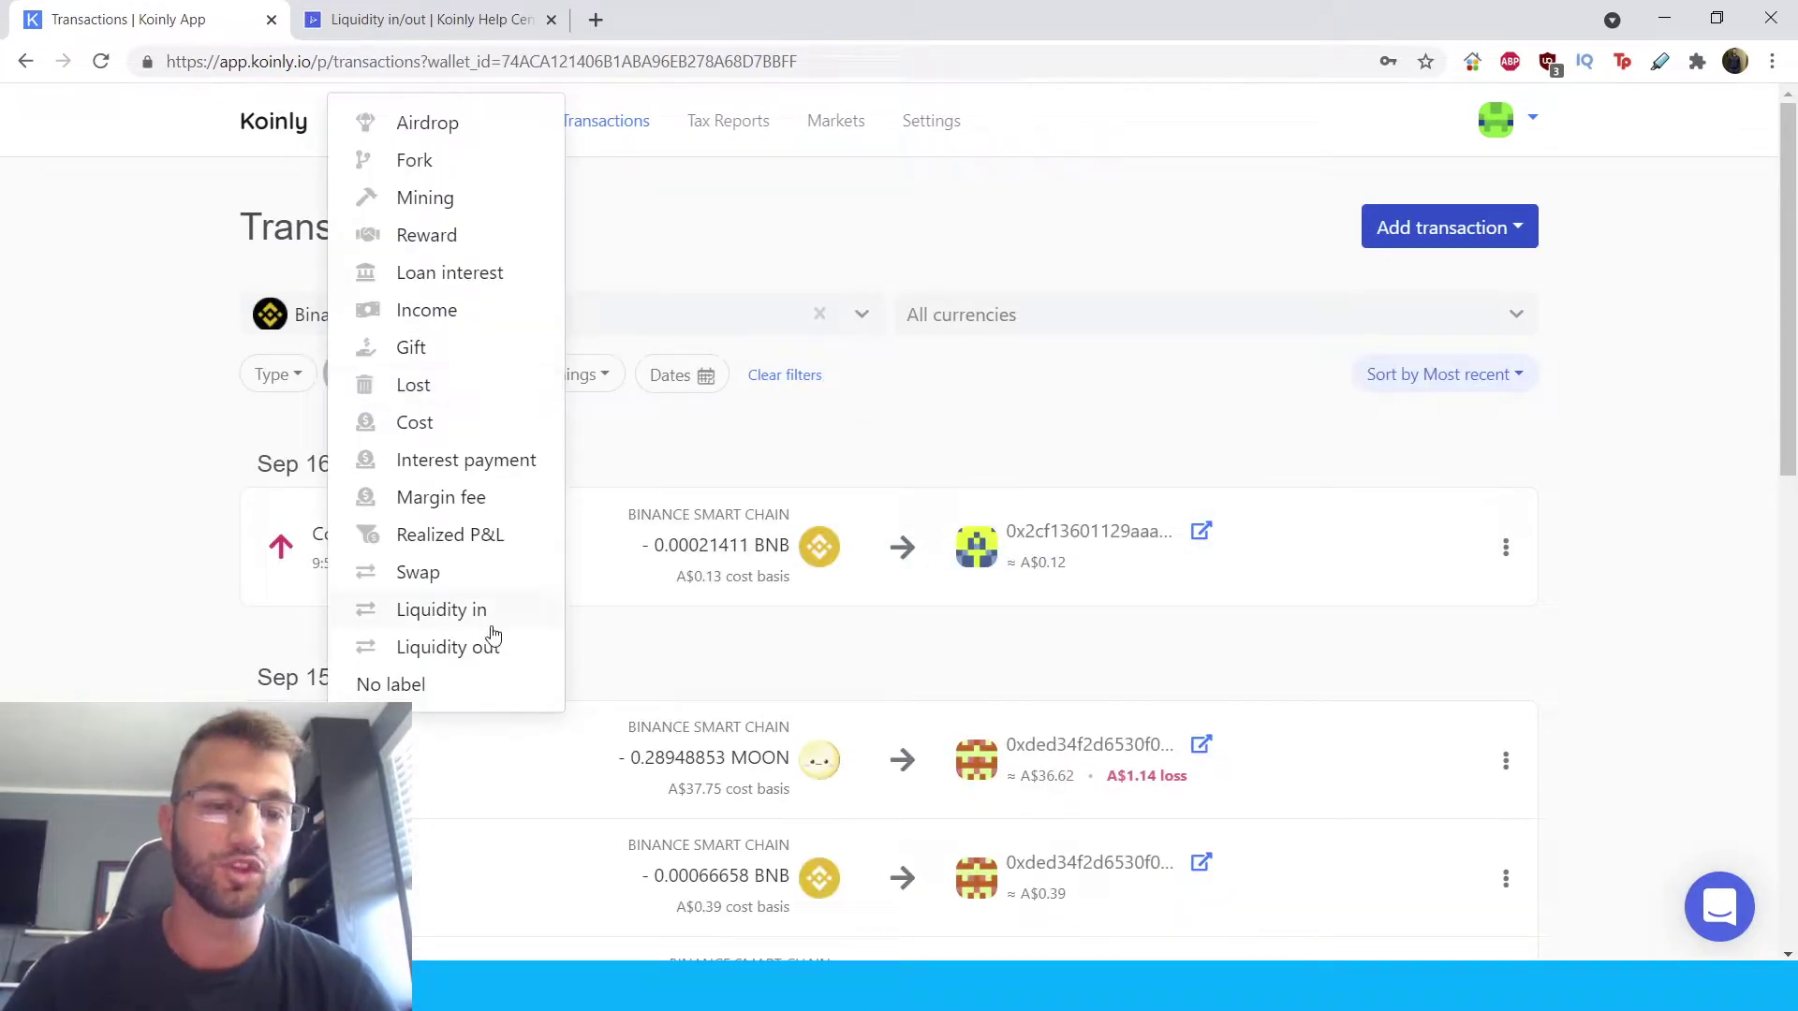
{"action": "left_click", "coordinate": [457, 611]}
{"action": "scroll", "coordinate": [855, 650], "scroll_direction": "down", "scroll_amount": 1}
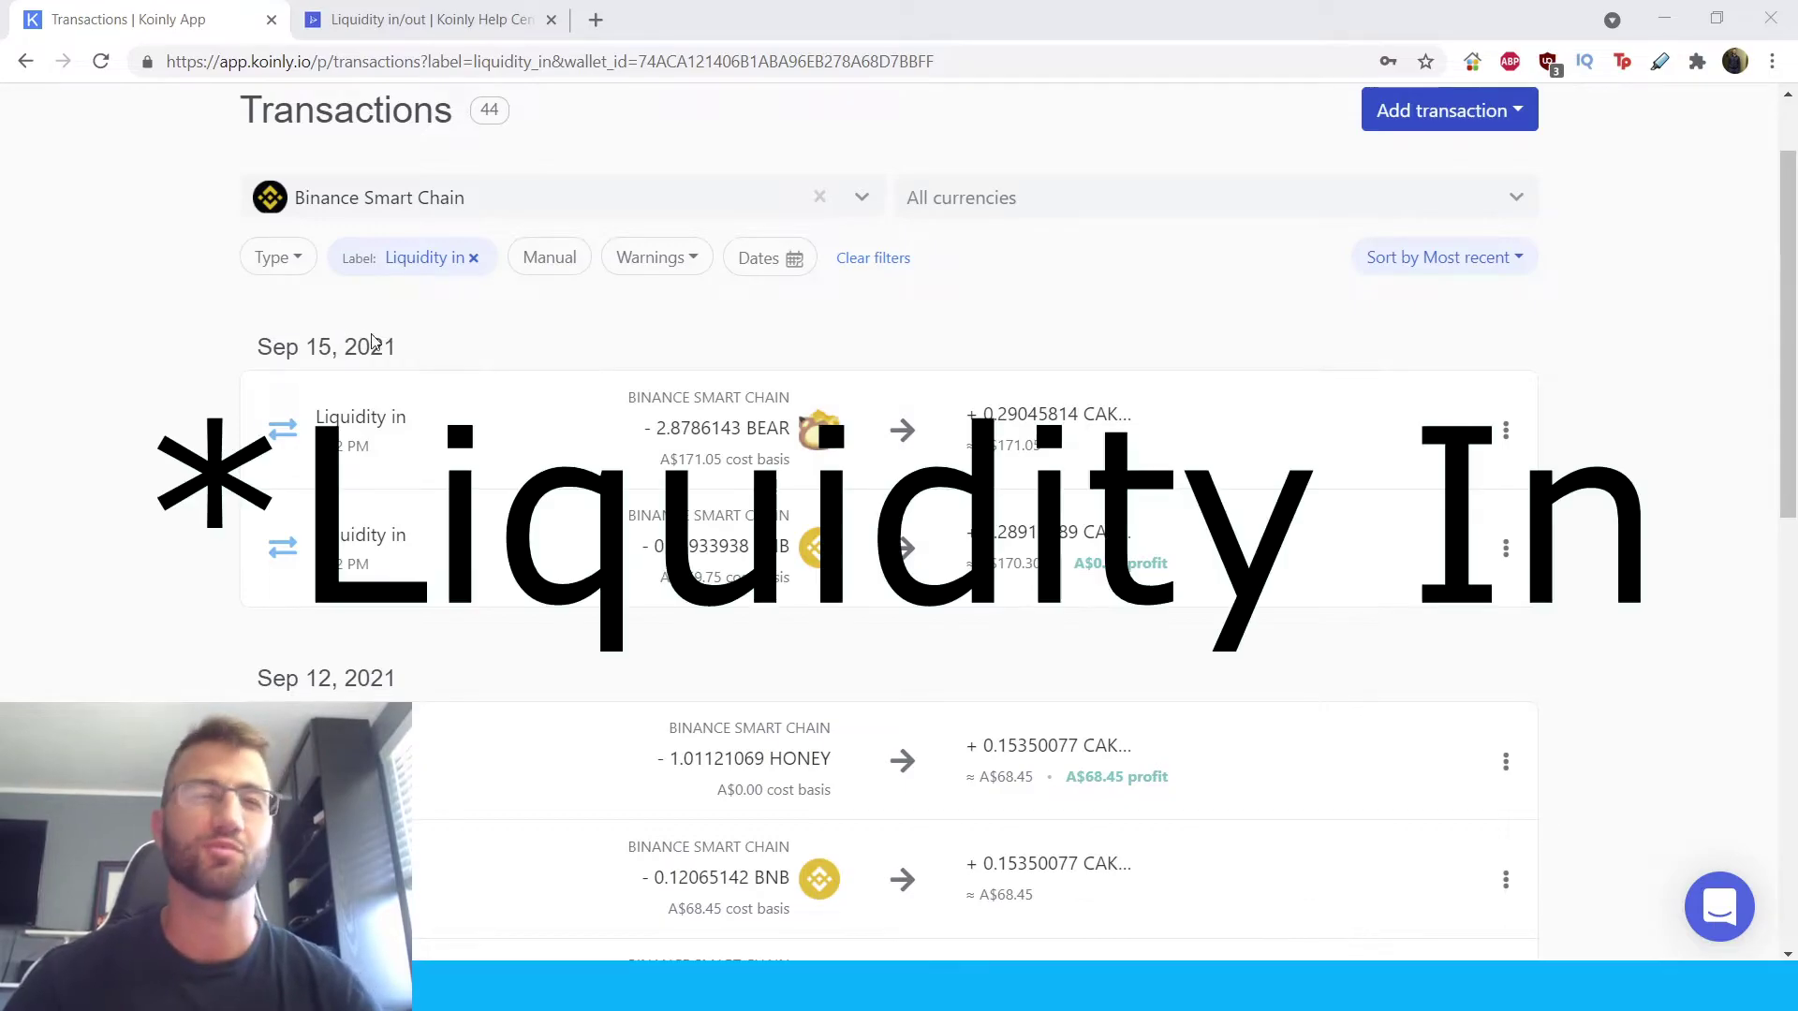
{"action": "left_click", "coordinate": [474, 257]}
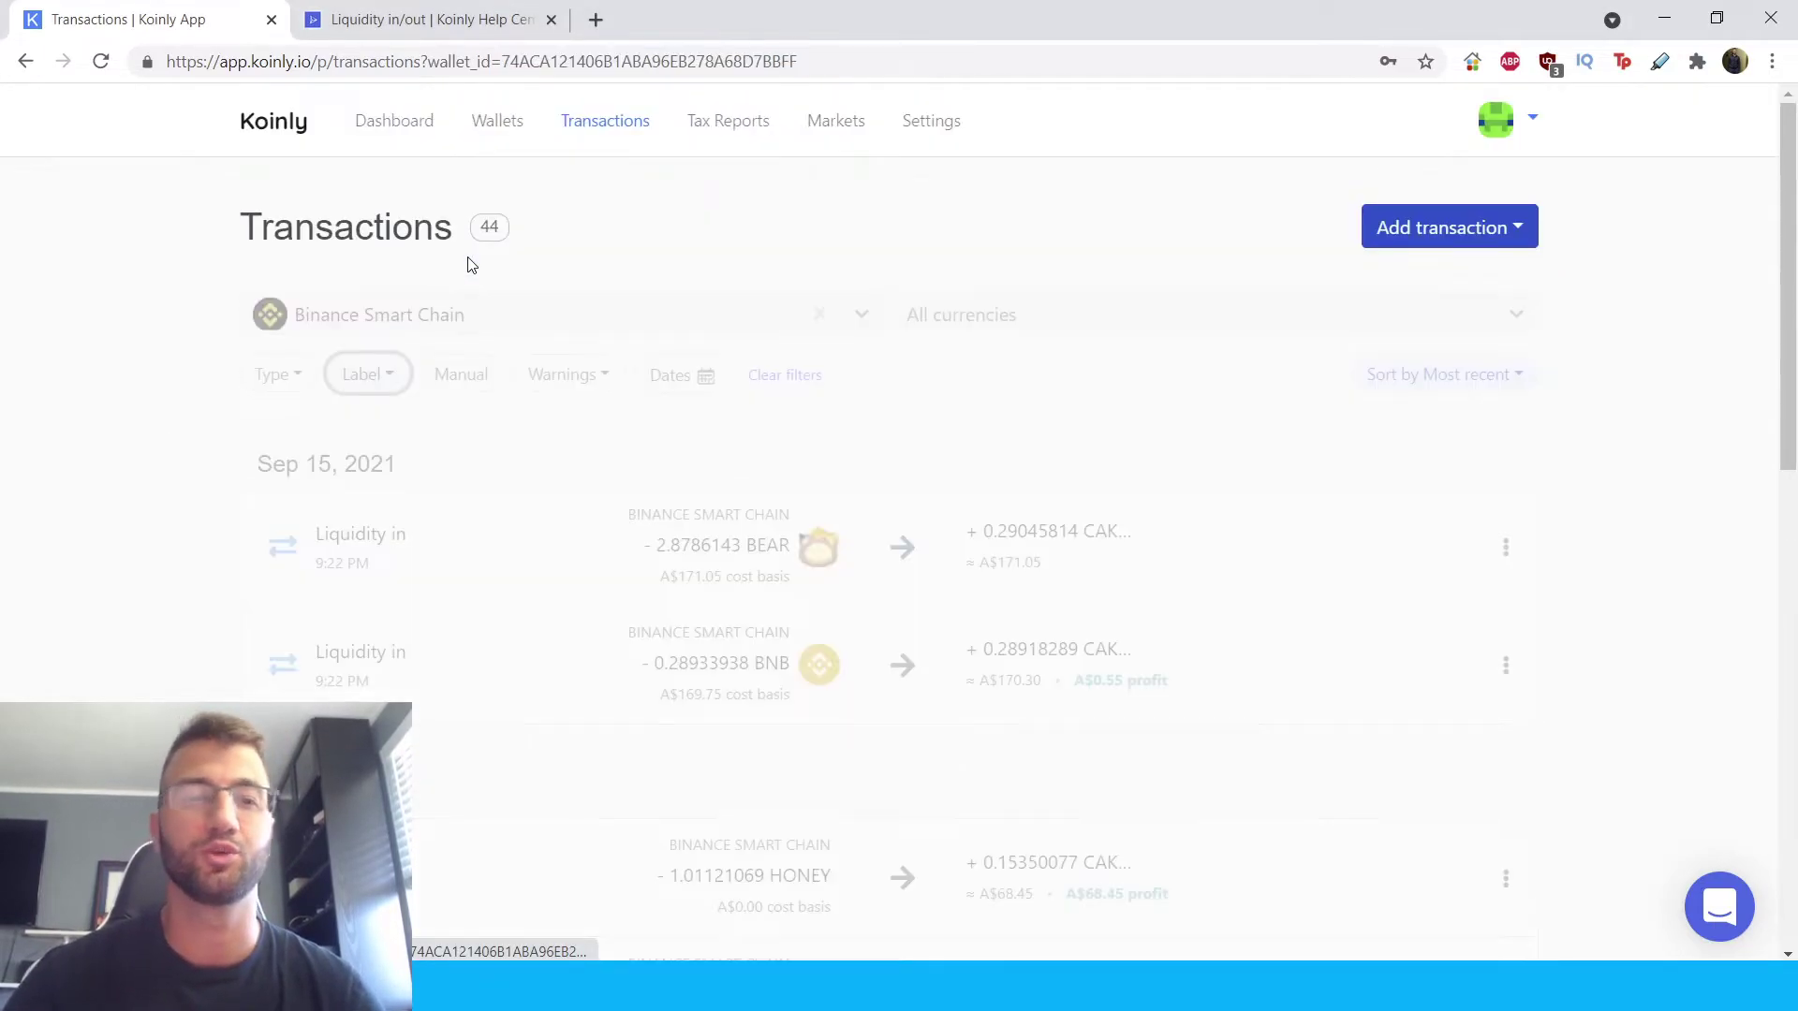
- Filter the wallet's transactions to the Liquidity out label
{"action": "left_click", "coordinate": [377, 372]}
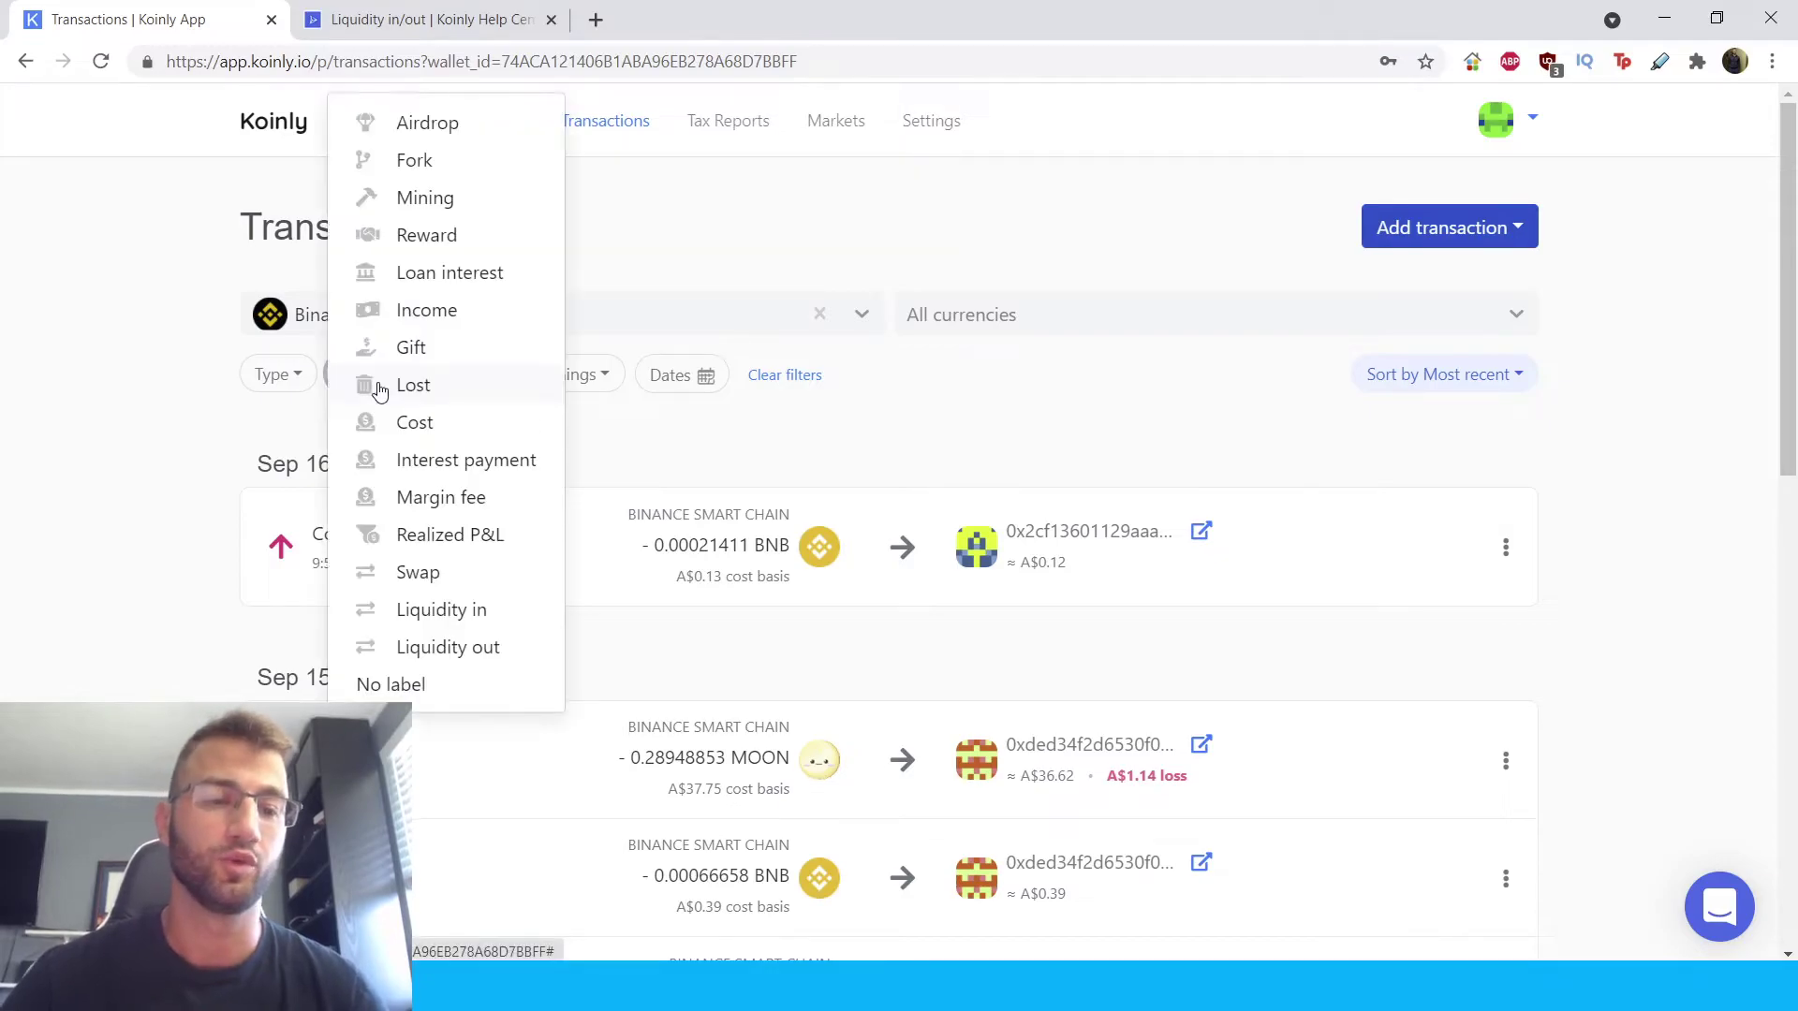
{"action": "left_click", "coordinate": [479, 650]}
{"action": "scroll", "coordinate": [947, 642], "scroll_direction": "down", "scroll_amount": 1}
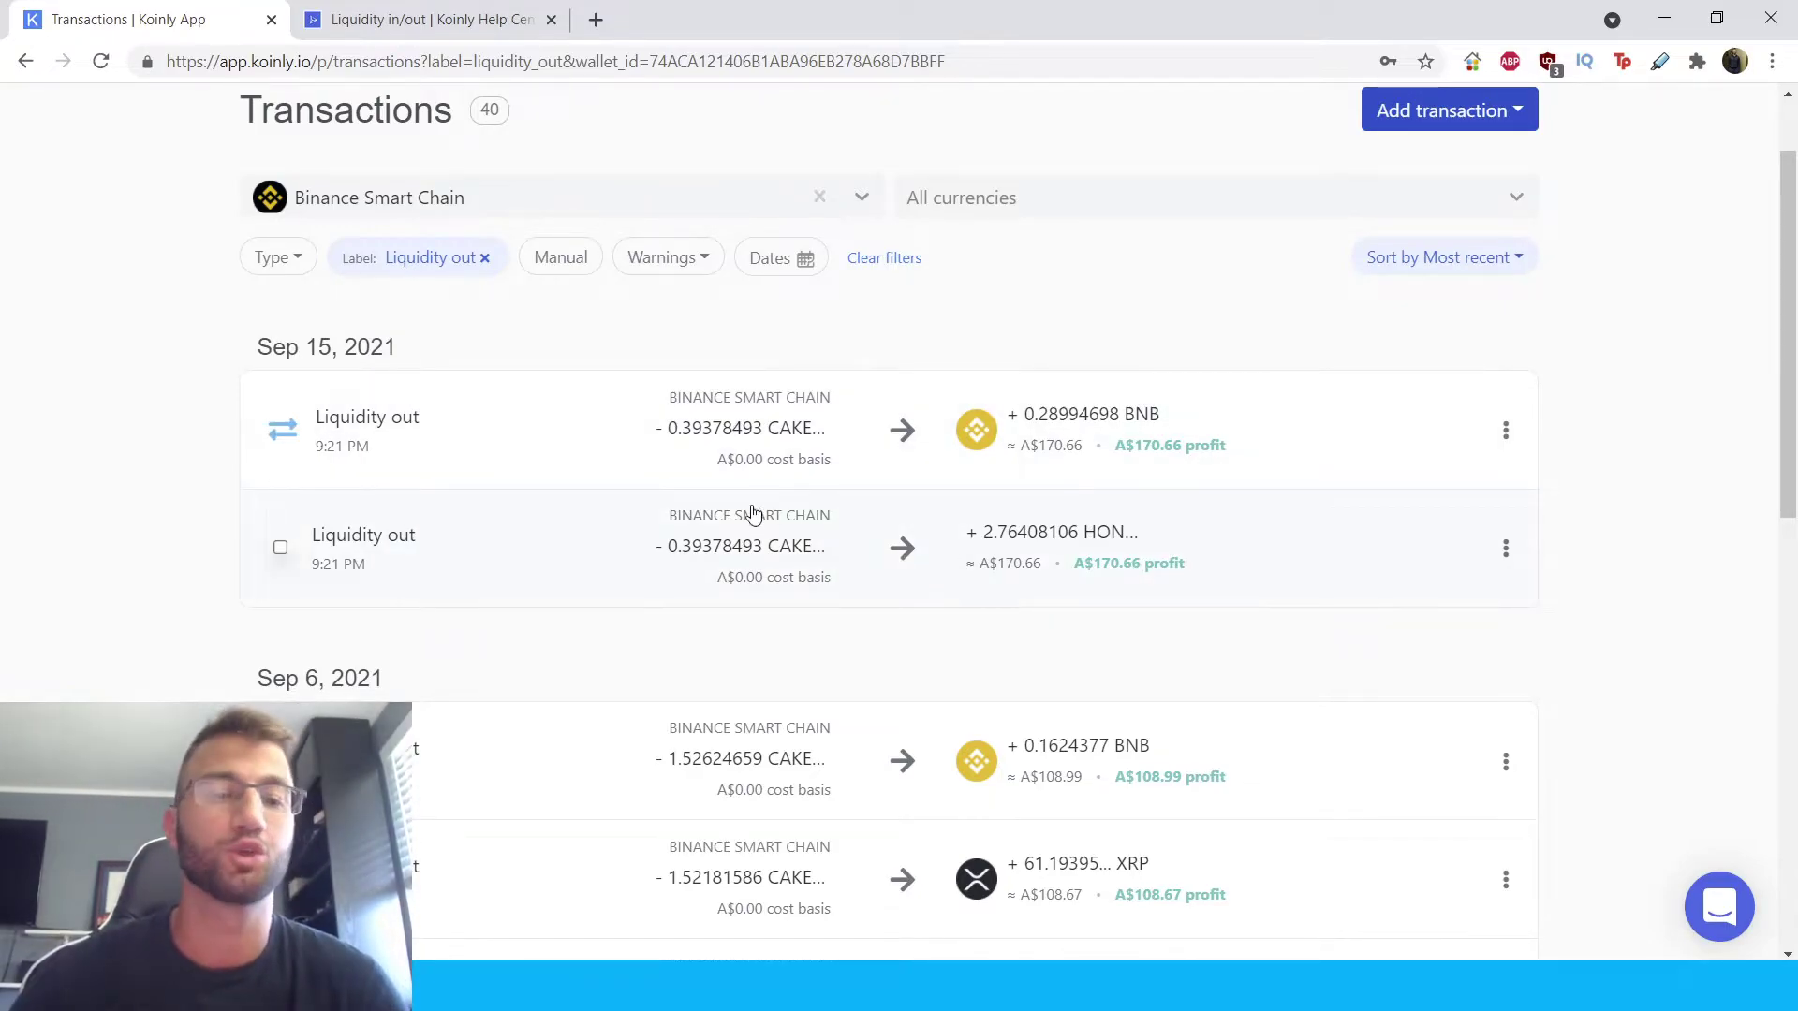
{"action": "left_click_drag", "start_coordinate": [714, 473], "coordinate": [823, 474]}
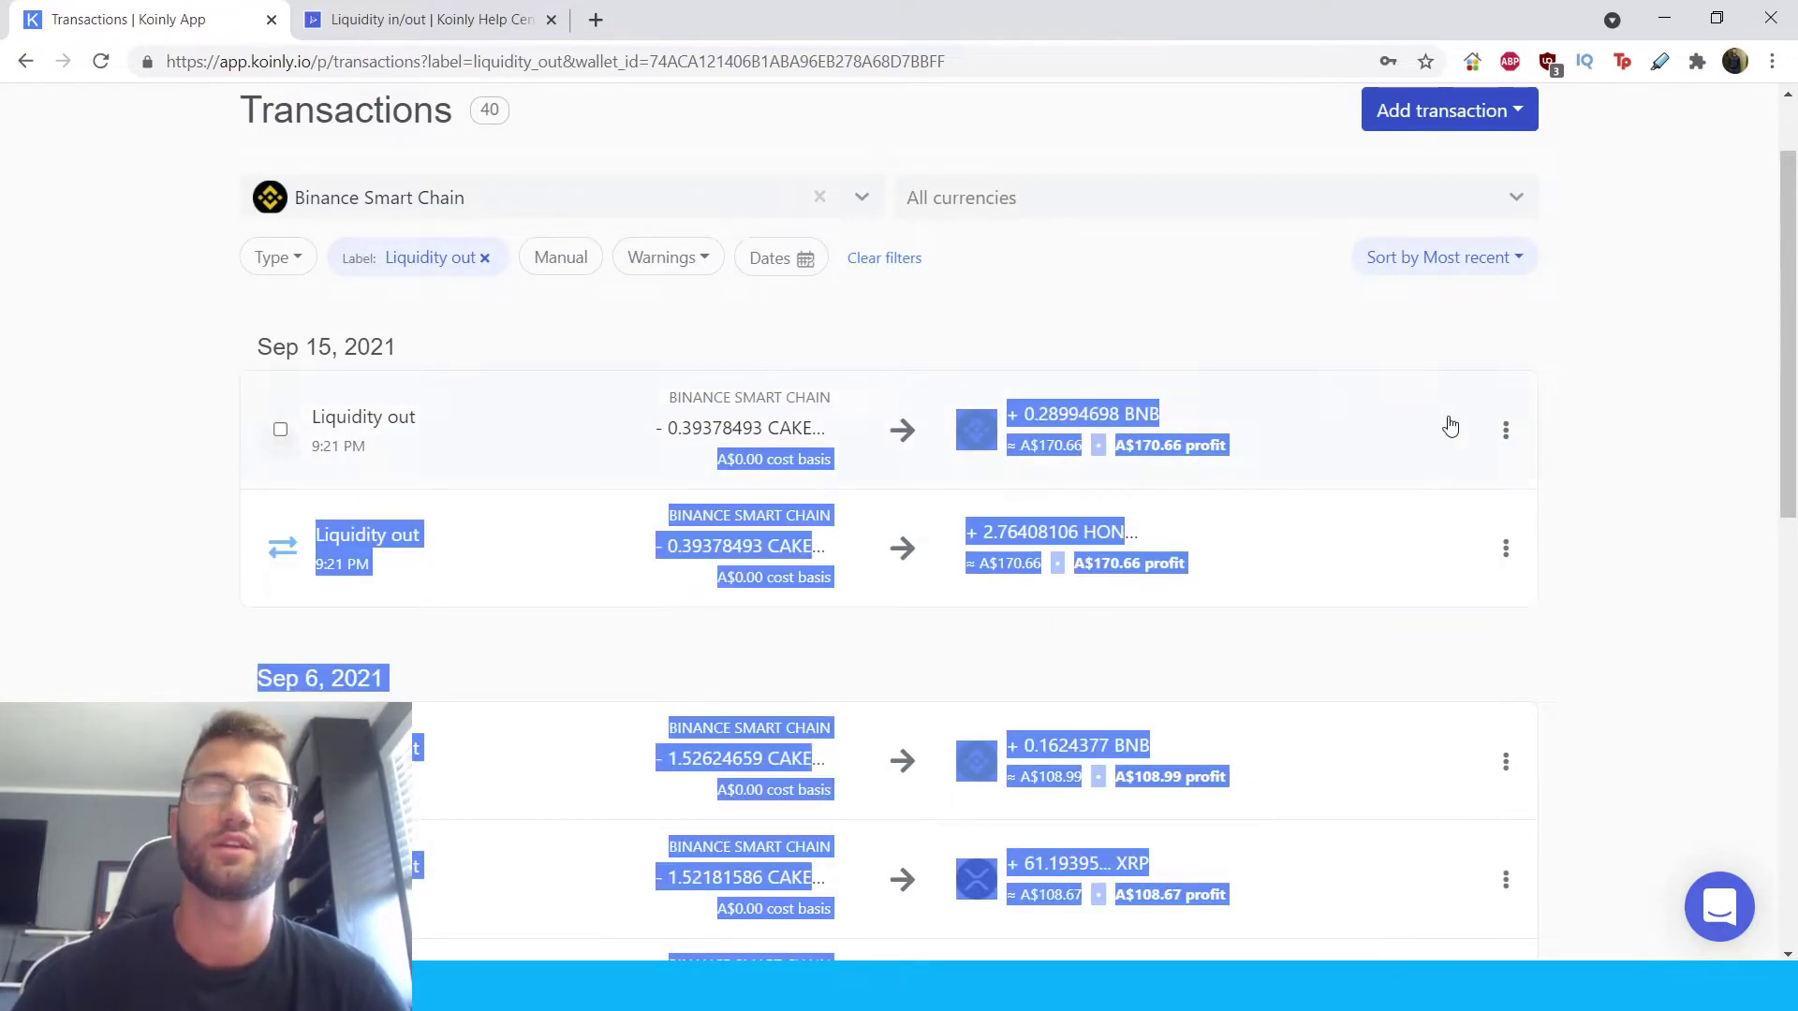
{"action": "left_click", "coordinate": [1638, 412]}
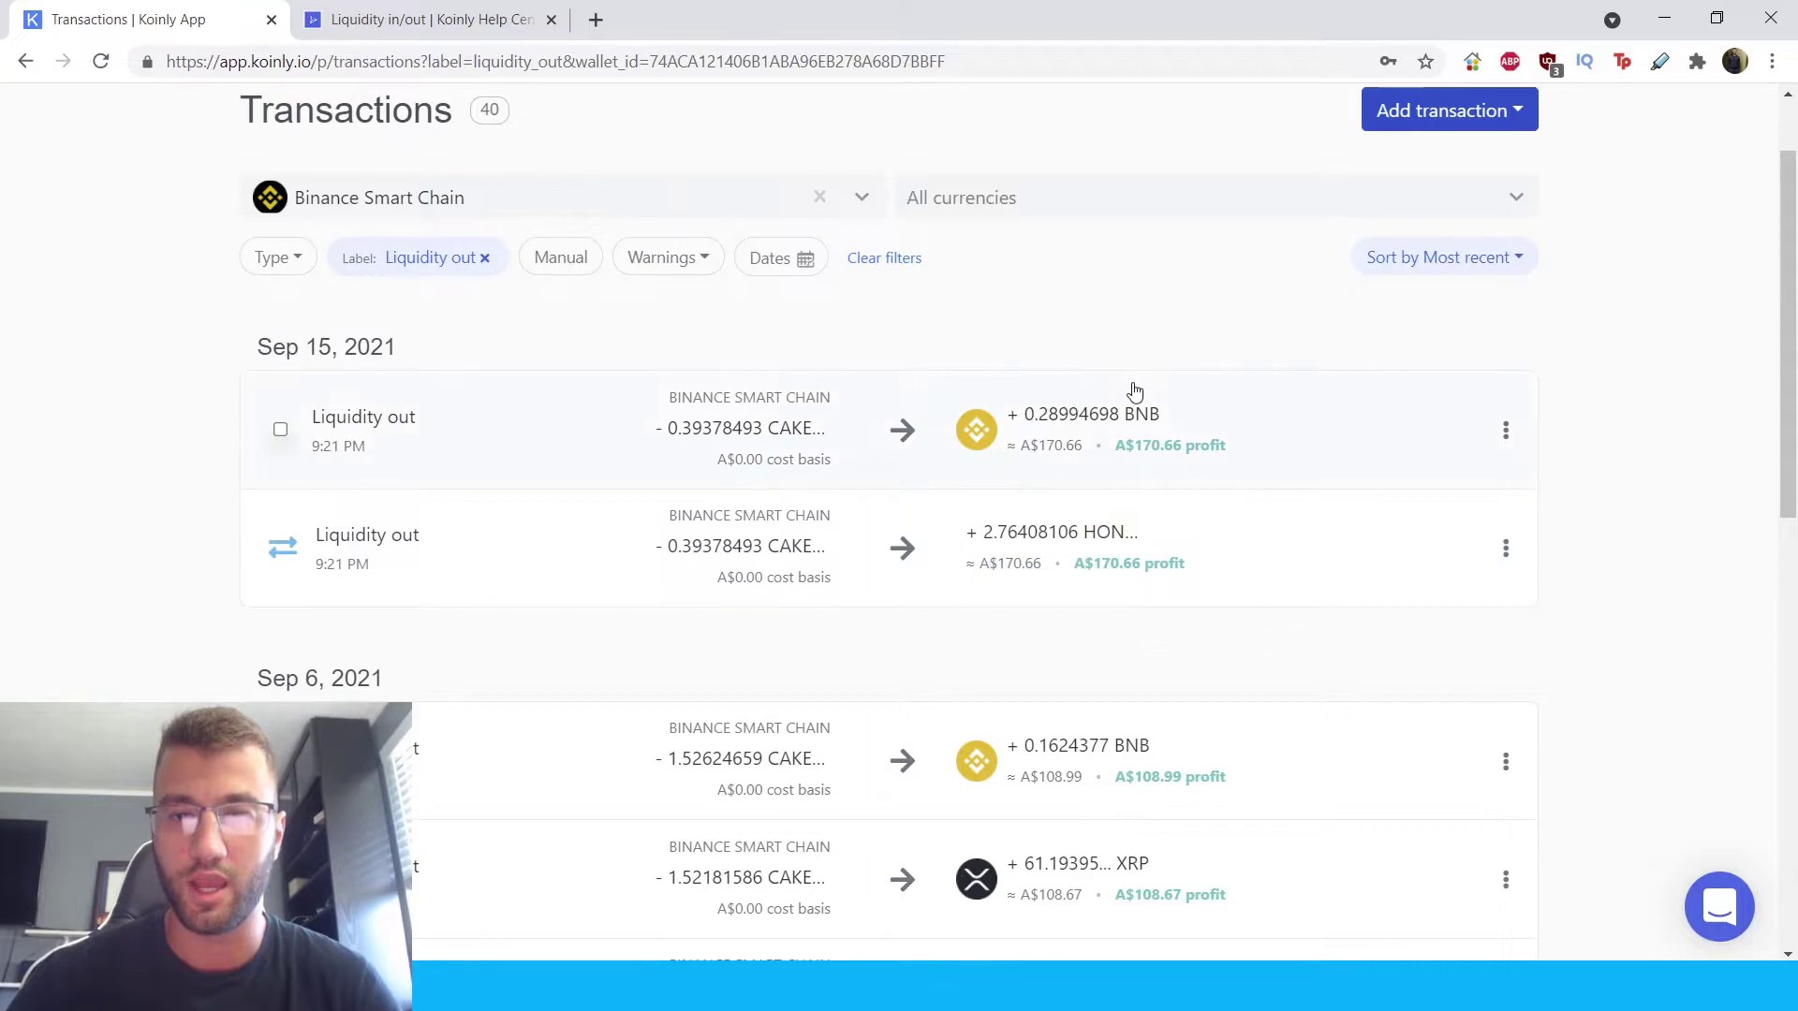
- Expand the first Liquidity out transaction and show all prior CAKE-LP transactions
{"action": "left_click", "coordinate": [1217, 542]}
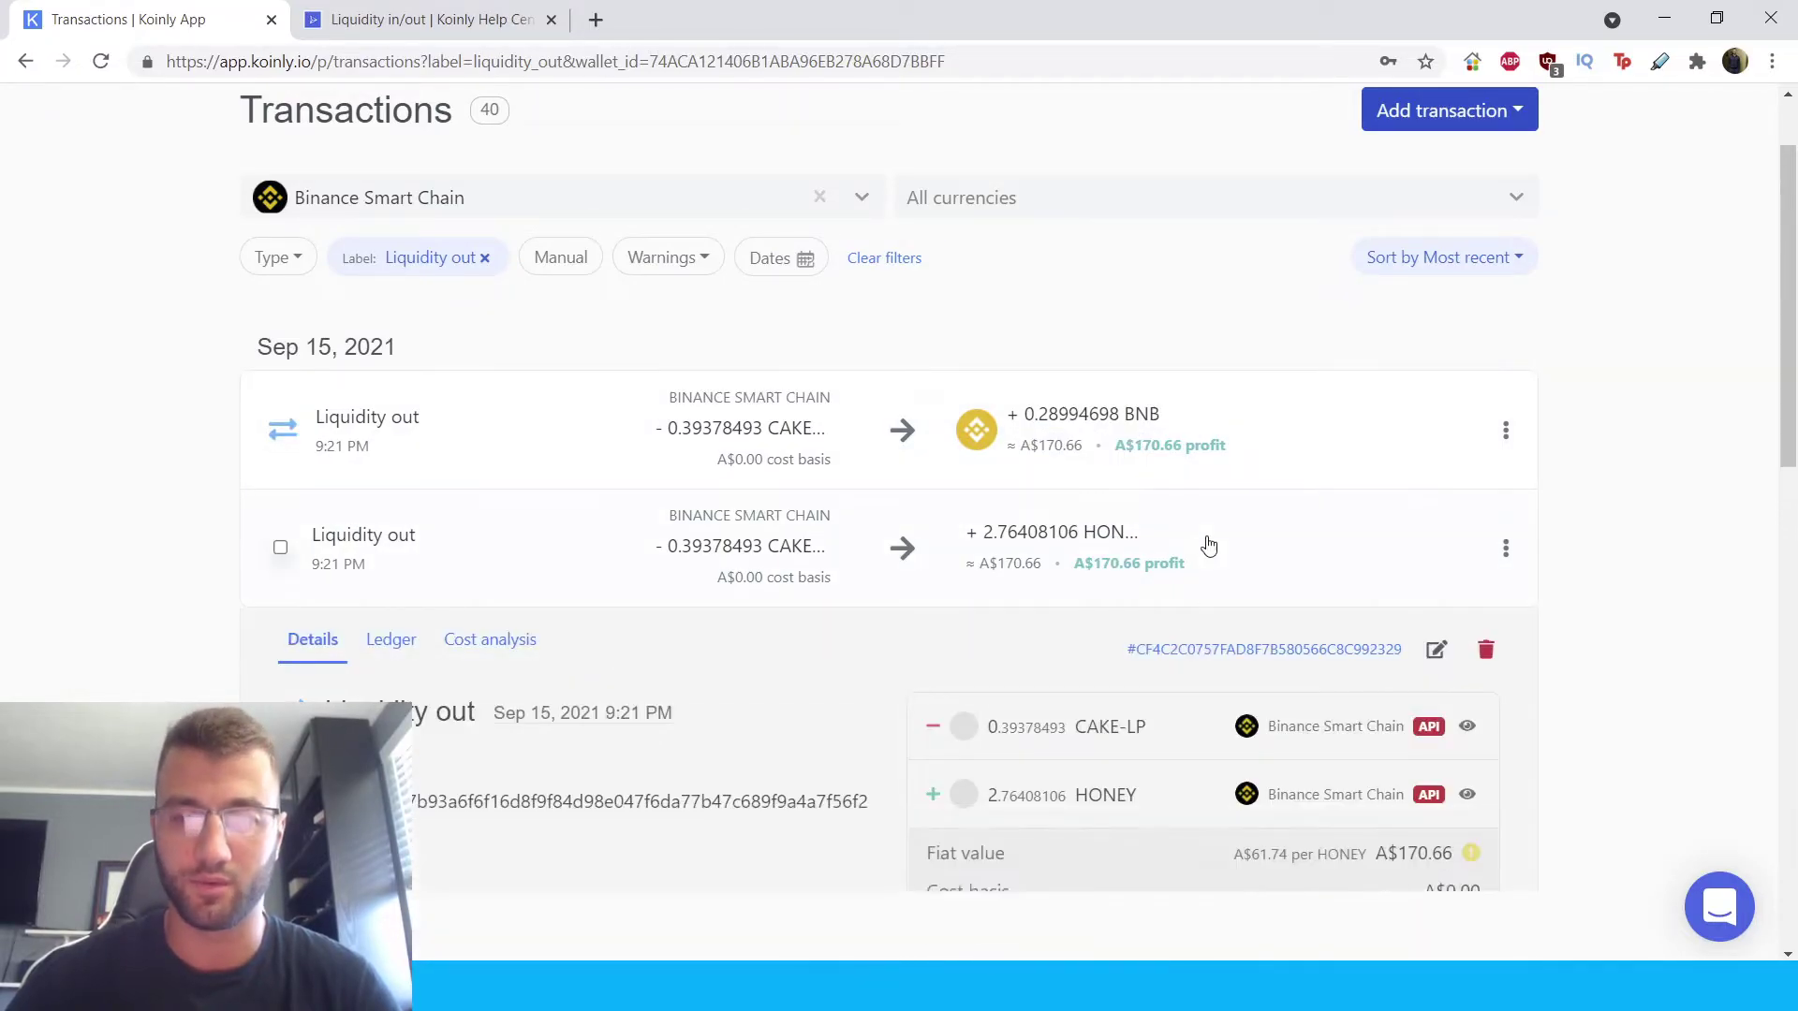
{"action": "left_click", "coordinate": [1255, 539]}
{"action": "left_click", "coordinate": [1268, 437]}
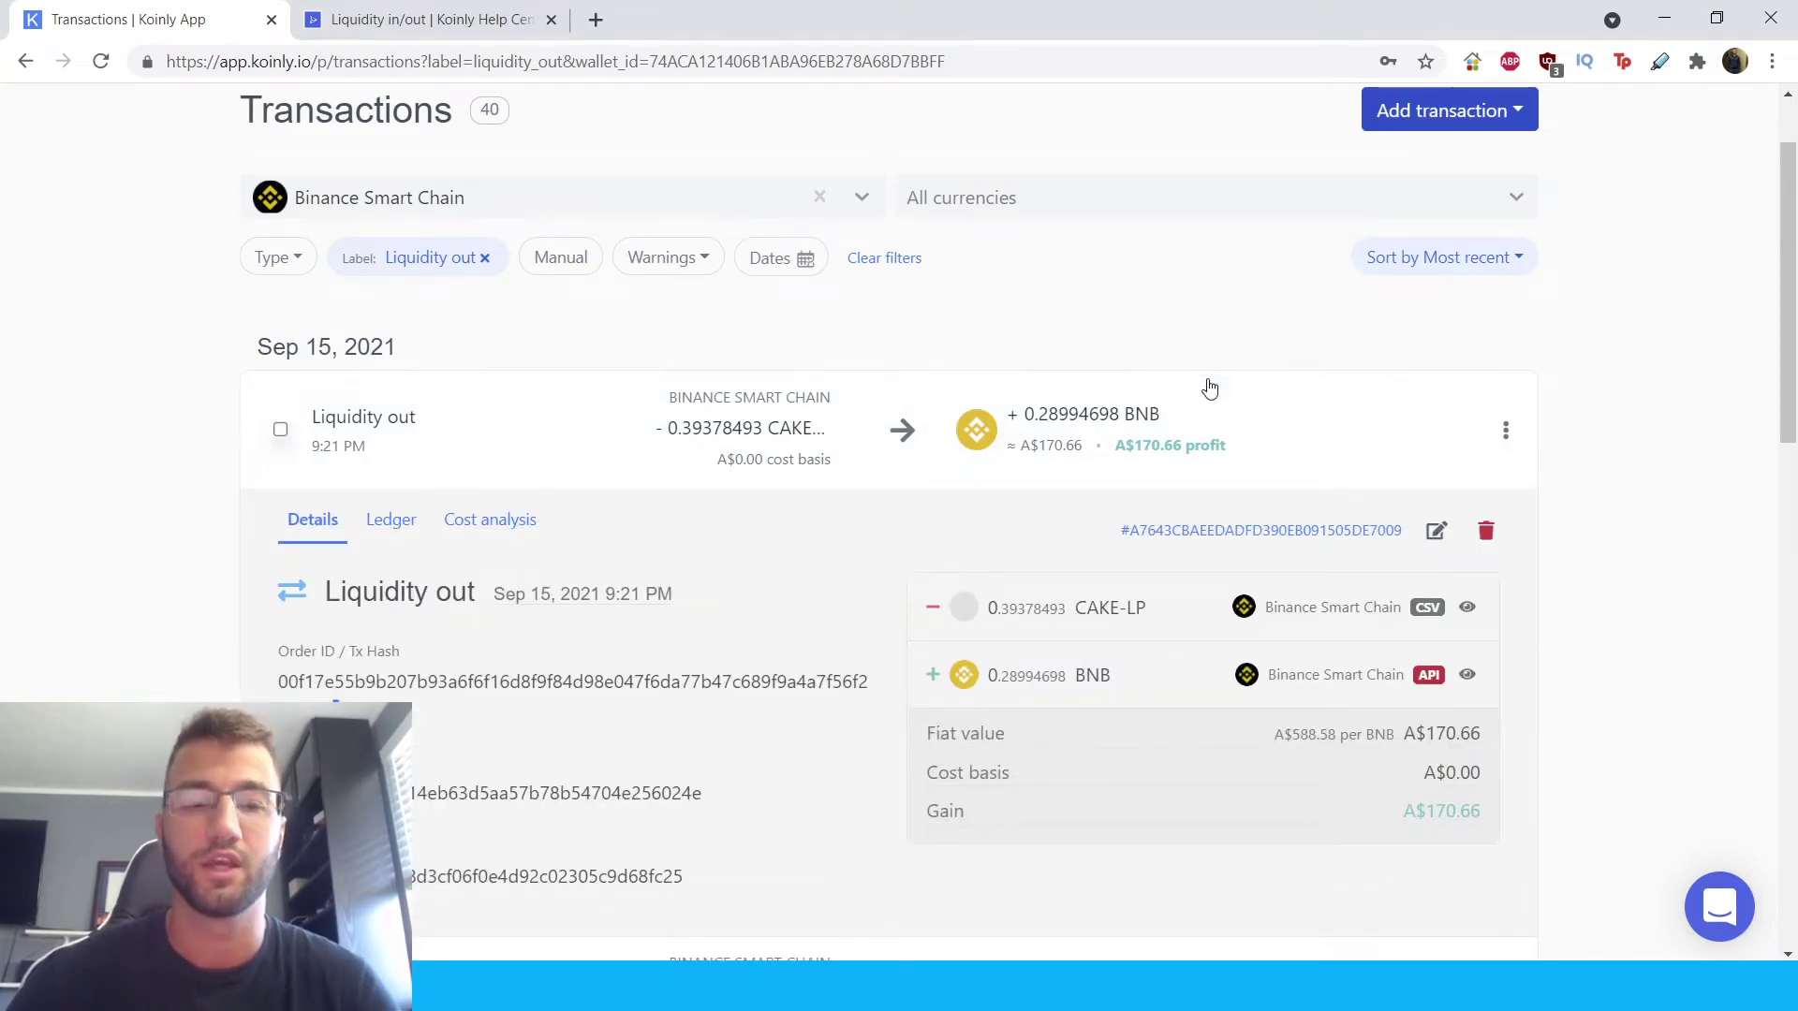
{"action": "scroll", "coordinate": [1210, 388], "scroll_direction": "down", "scroll_amount": 1}
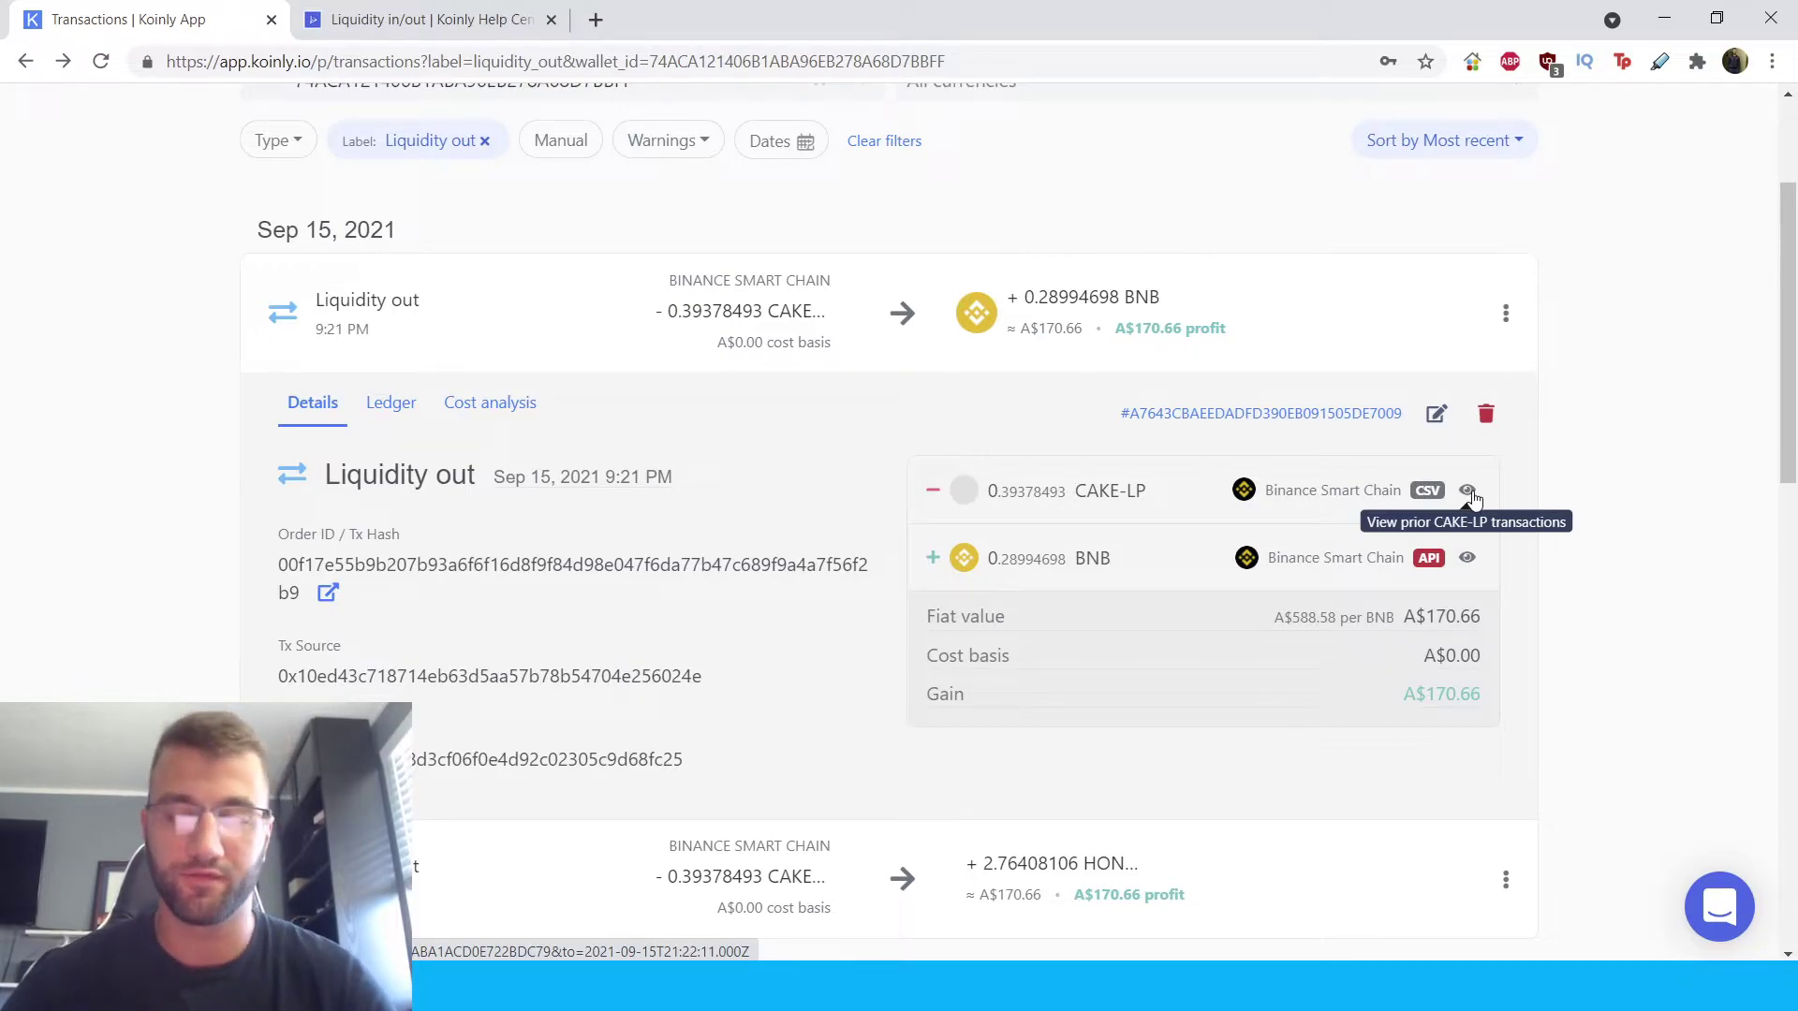
{"action": "left_click", "coordinate": [1467, 490]}
{"action": "scroll", "coordinate": [1164, 441], "scroll_direction": "down", "scroll_amount": 2}
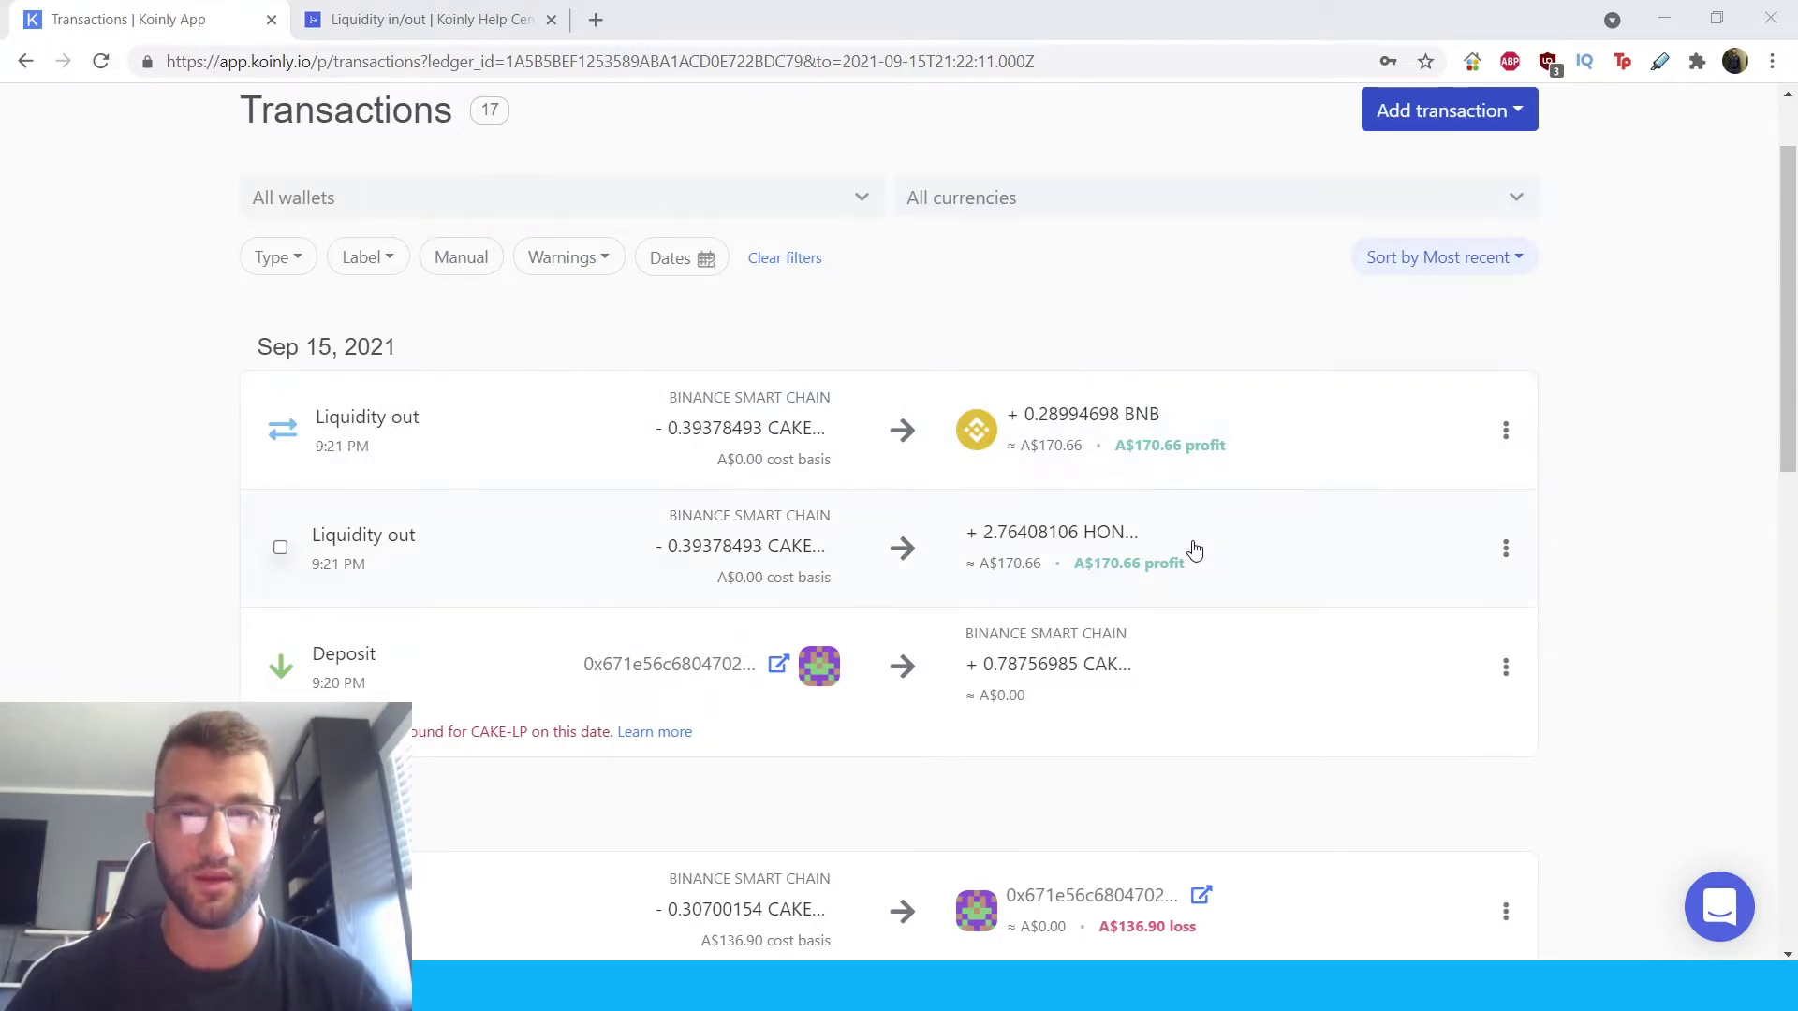
{"action": "scroll", "coordinate": [1168, 550], "scroll_direction": "down", "scroll_amount": 1}
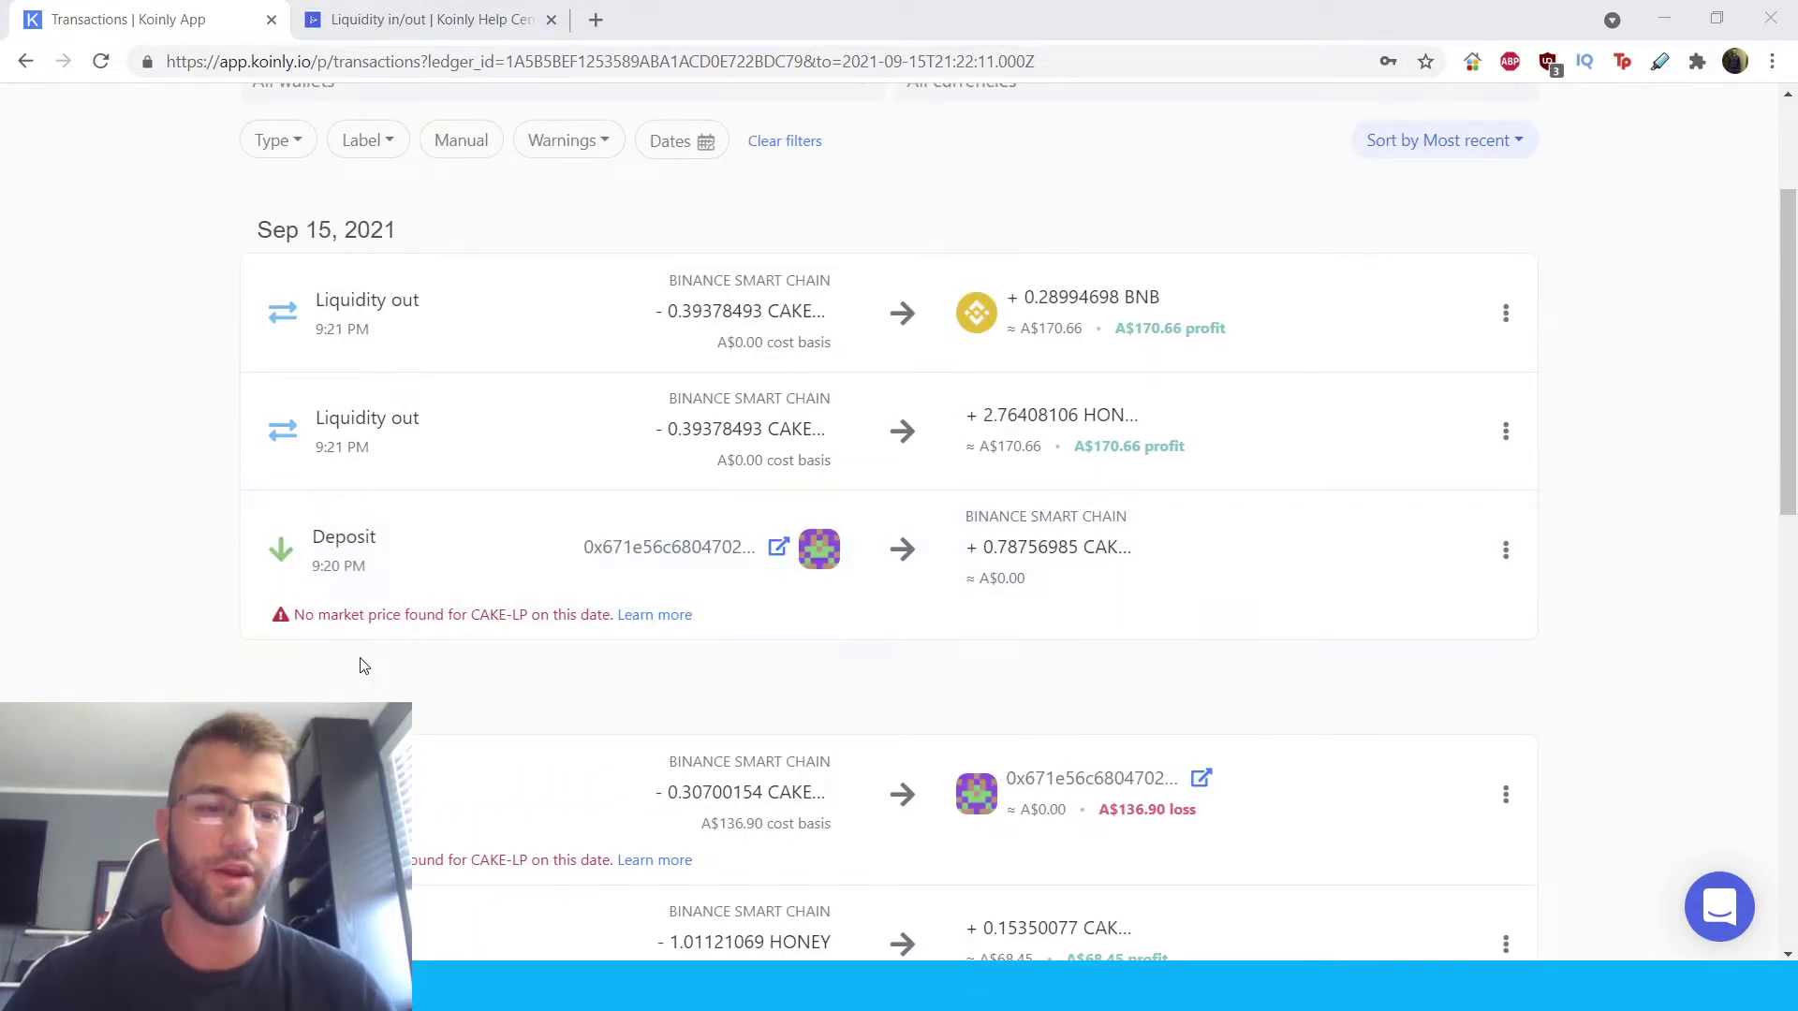
{"action": "scroll", "coordinate": [409, 596], "scroll_direction": "down", "scroll_amount": 1}
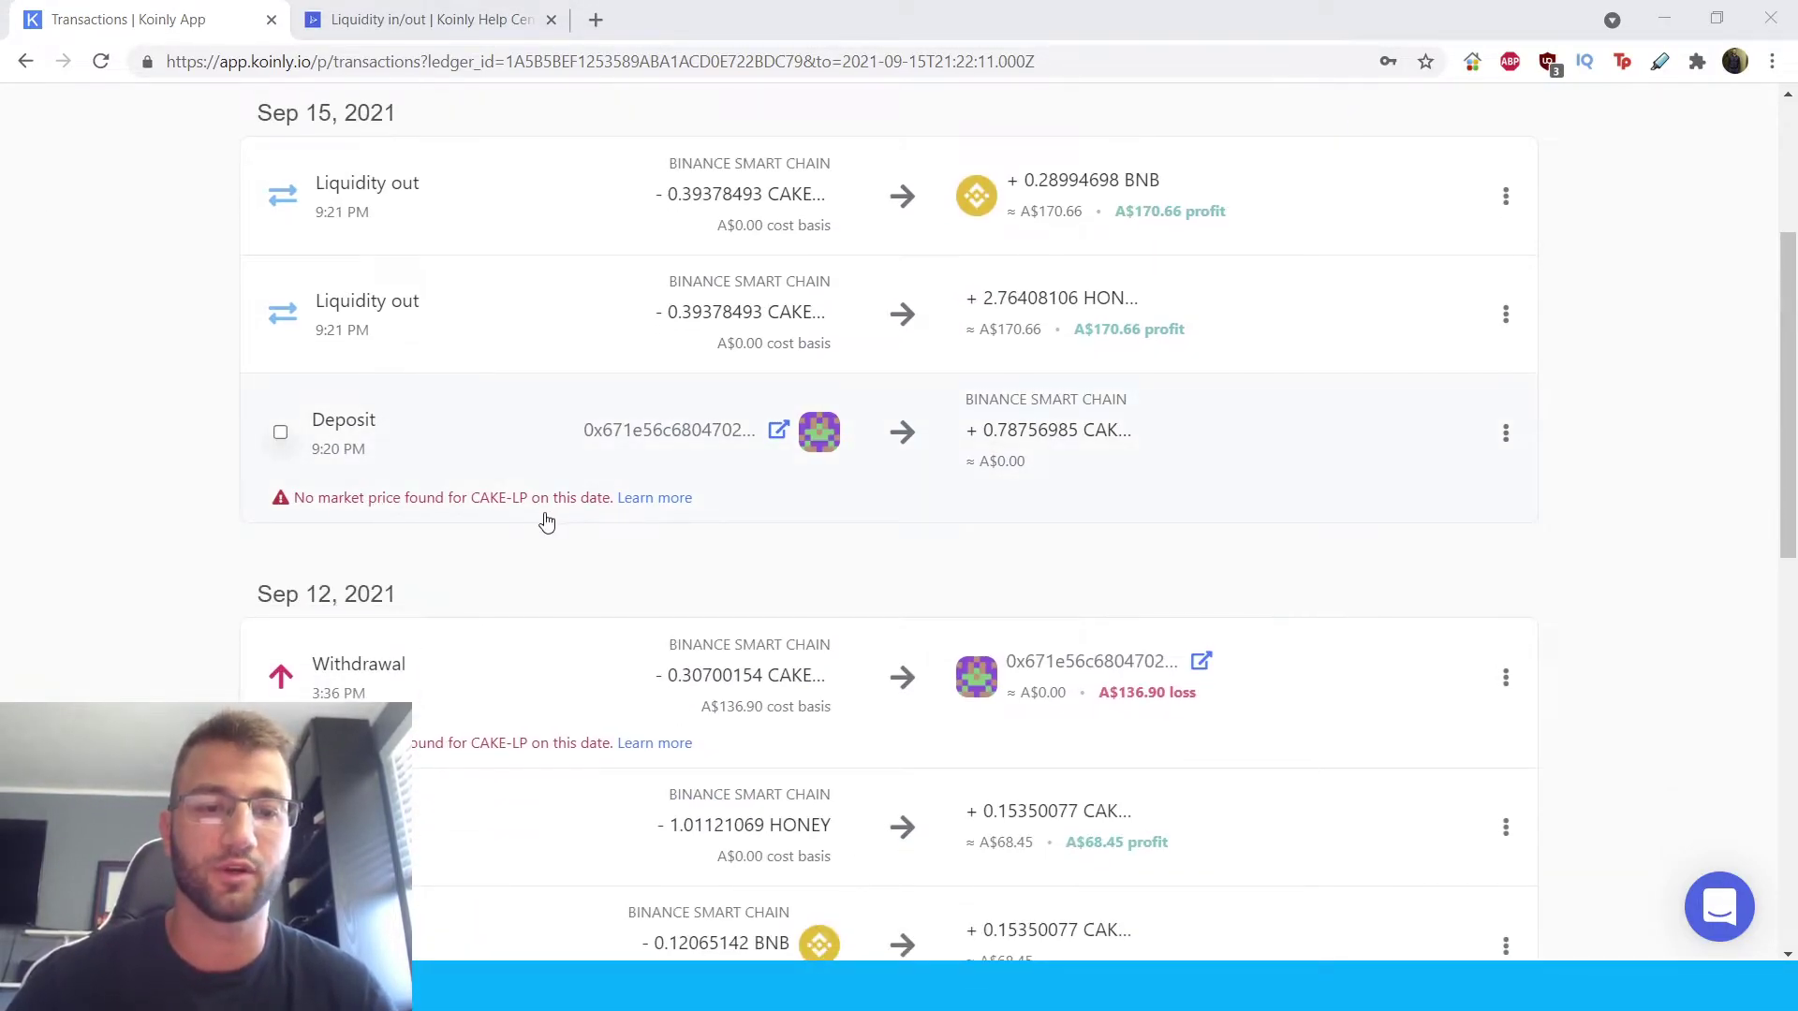
{"action": "scroll", "coordinate": [293, 368], "scroll_direction": "down", "scroll_amount": 1}
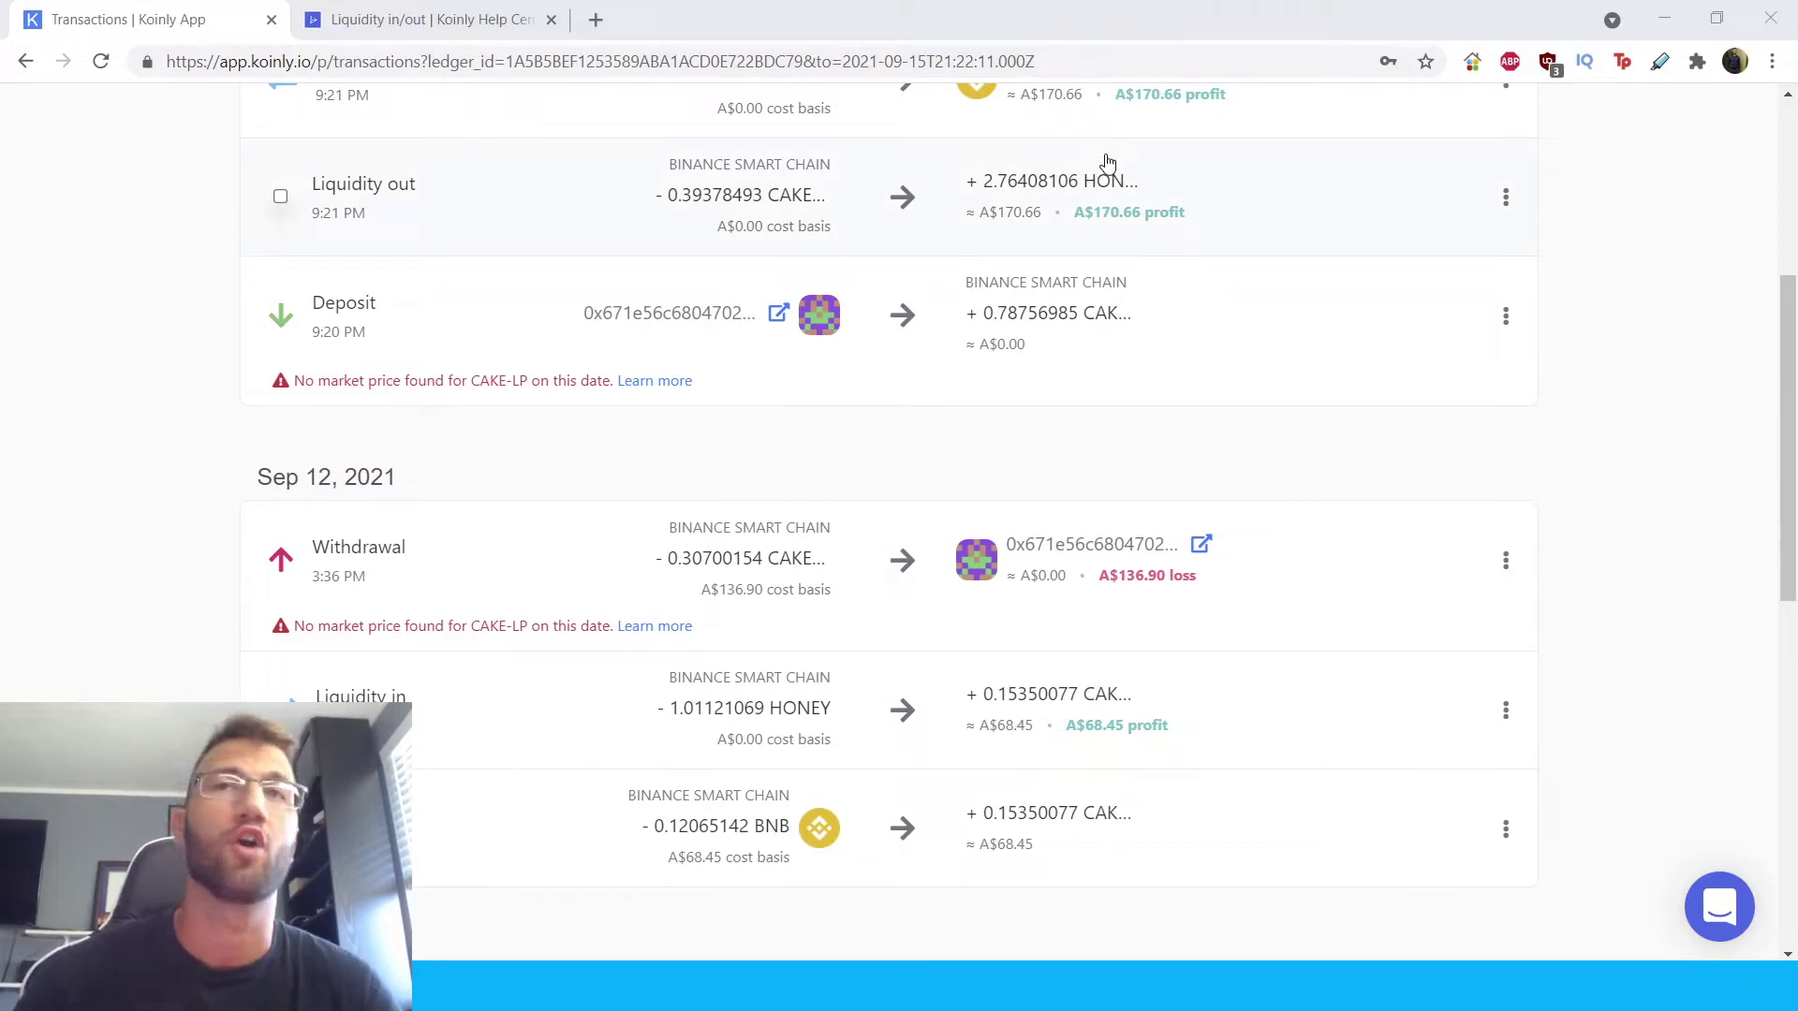
{"action": "scroll", "coordinate": [1164, 341], "scroll_direction": "up", "scroll_amount": 1}
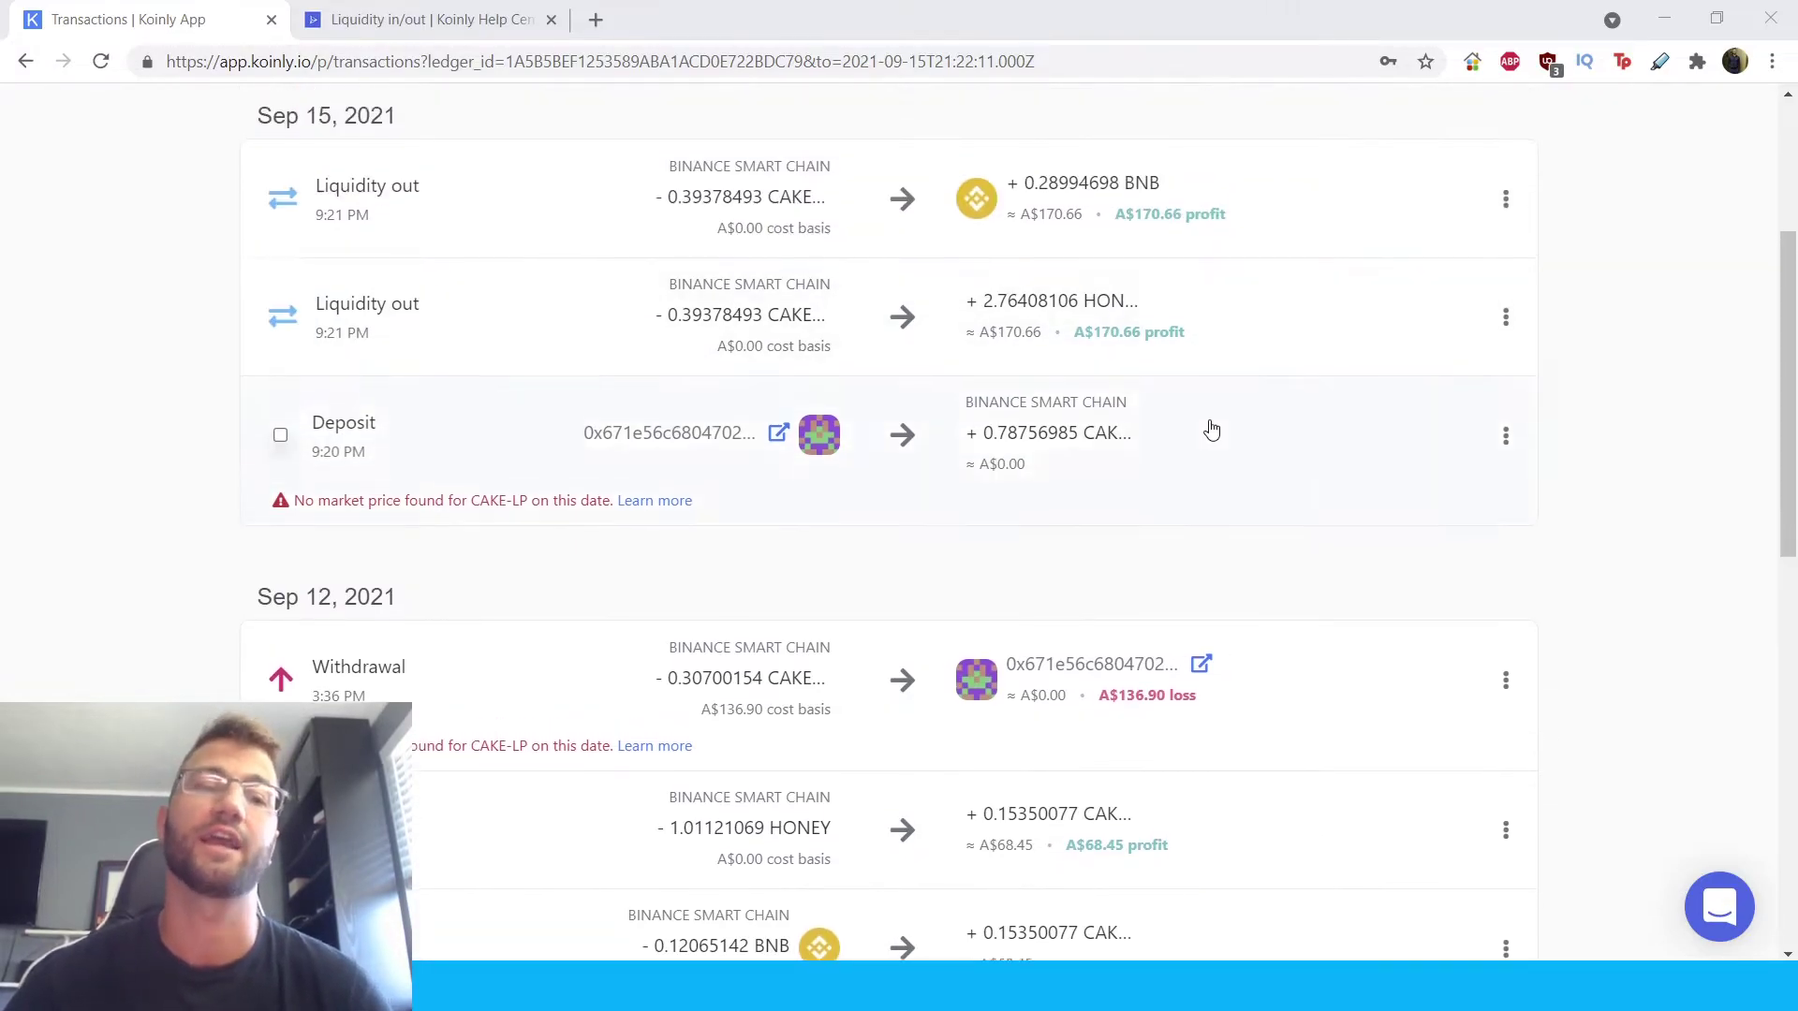
{"action": "scroll", "coordinate": [1211, 429], "scroll_direction": "up", "scroll_amount": 2}
{"action": "scroll", "coordinate": [1268, 470], "scroll_direction": "down", "scroll_amount": 1}
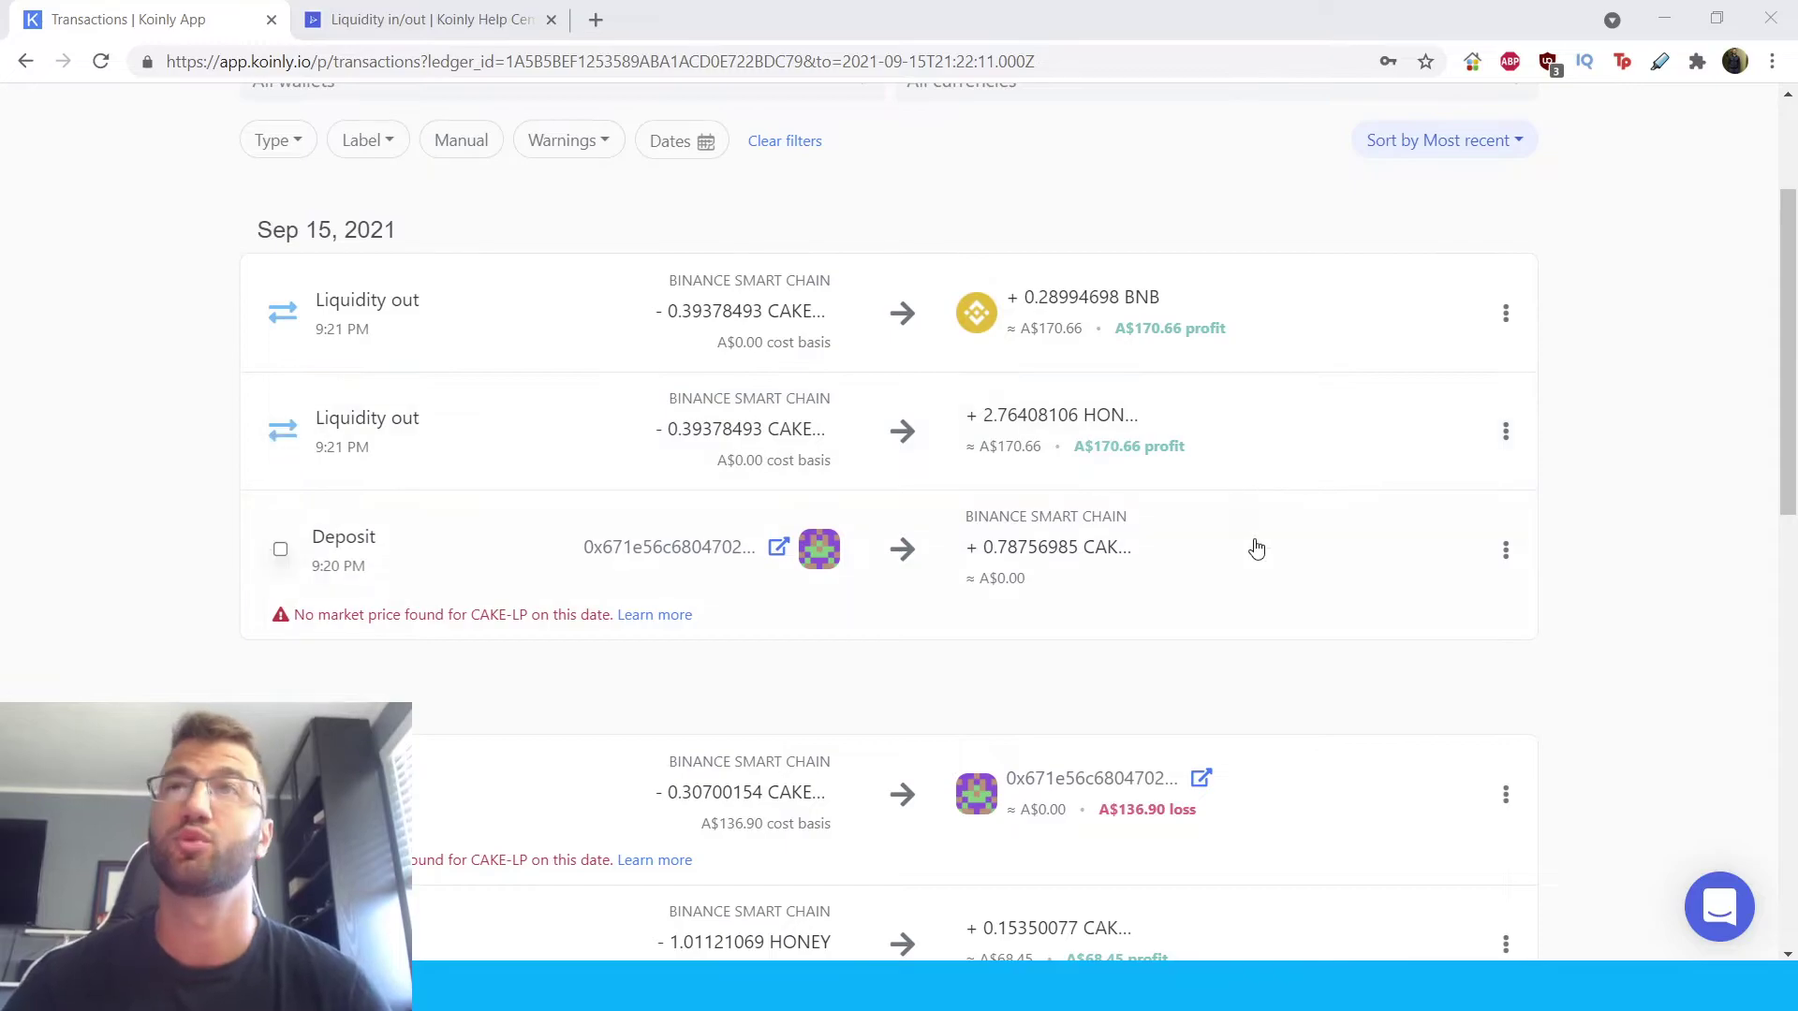
{"action": "scroll", "coordinate": [1260, 532], "scroll_direction": "down", "scroll_amount": 1}
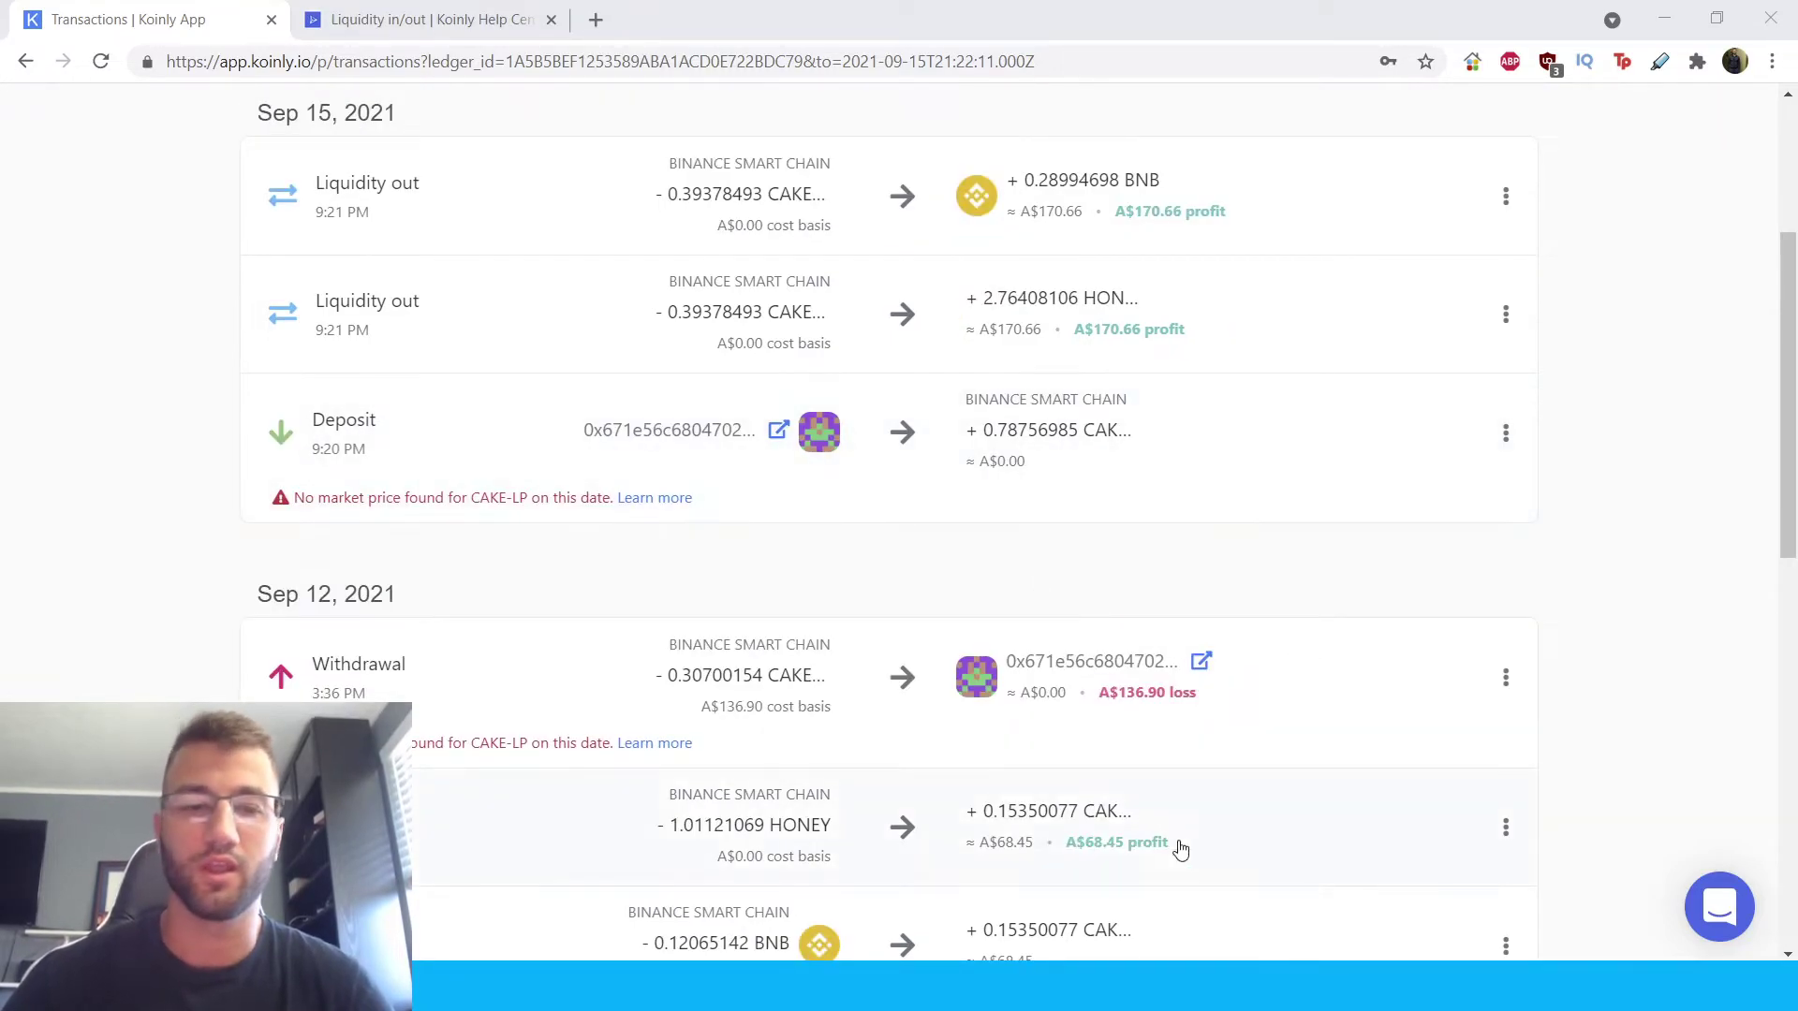
- Tag the Sep 12, 2021 CAKE-LP withdrawal as Sent to Pool and review the updated list
{"action": "left_click", "coordinate": [1507, 677]}
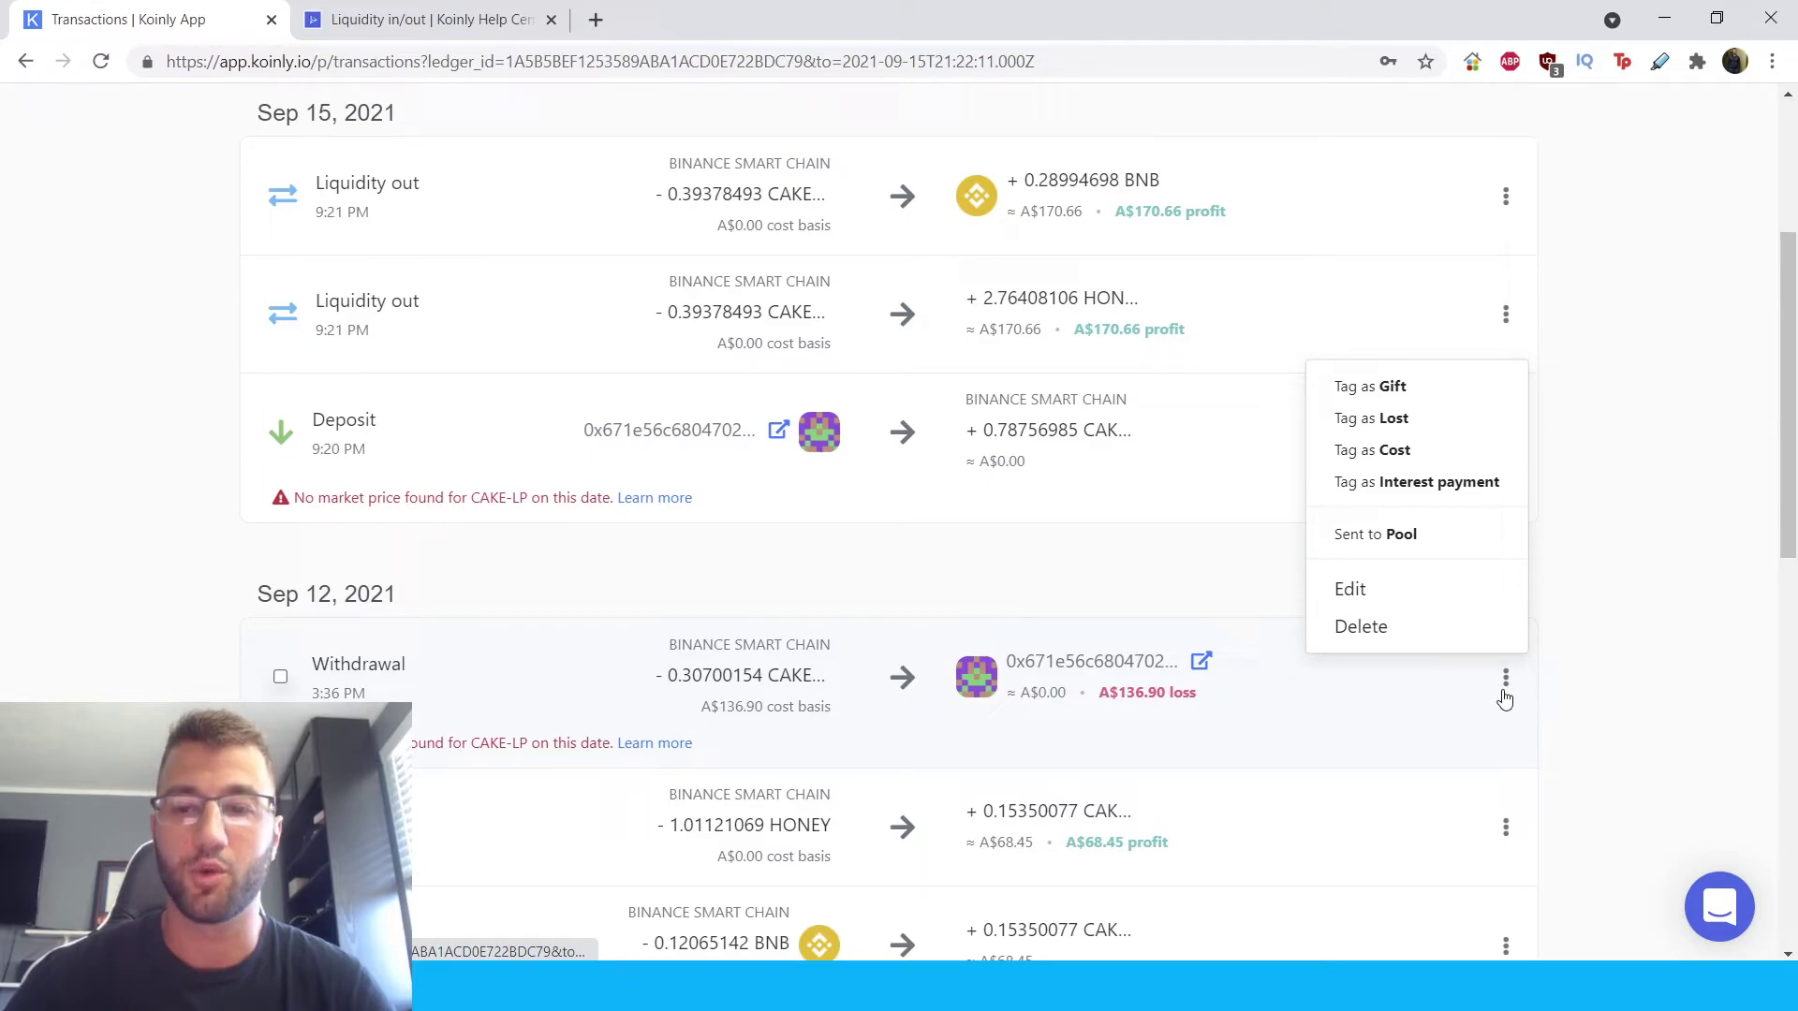
{"action": "left_click", "coordinate": [1401, 535]}
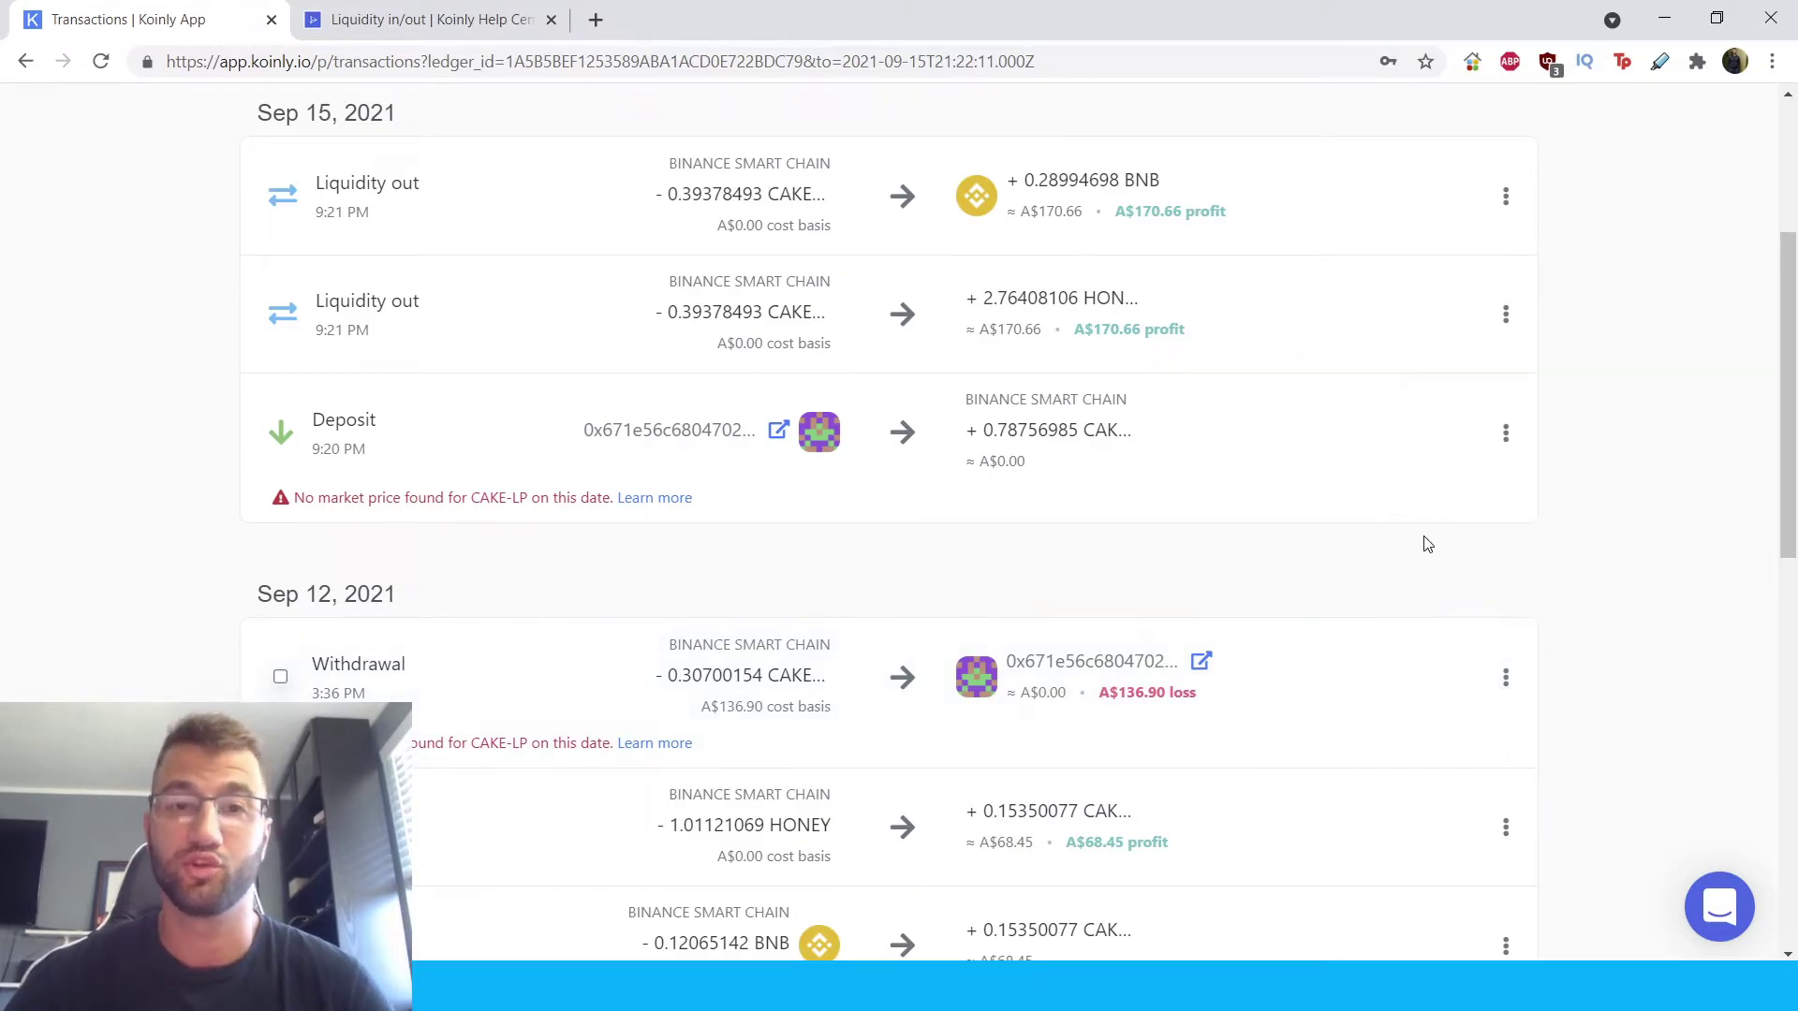
{"action": "scroll", "coordinate": [908, 768], "scroll_direction": "up", "scroll_amount": 1}
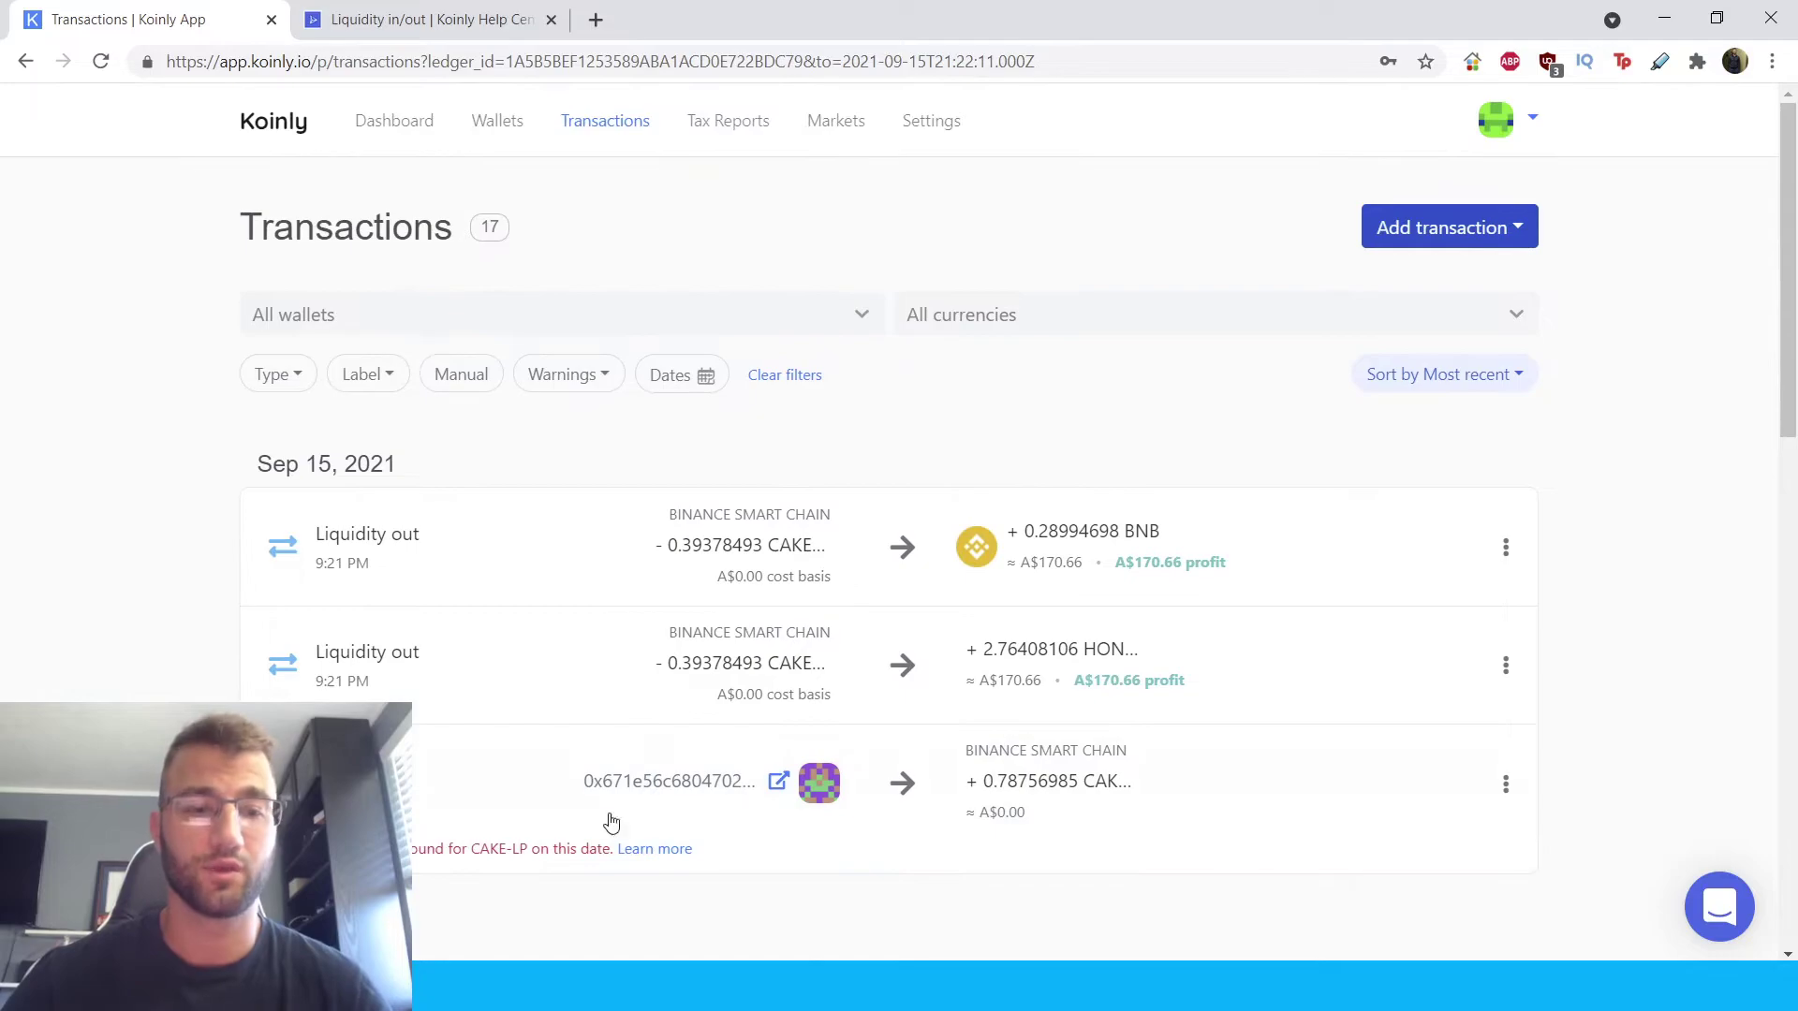
{"action": "scroll", "coordinate": [768, 730], "scroll_direction": "down", "scroll_amount": 1}
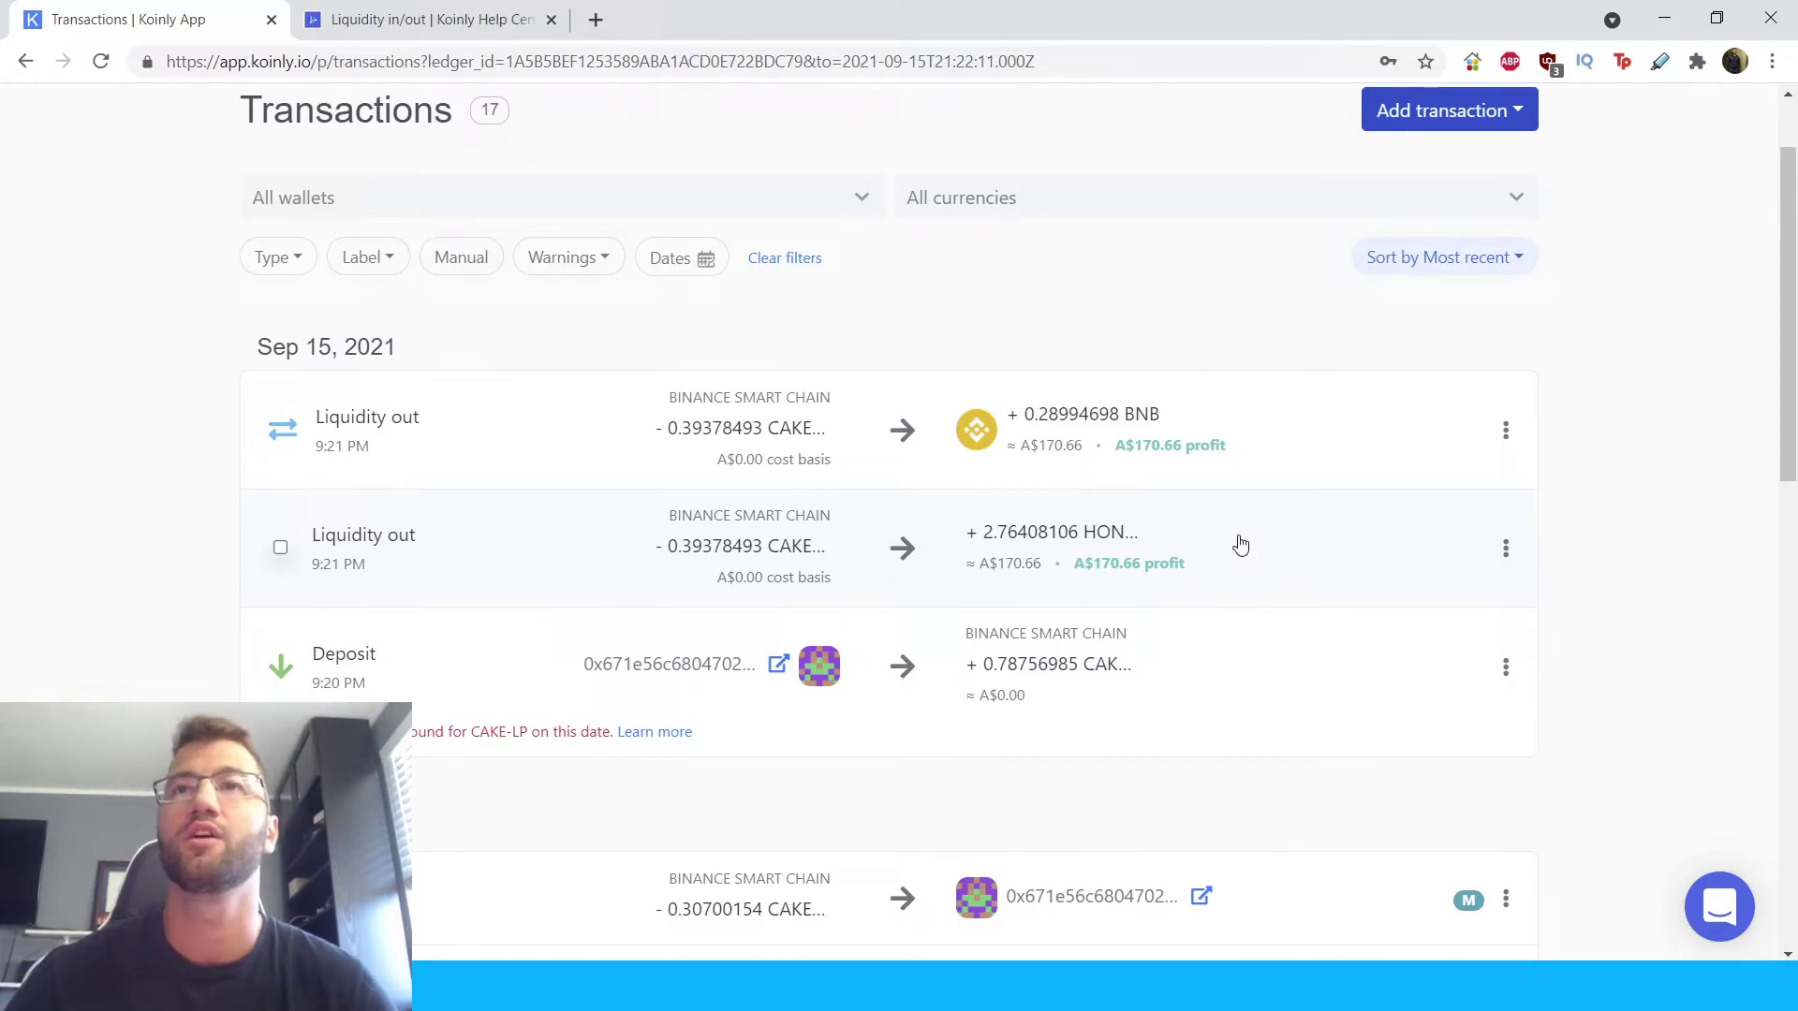
{"action": "scroll", "coordinate": [1217, 562], "scroll_direction": "down", "scroll_amount": 3}
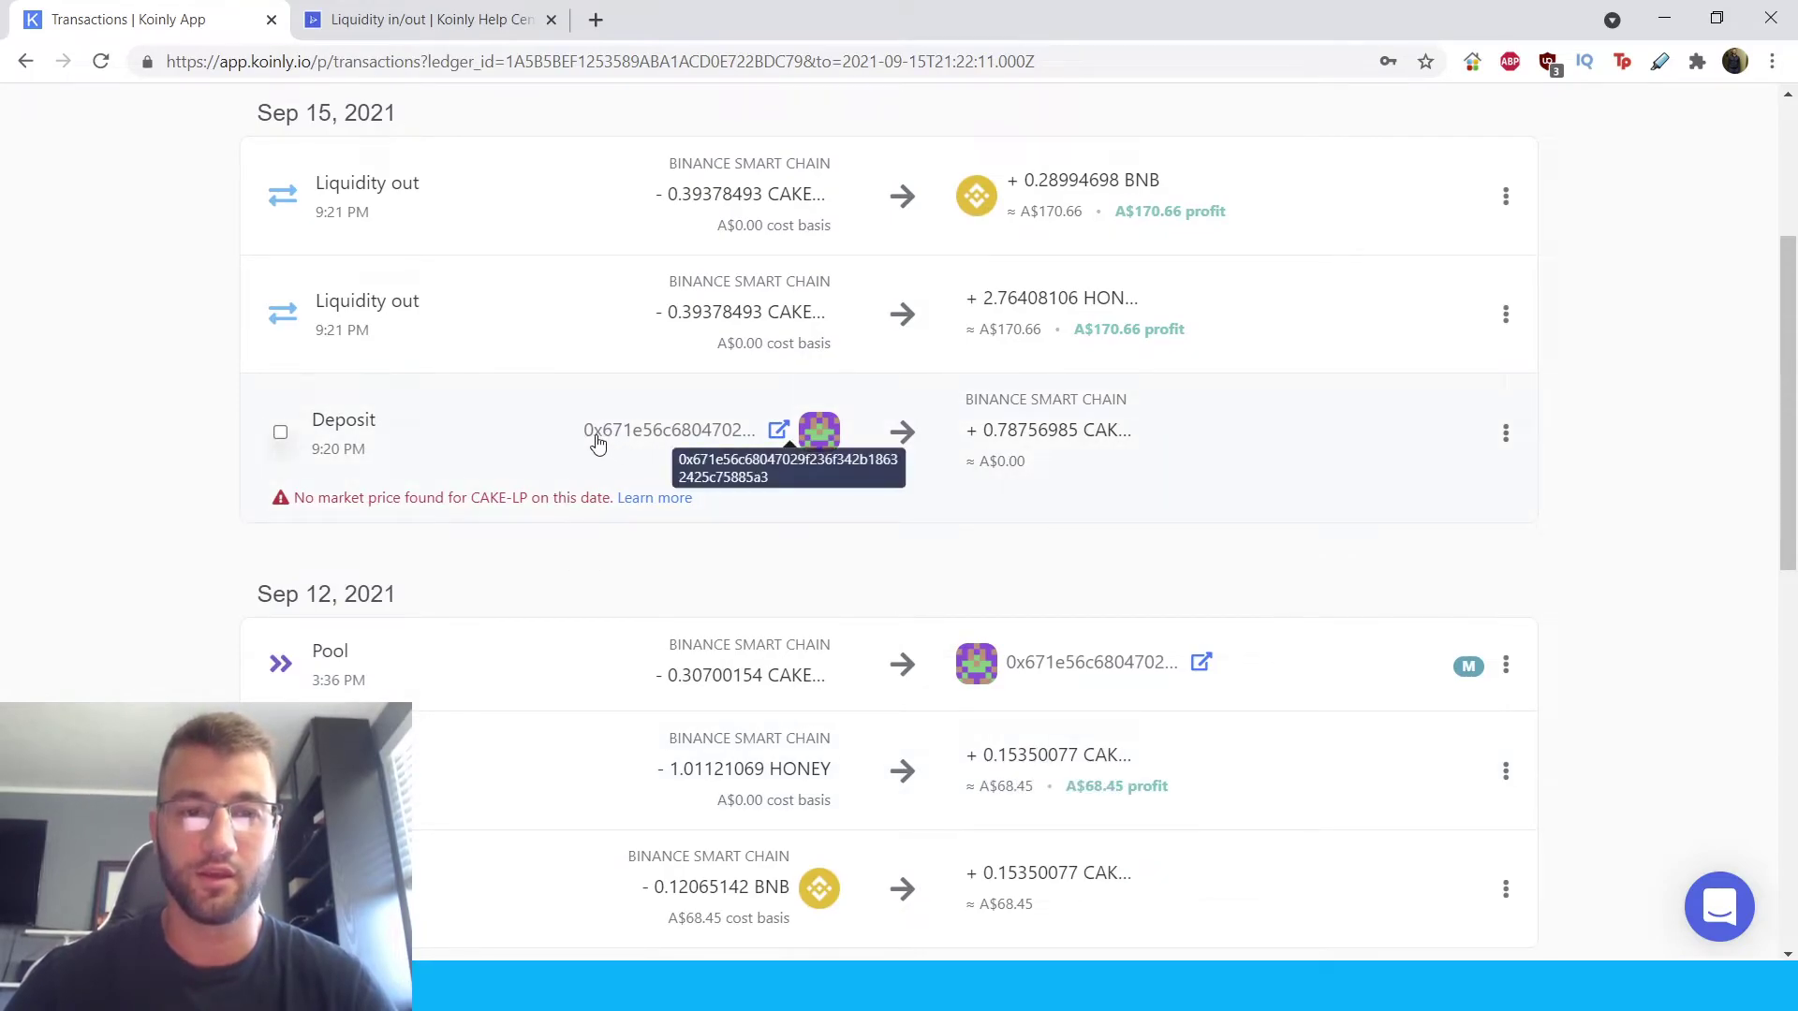
{"action": "scroll", "coordinate": [590, 444], "scroll_direction": "down", "scroll_amount": 1}
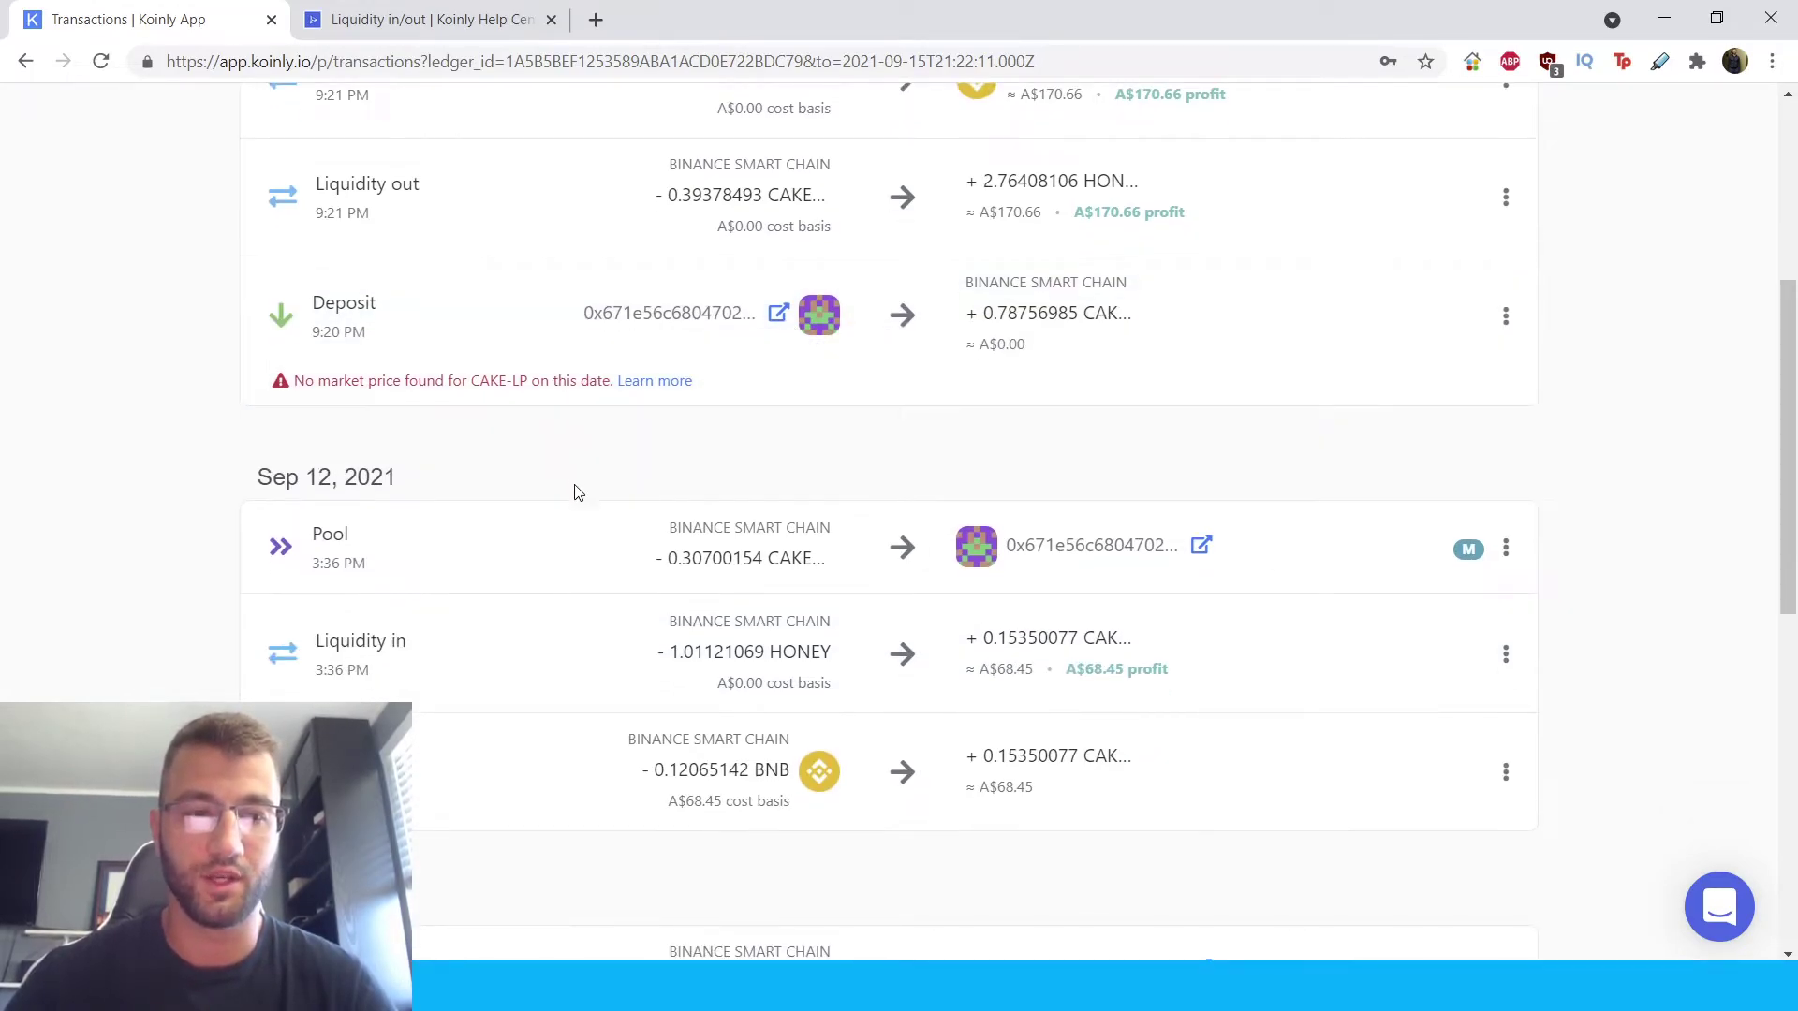
- Inspect the Sep 15 CAKE-LP deposit's details, then tag it as Received from Pool
{"action": "left_click_drag", "start_coordinate": [593, 314], "coordinate": [702, 314]}
{"action": "scroll", "coordinate": [997, 634], "scroll_direction": "down", "scroll_amount": 1}
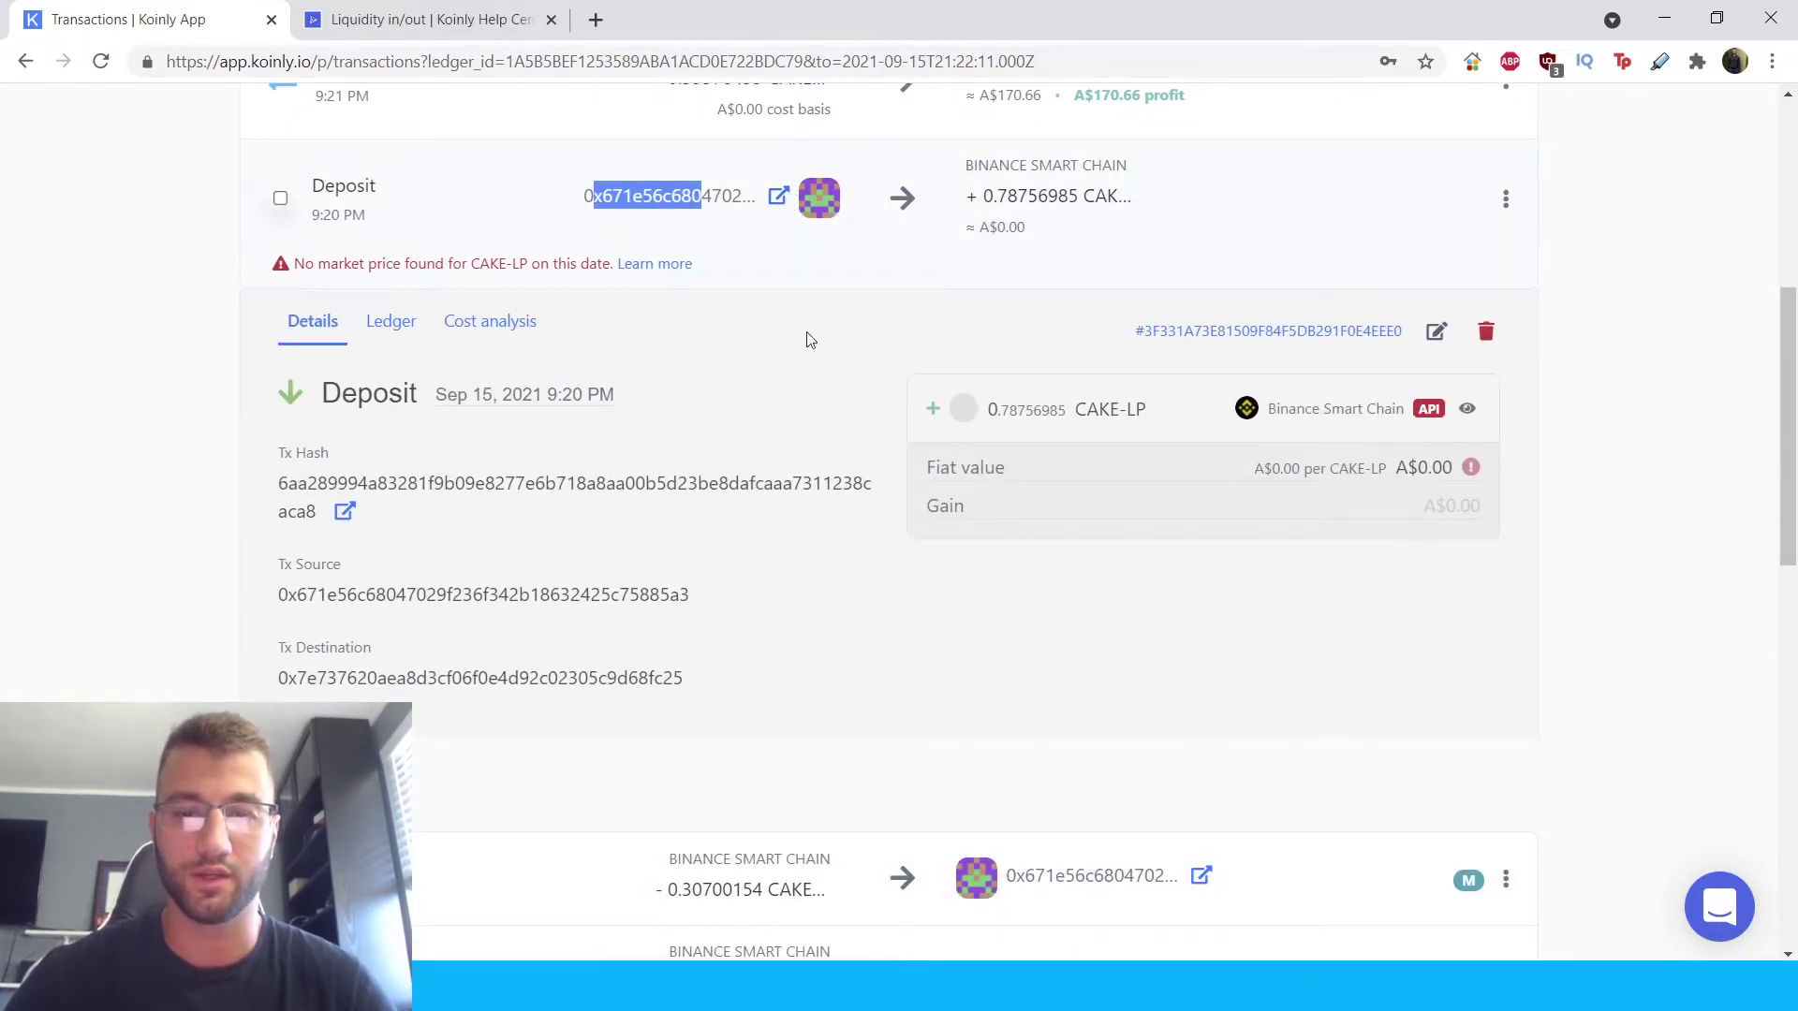
{"action": "left_click", "coordinate": [991, 727]}
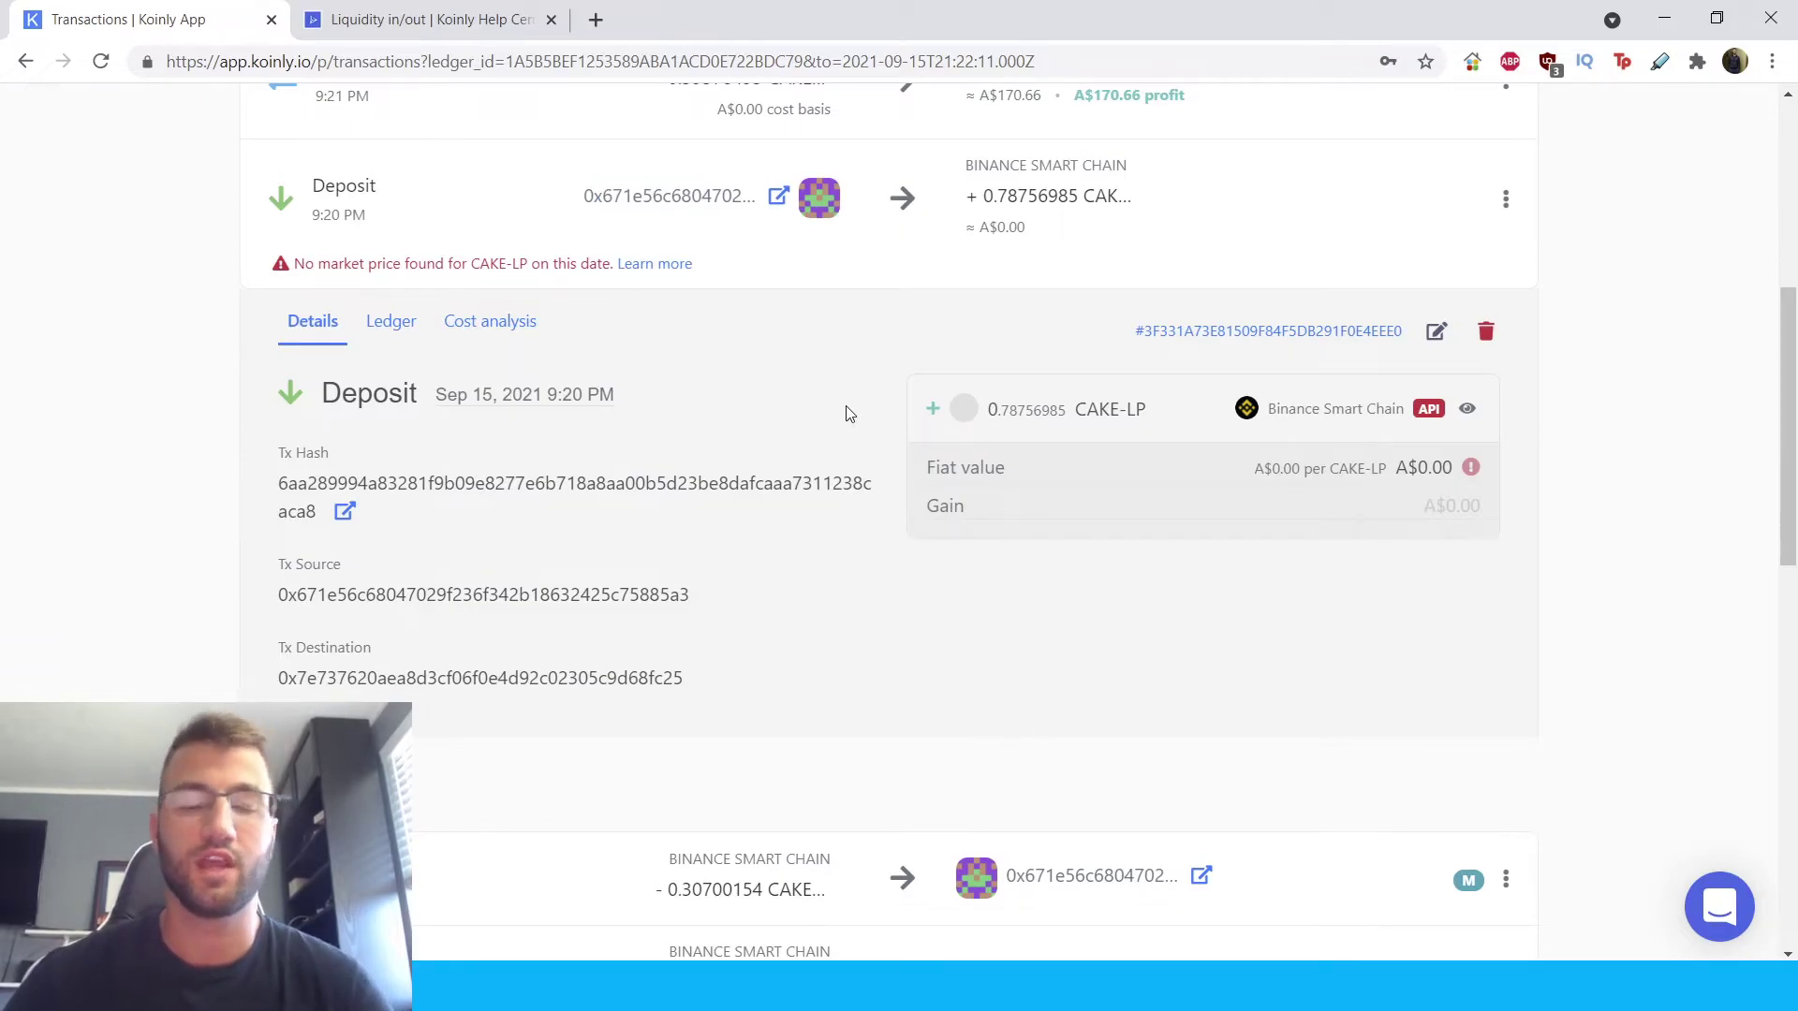
{"action": "left_click", "coordinate": [851, 268]}
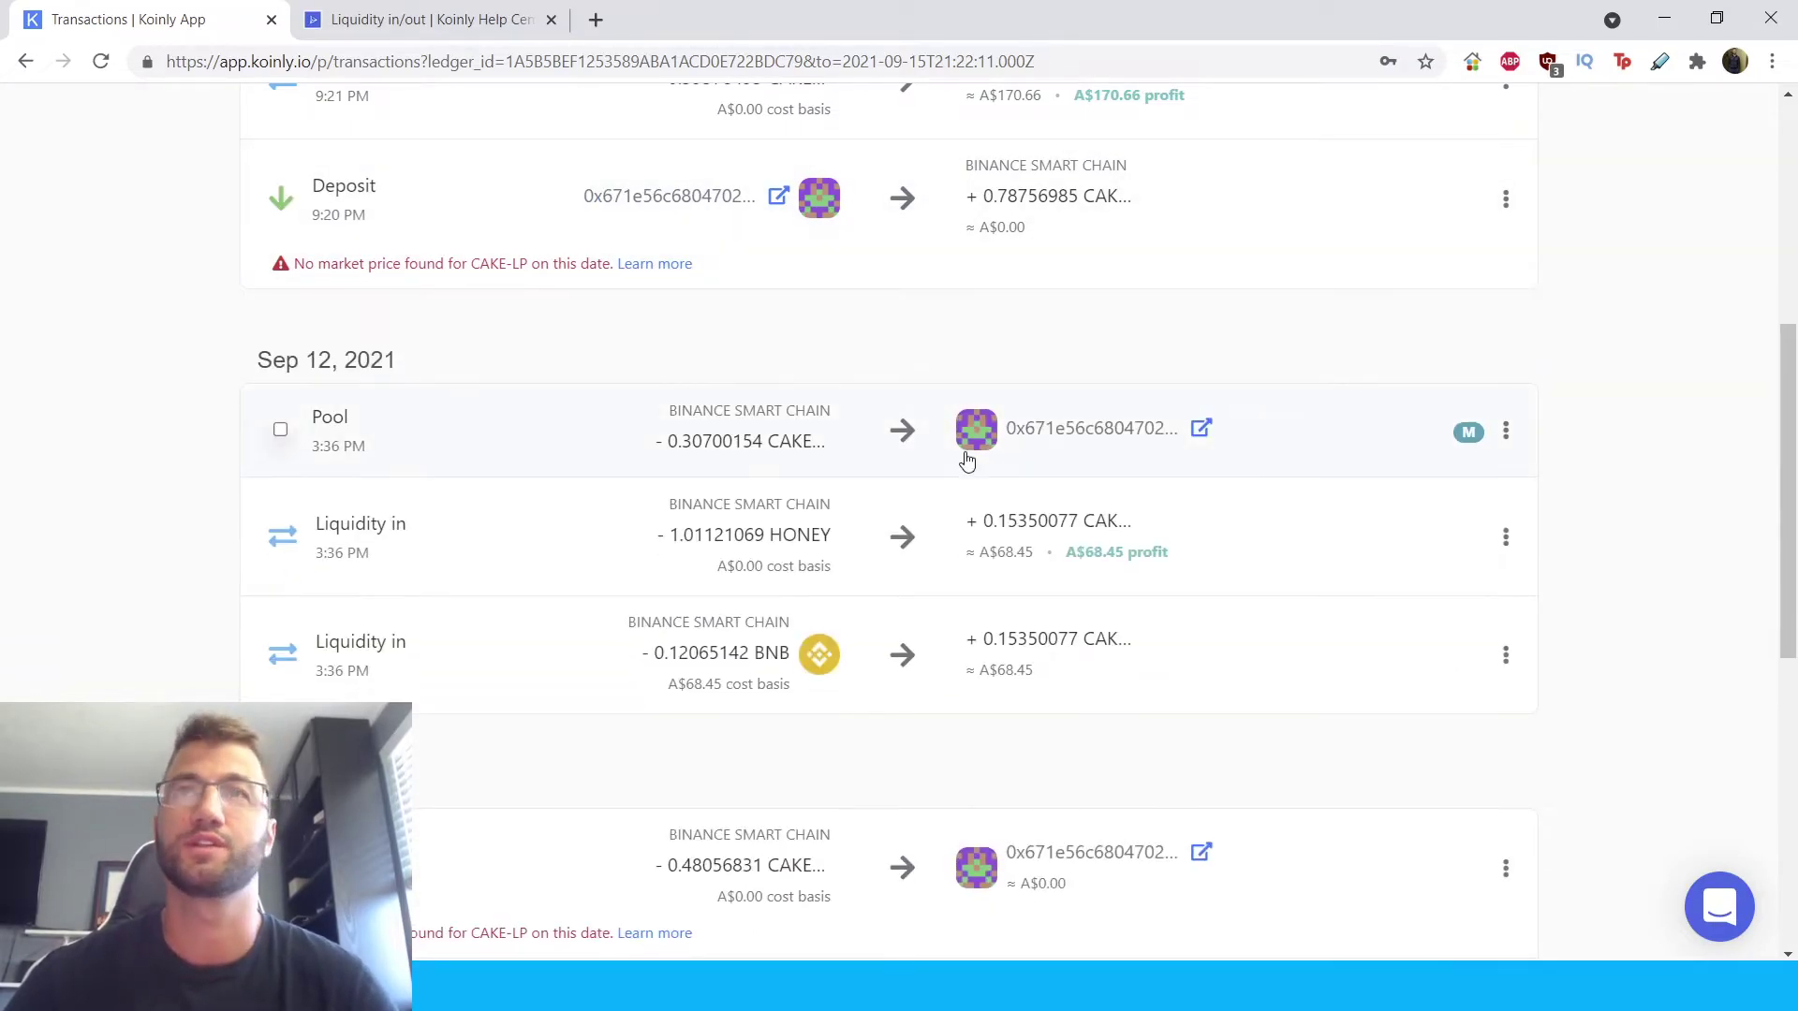
{"action": "scroll", "coordinate": [968, 481], "scroll_direction": "up", "scroll_amount": 3}
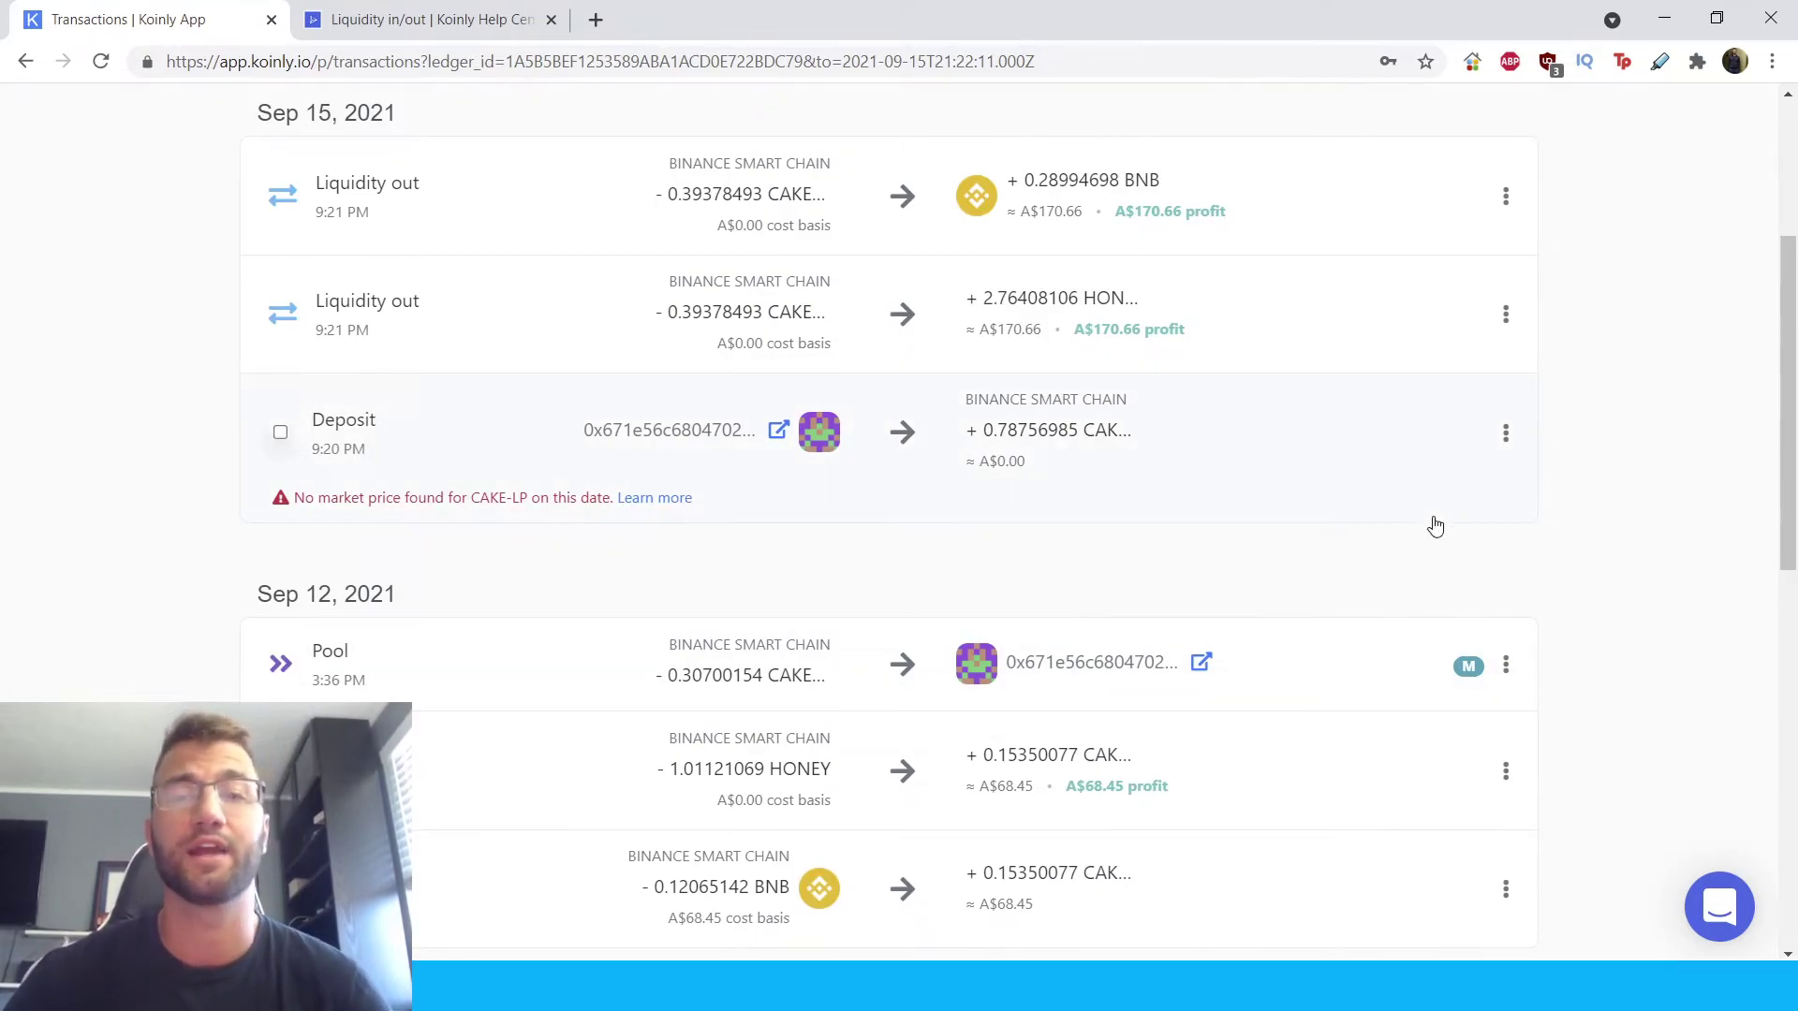
{"action": "left_click", "coordinate": [1505, 433]}
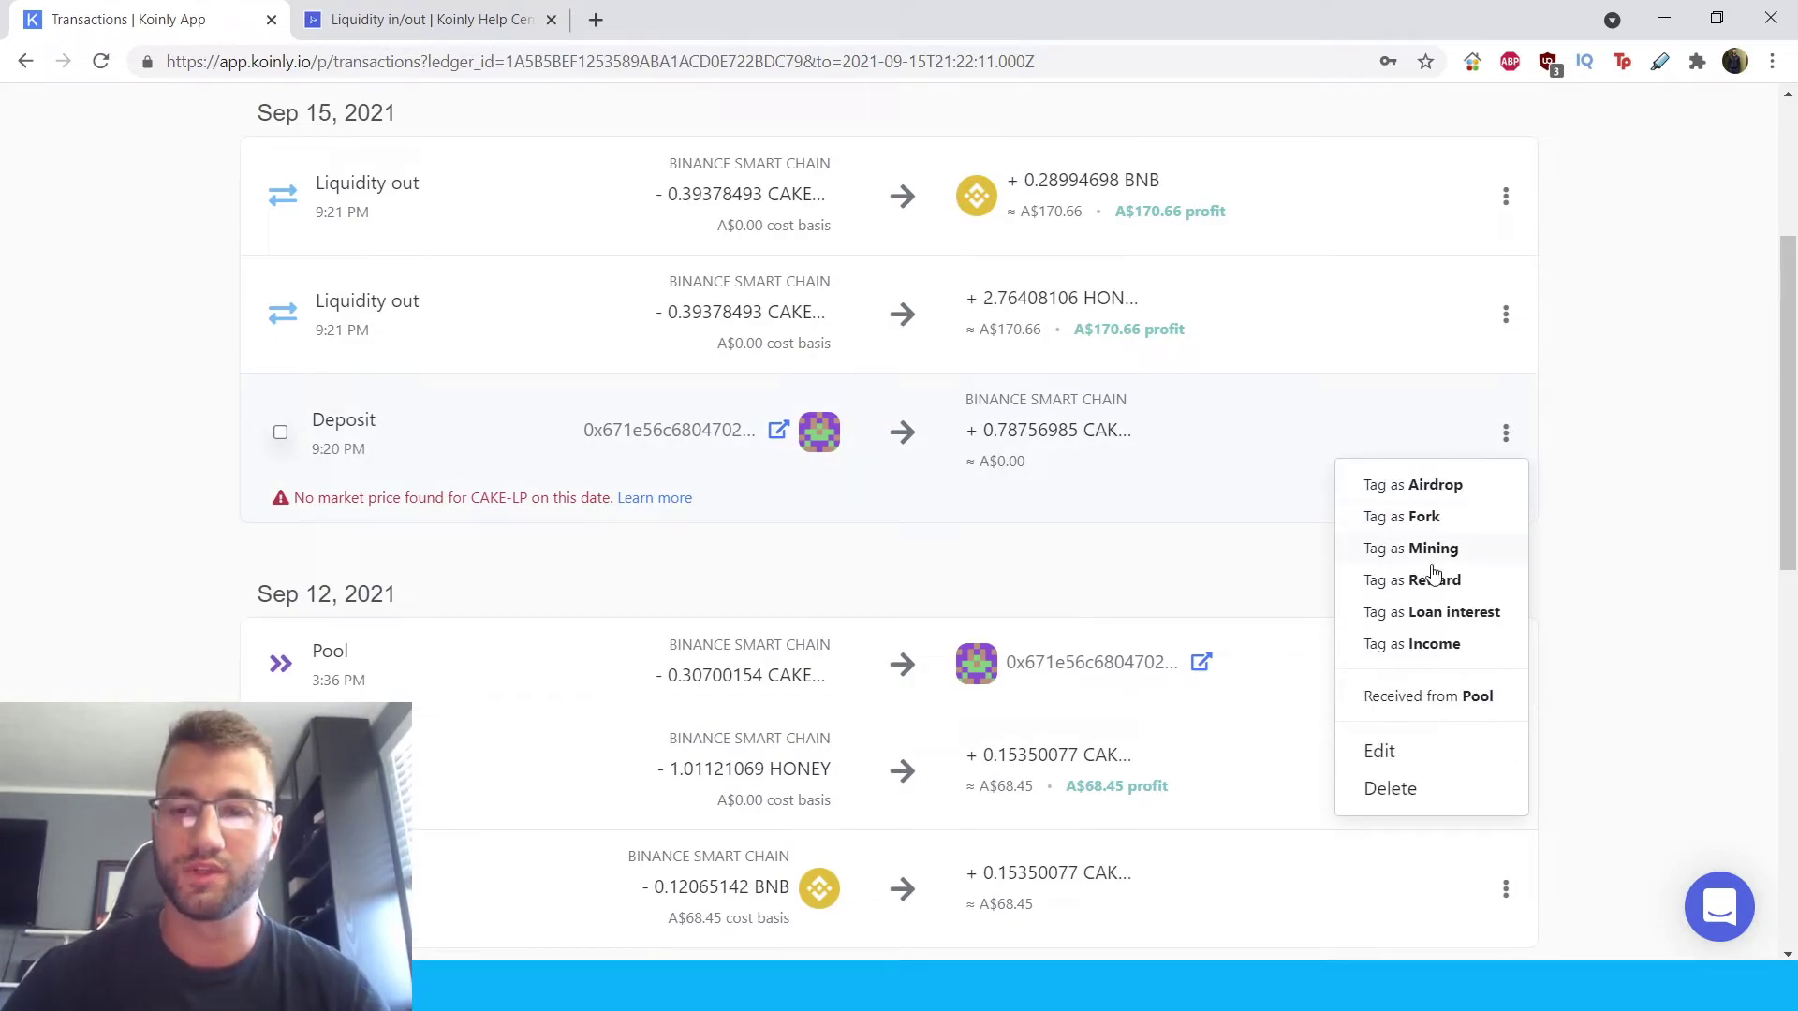
{"action": "left_click", "coordinate": [1470, 696]}
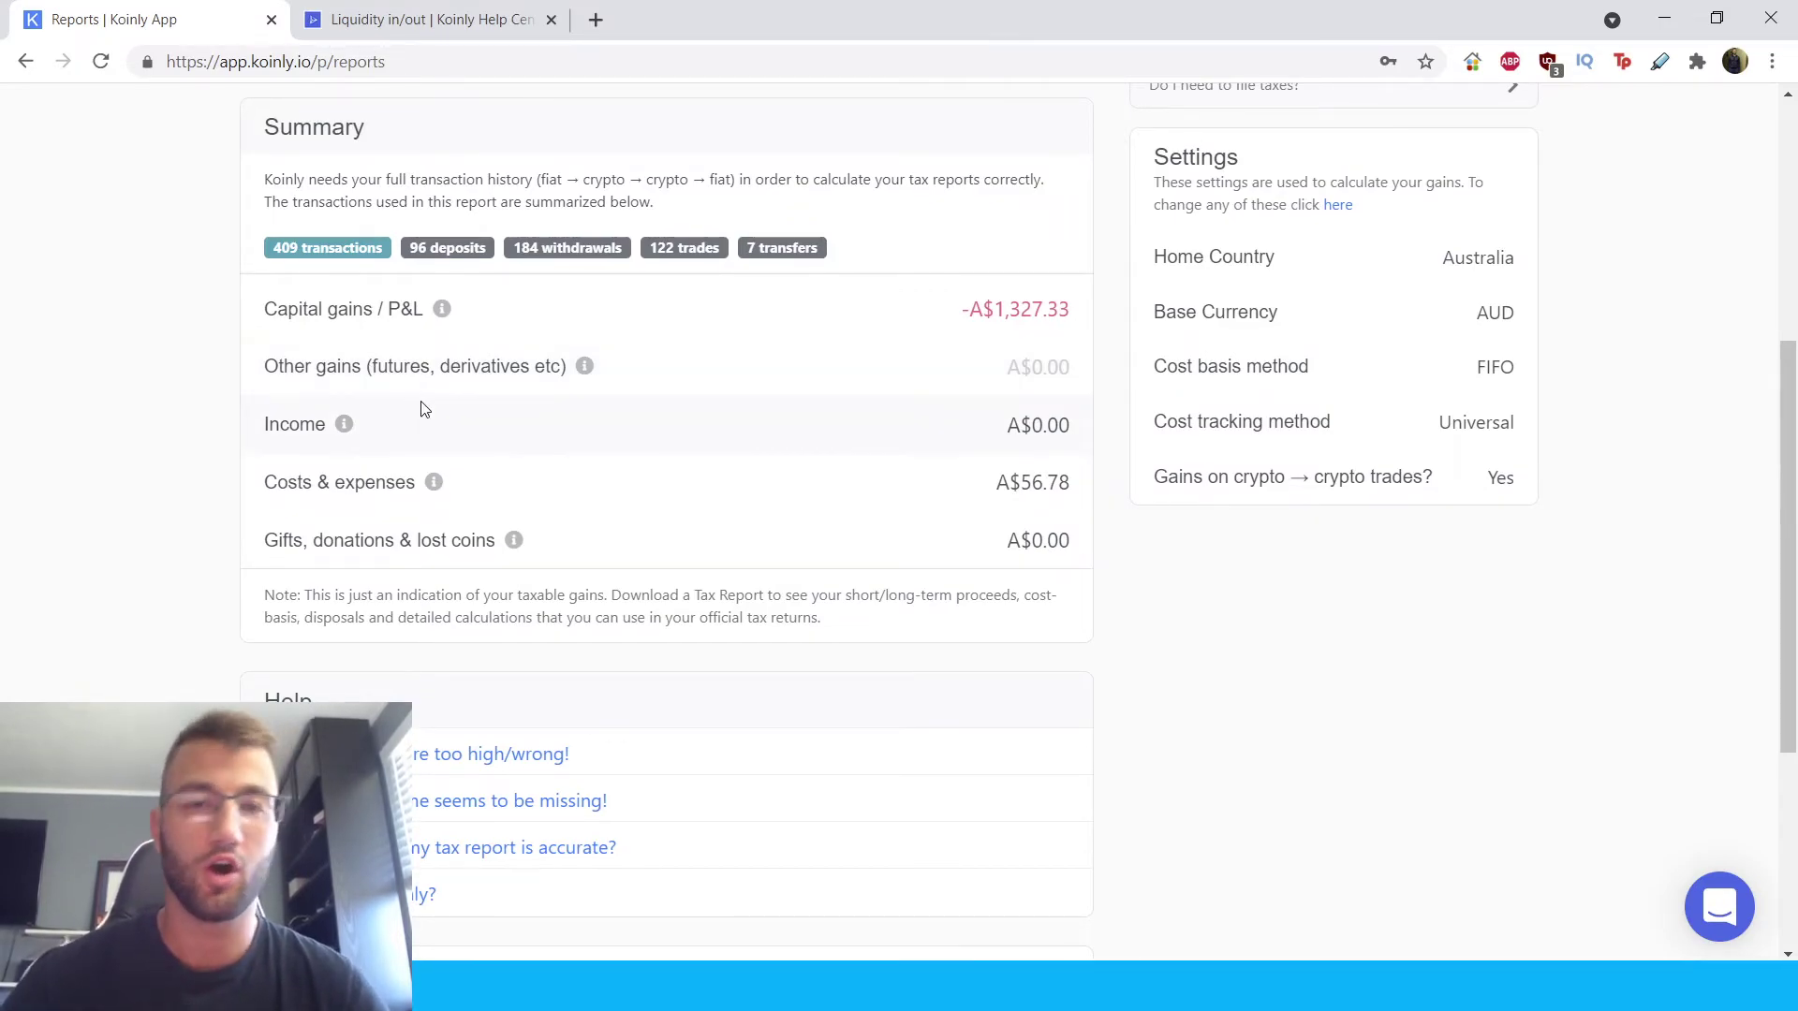
- Scroll through the tax report summary, then bring up notes on per-country tax report forms
{"action": "scroll", "coordinate": [487, 427], "scroll_direction": "down", "scroll_amount": 1}
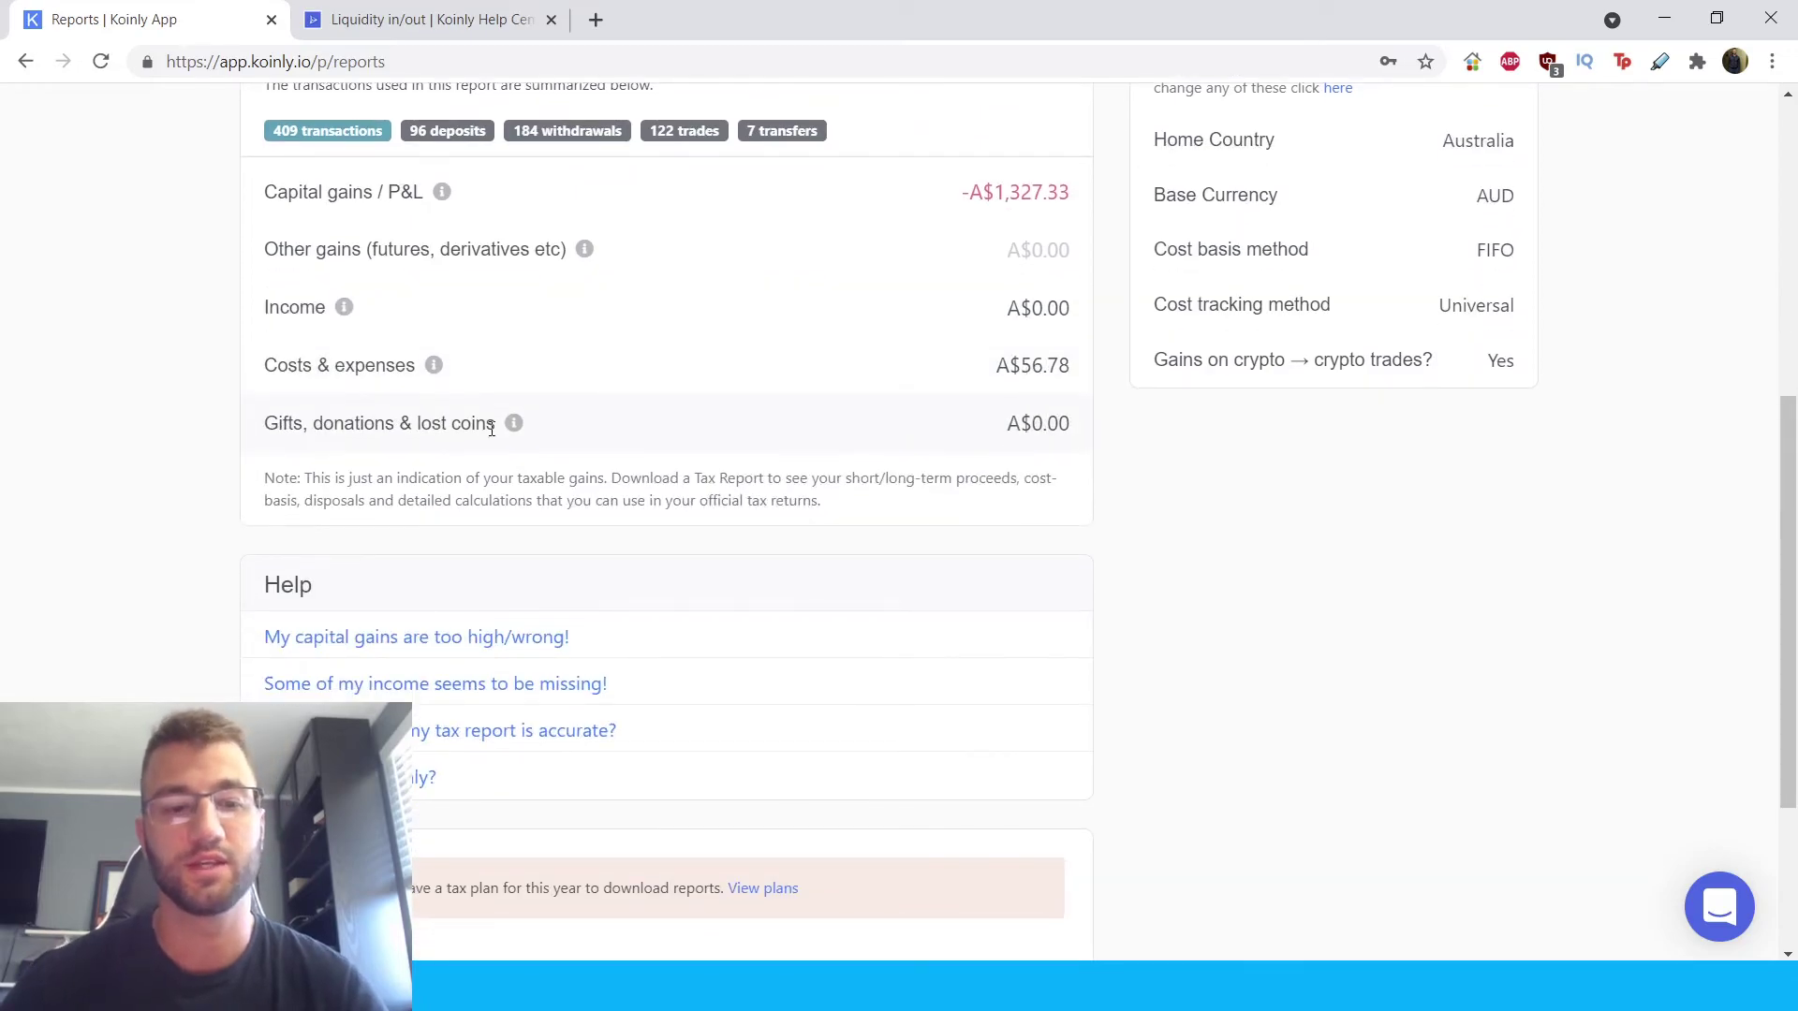
{"action": "scroll", "coordinate": [491, 427], "scroll_direction": "down", "scroll_amount": 3}
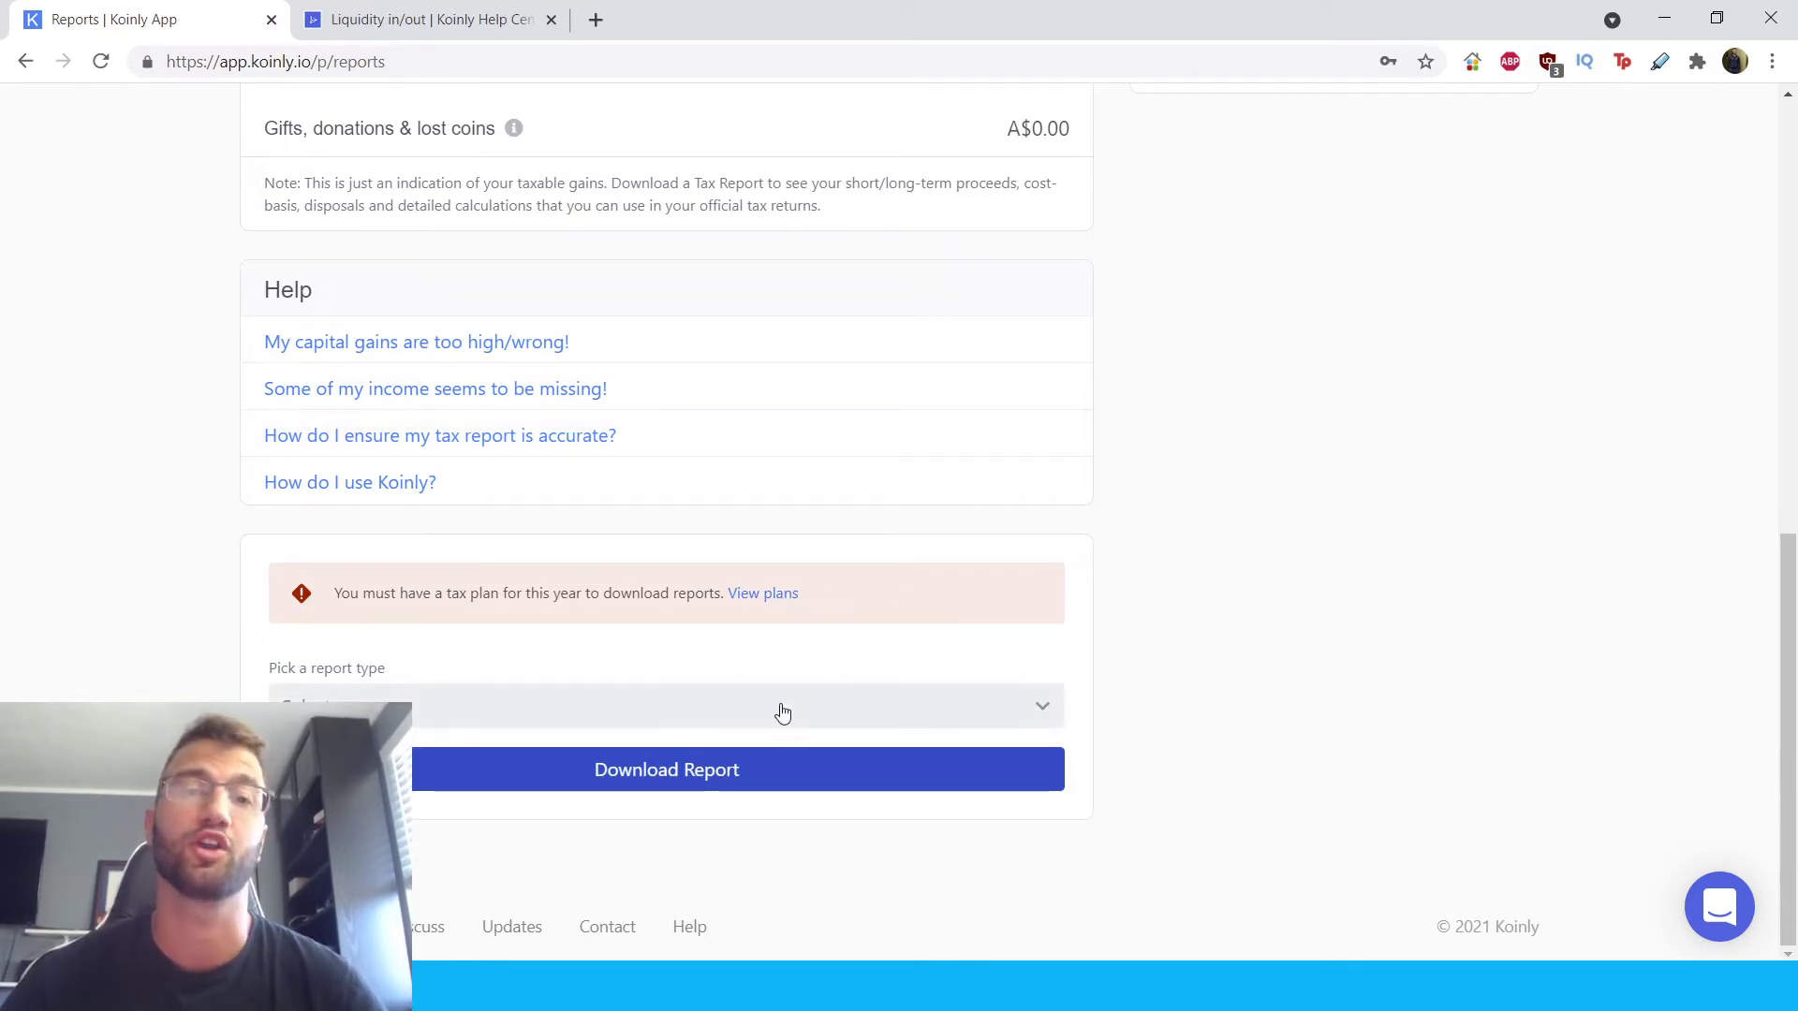
{"action": "key", "text": "alt+Tab"}
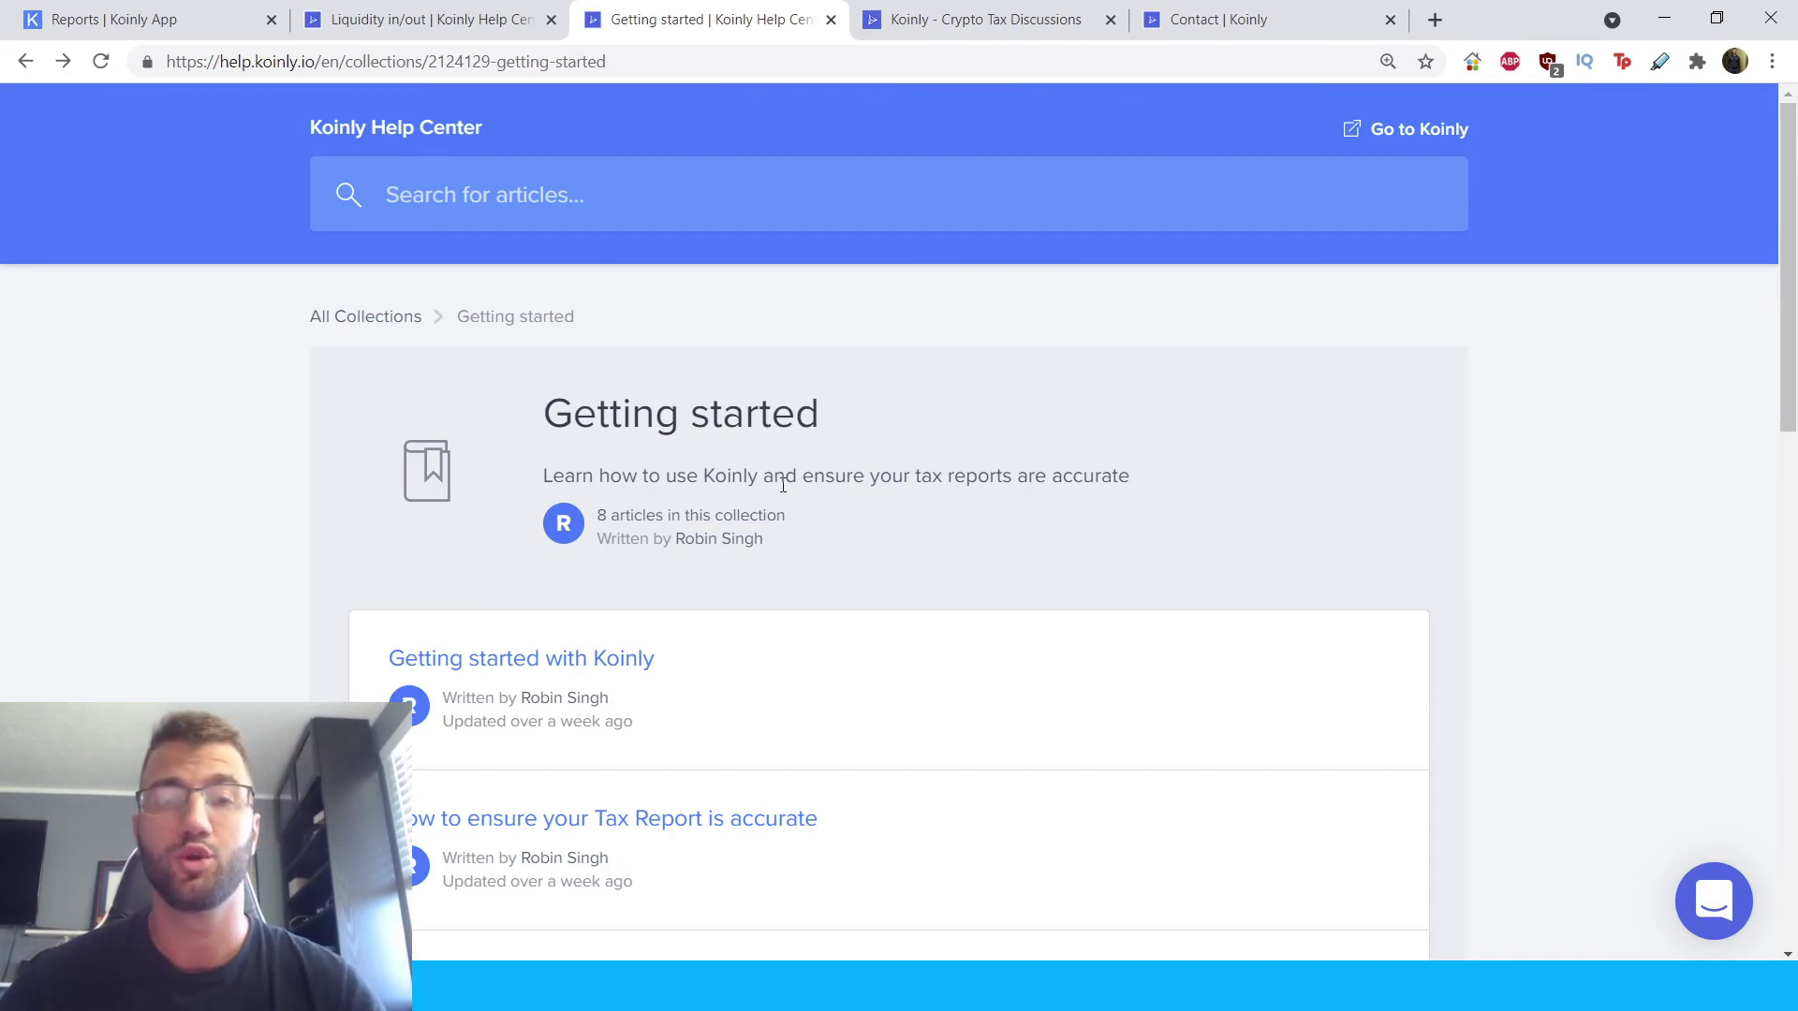
- Read the Getting started with Koinly article, then view the discussion forum and Contact Koinly page
{"action": "scroll", "coordinate": [855, 405], "scroll_direction": "down", "scroll_amount": 3}
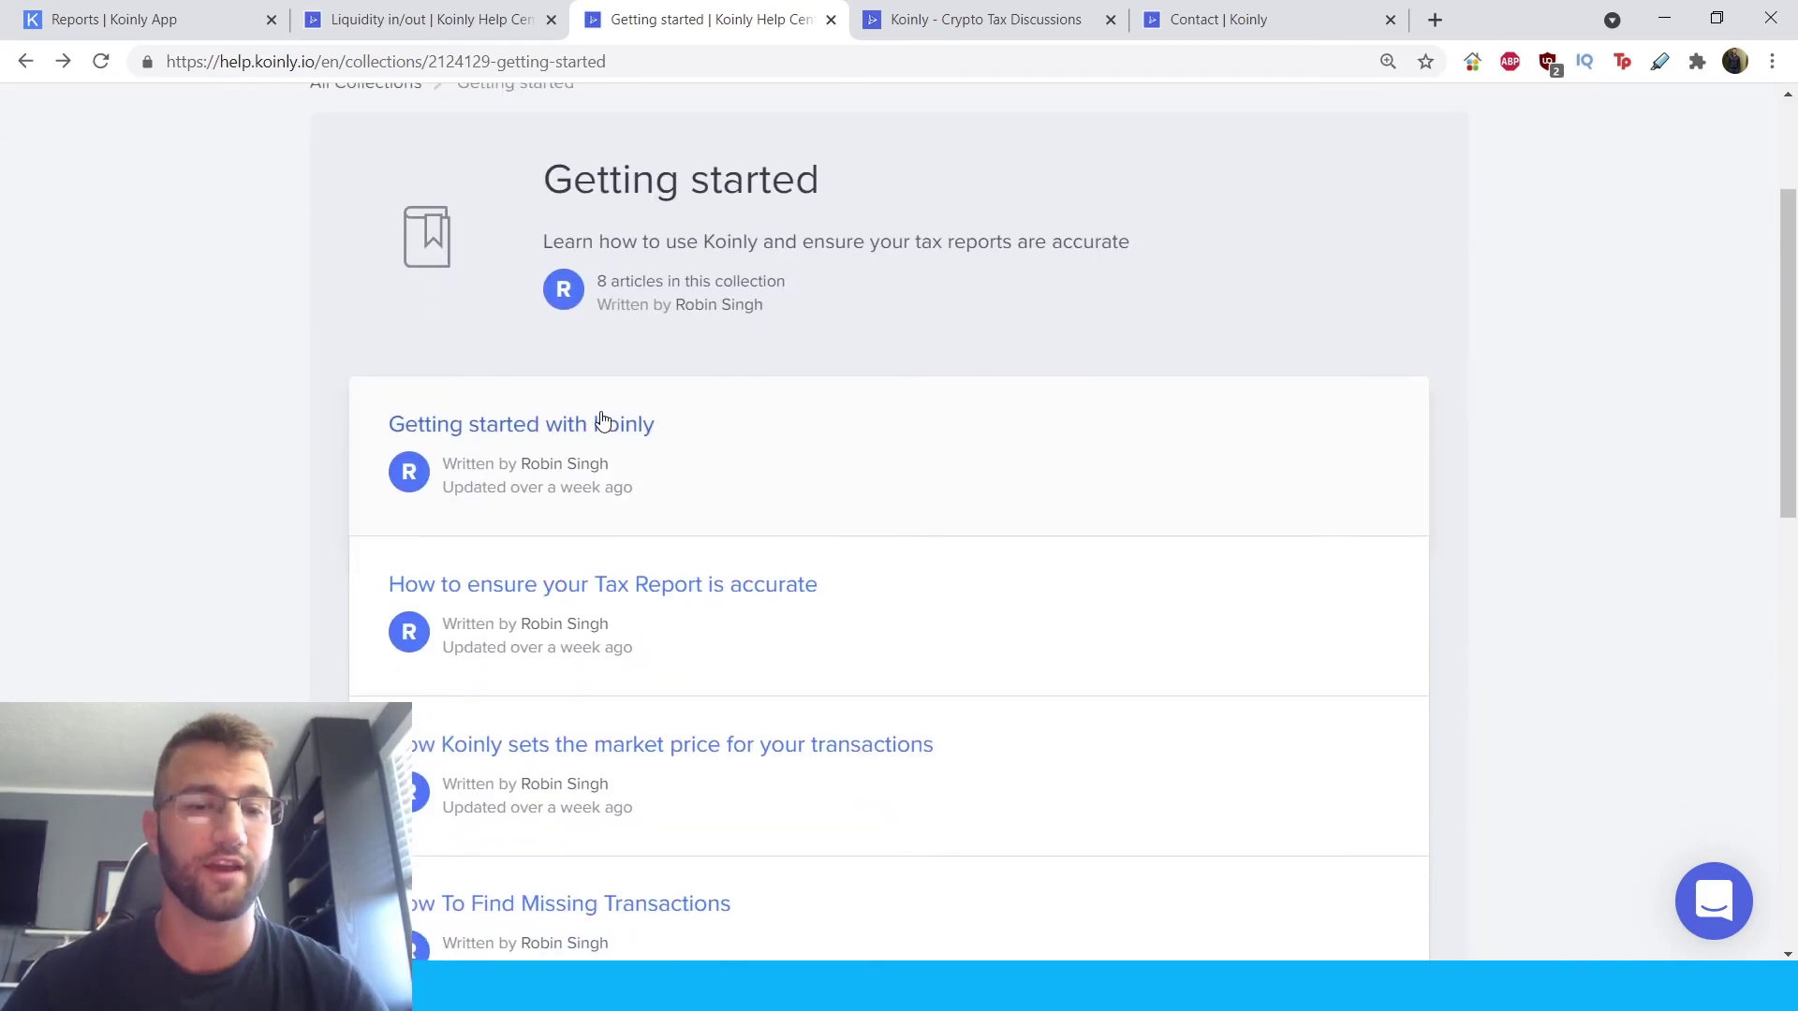
{"action": "left_click", "coordinate": [603, 421]}
{"action": "scroll", "coordinate": [659, 449], "scroll_direction": "down", "scroll_amount": 3}
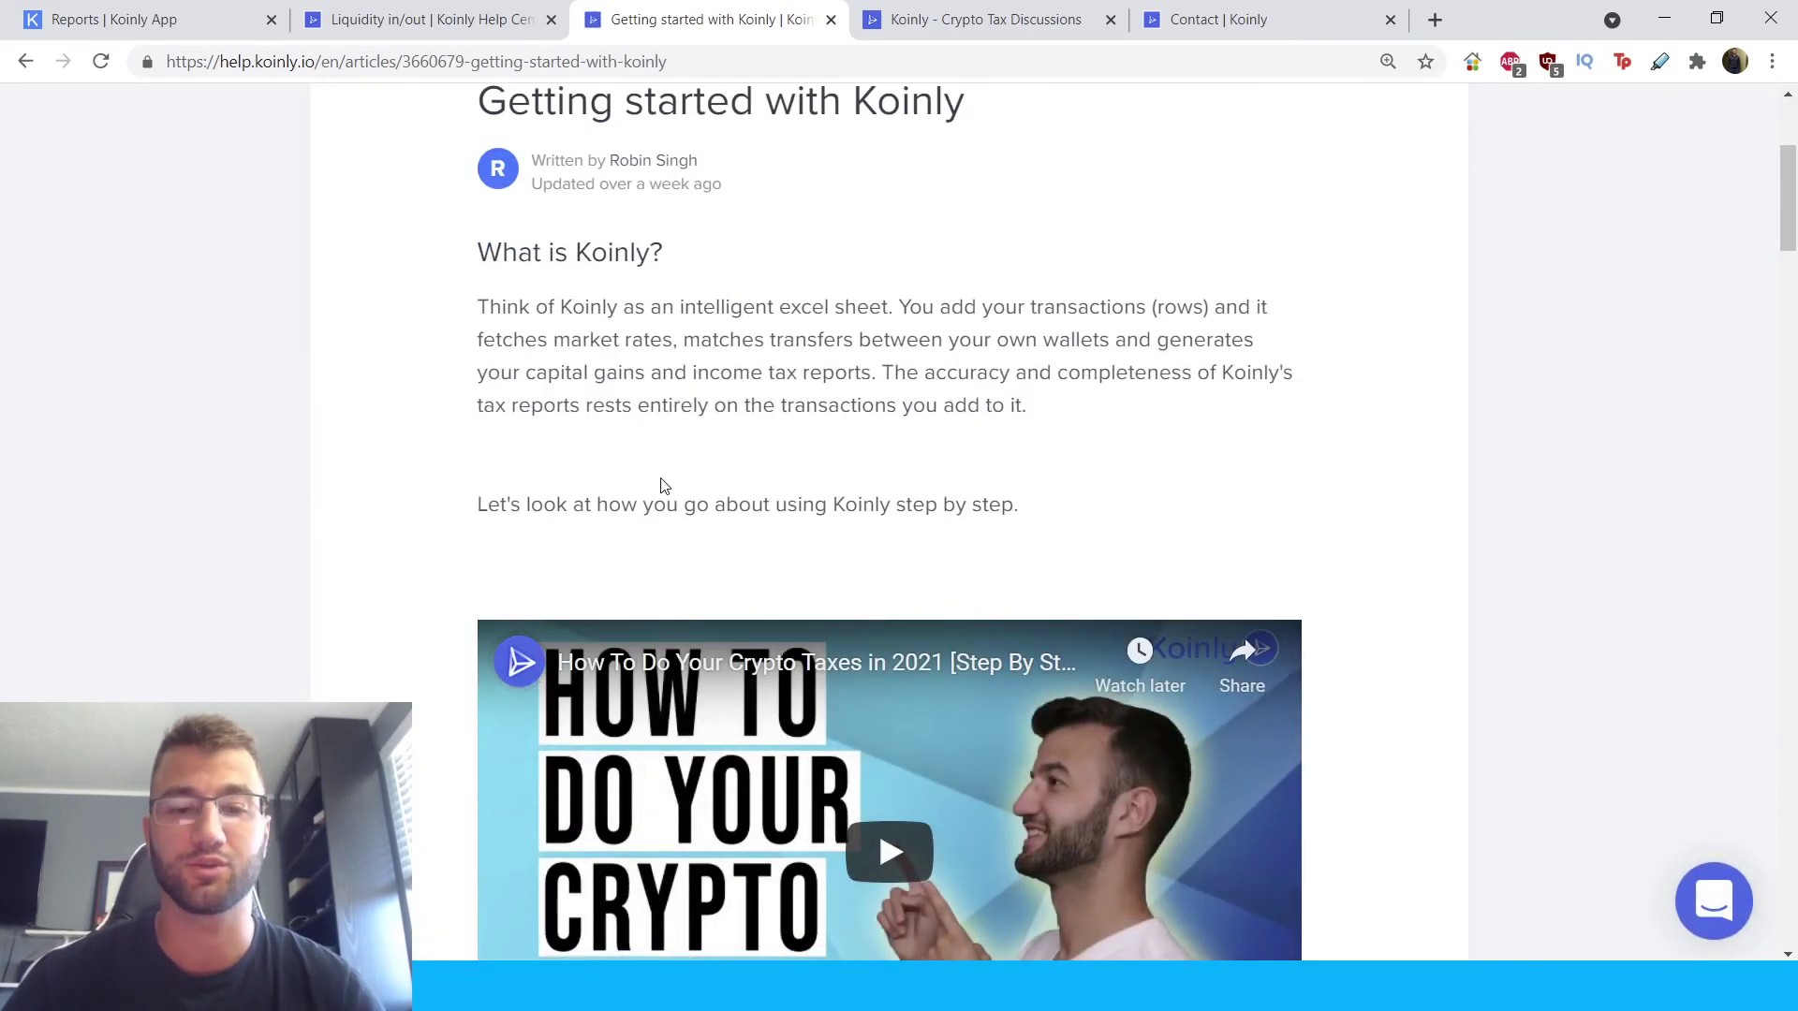
{"action": "scroll", "coordinate": [661, 453], "scroll_direction": "down", "scroll_amount": 2}
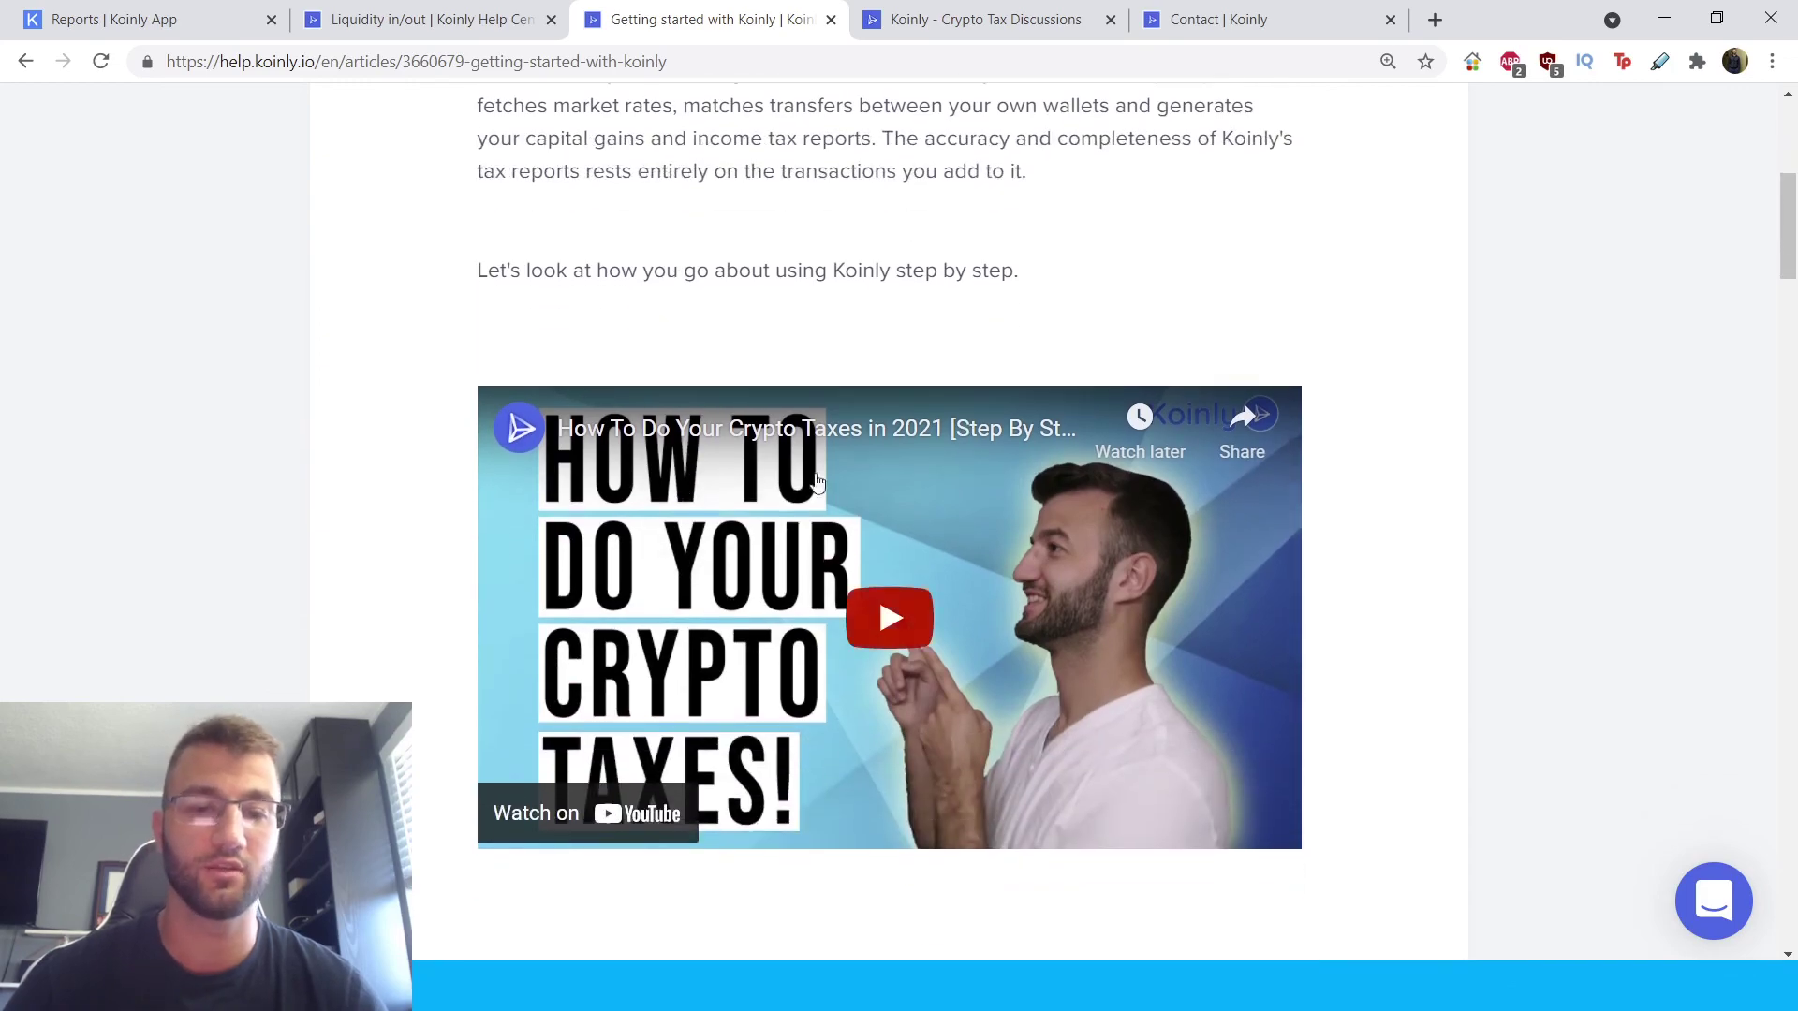
{"action": "left_click", "coordinate": [1011, 28]}
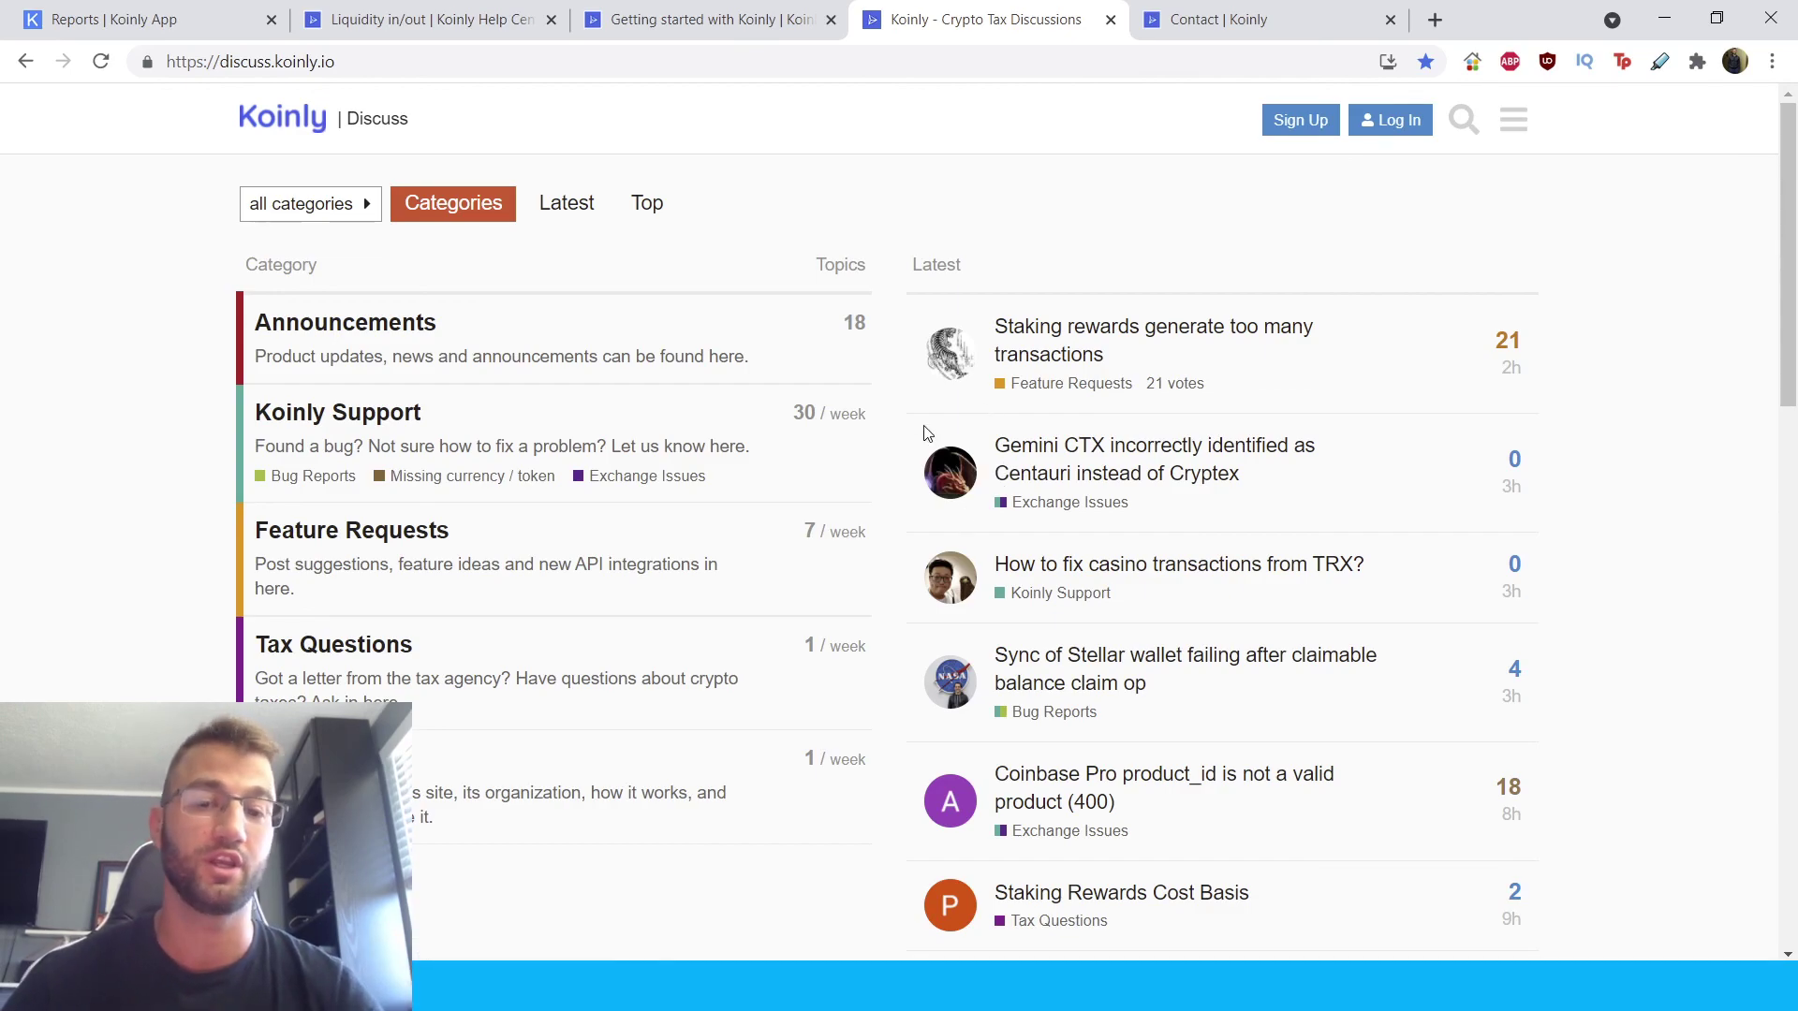
{"action": "left_click", "coordinate": [1241, 32]}
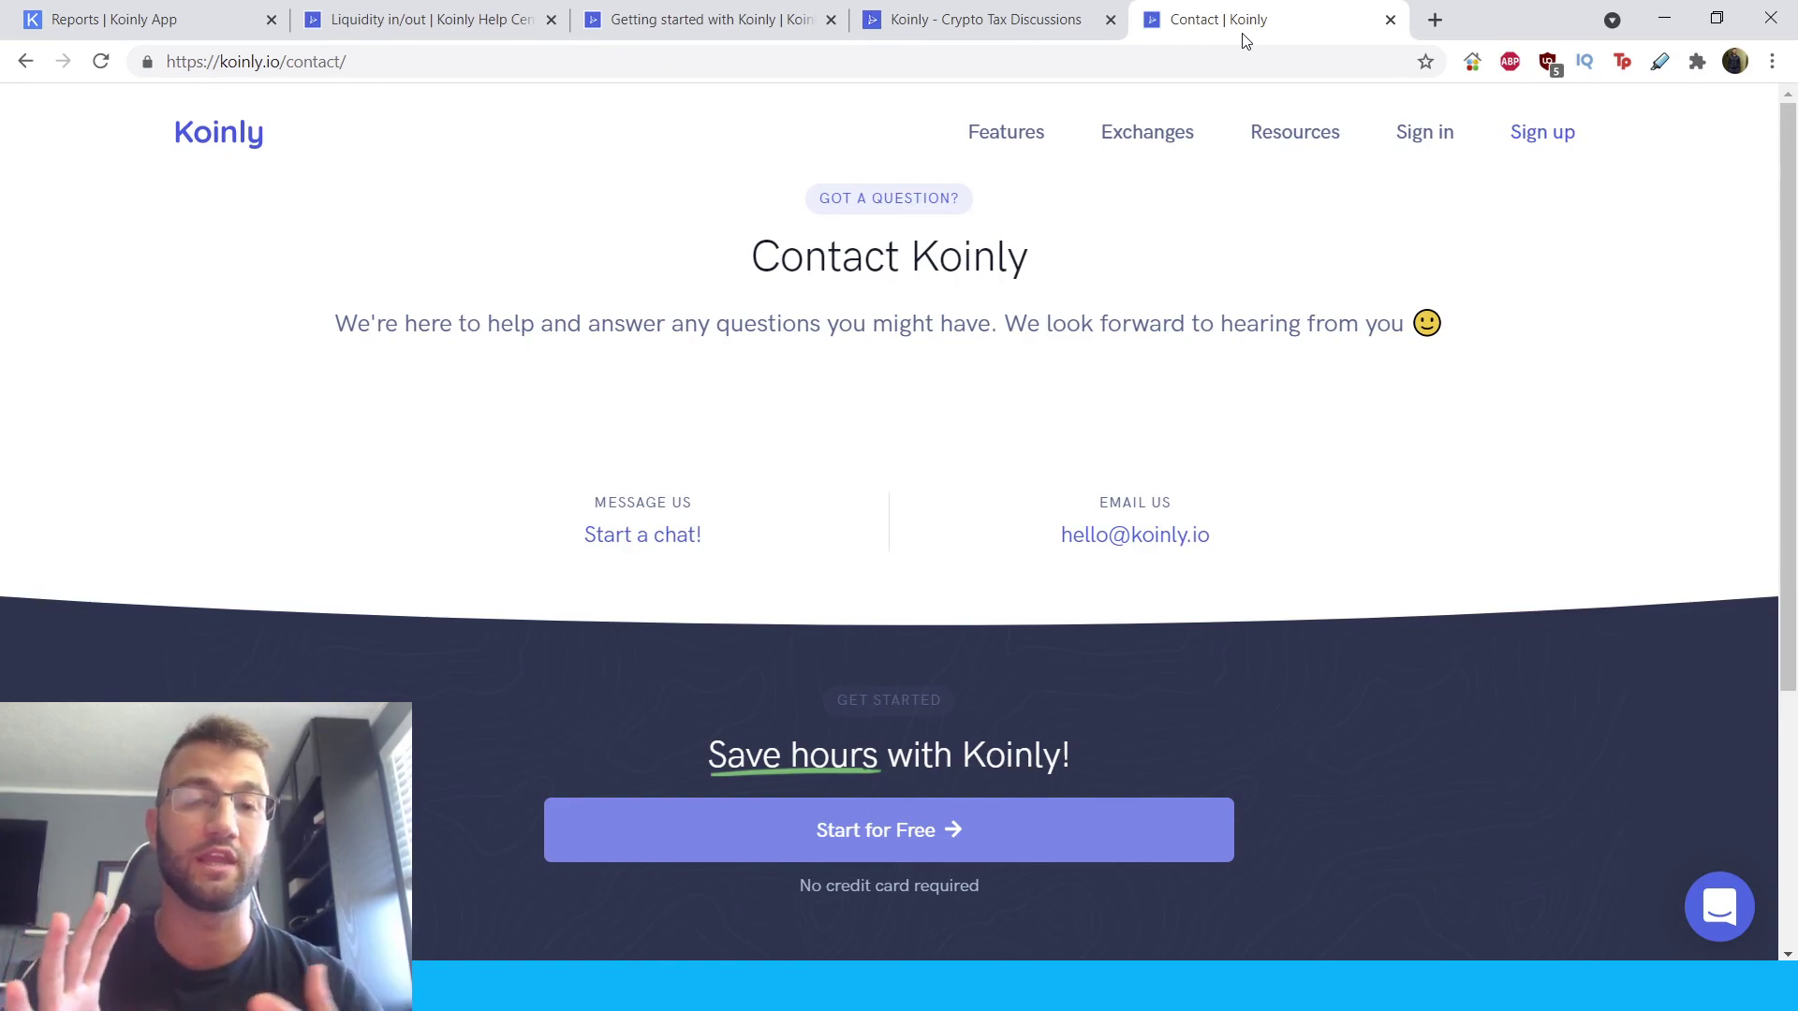